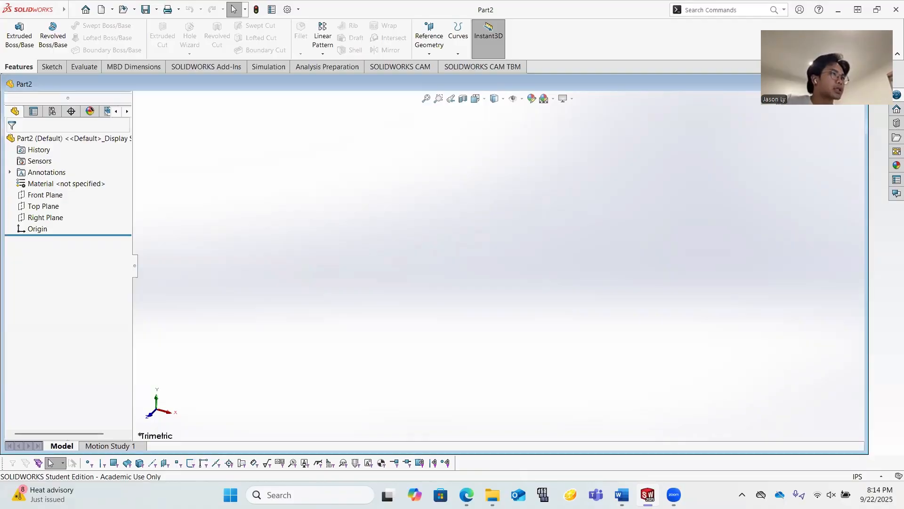
Switch to the Word document LW4 F25.docx and examine the dimensioned pipe drawing, including its diameters, bend radii and overall lengths.
{"action": "key", "text": "alt+Tab"}
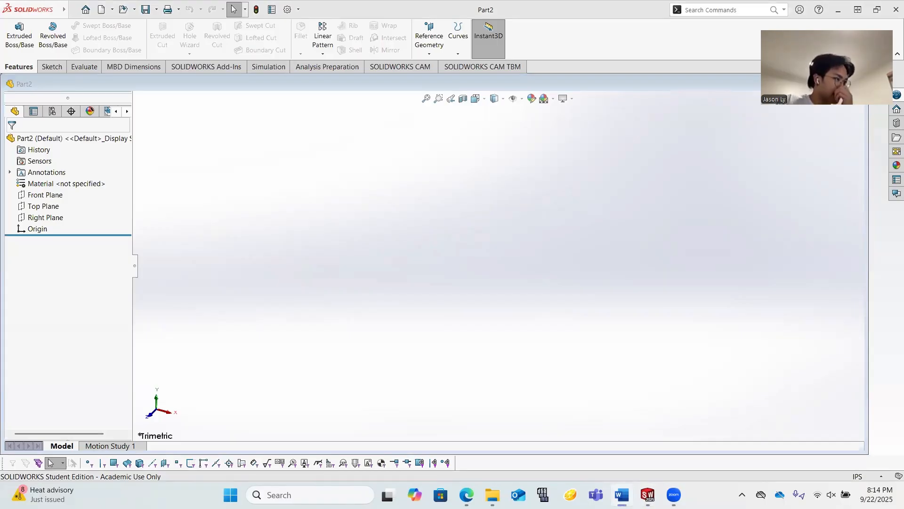
{"action": "key", "text": "alt+Tab"}
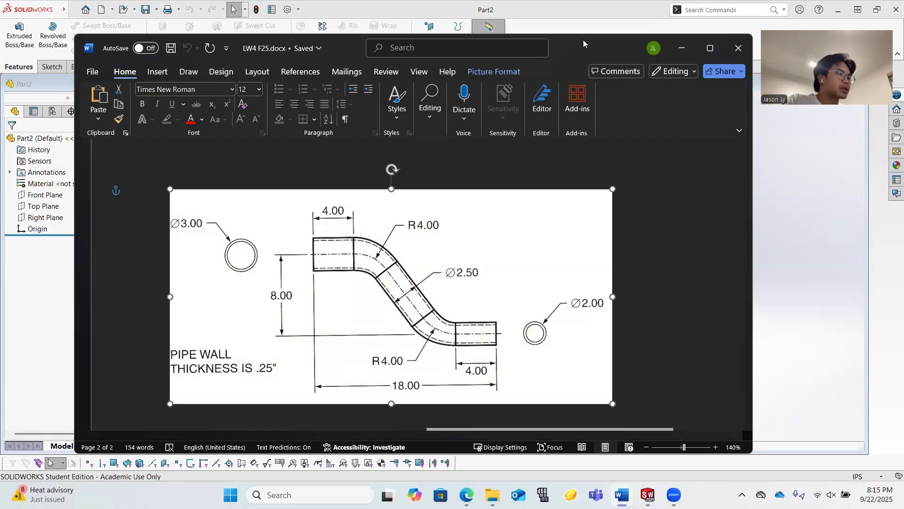
{"action": "left_click_drag", "start_coordinate": [585, 44], "coordinate": [584, 0]}
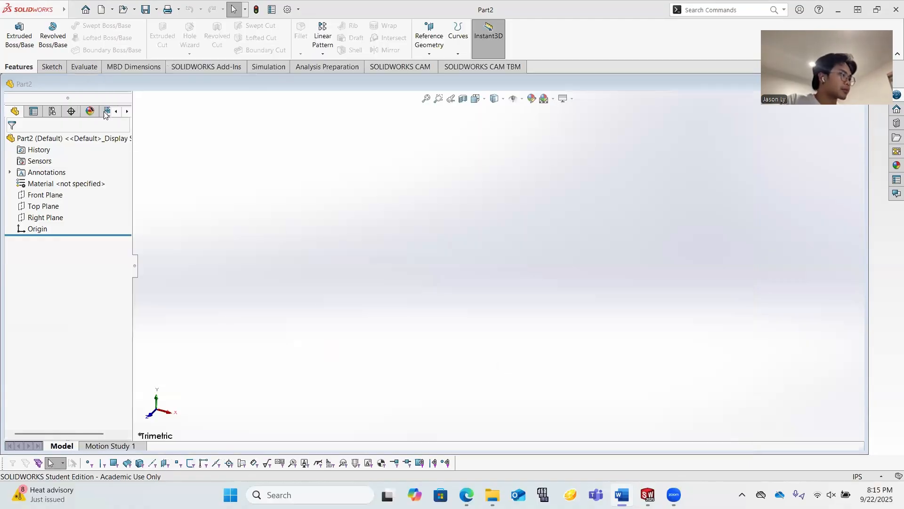
Start a sketch on the Front Plane and draw a horizontal centerline about 1.42 in long from the origin.
{"action": "left_click", "coordinate": [52, 66]}
{"action": "left_click", "coordinate": [15, 31]}
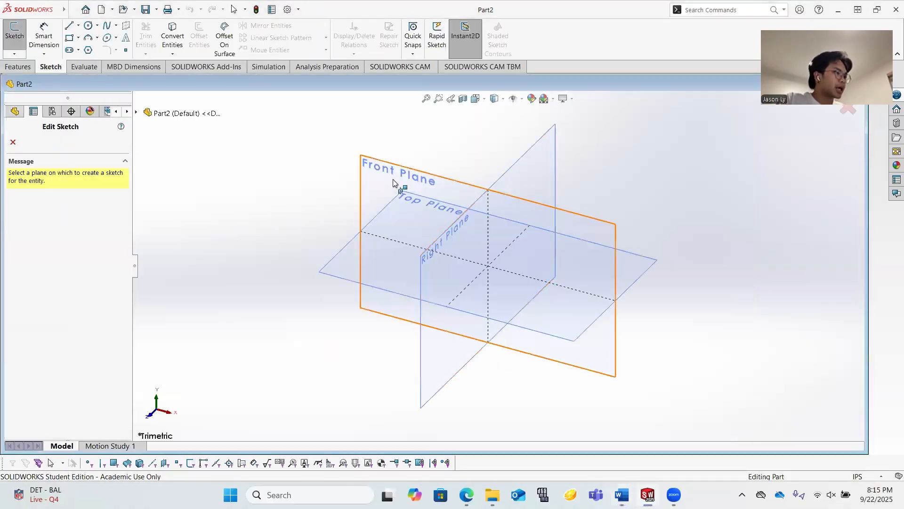
{"action": "left_click", "coordinate": [392, 181]}
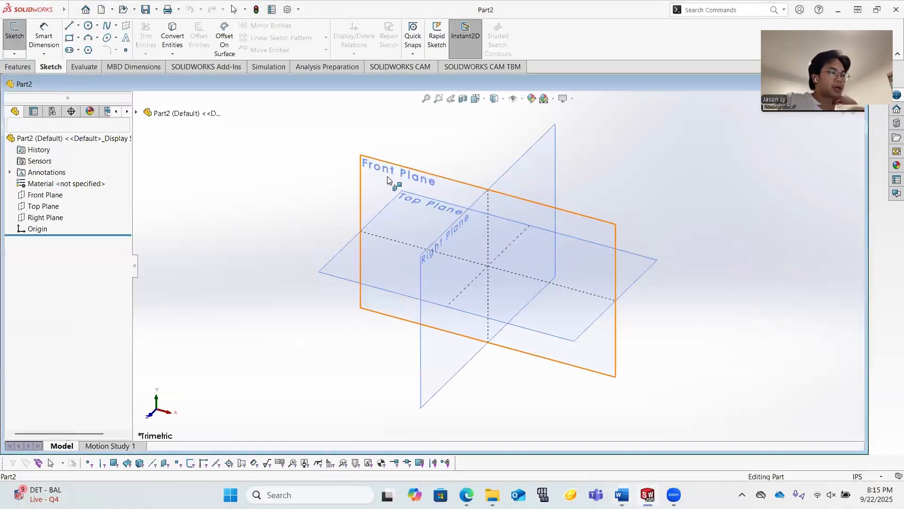
{"action": "left_click", "coordinate": [79, 26]}
{"action": "left_click", "coordinate": [95, 47]}
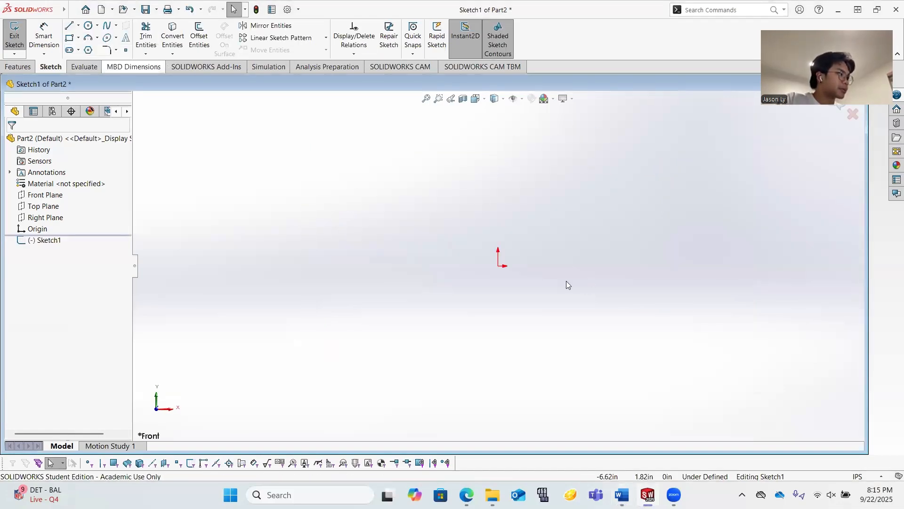
{"action": "left_click", "coordinate": [498, 266]}
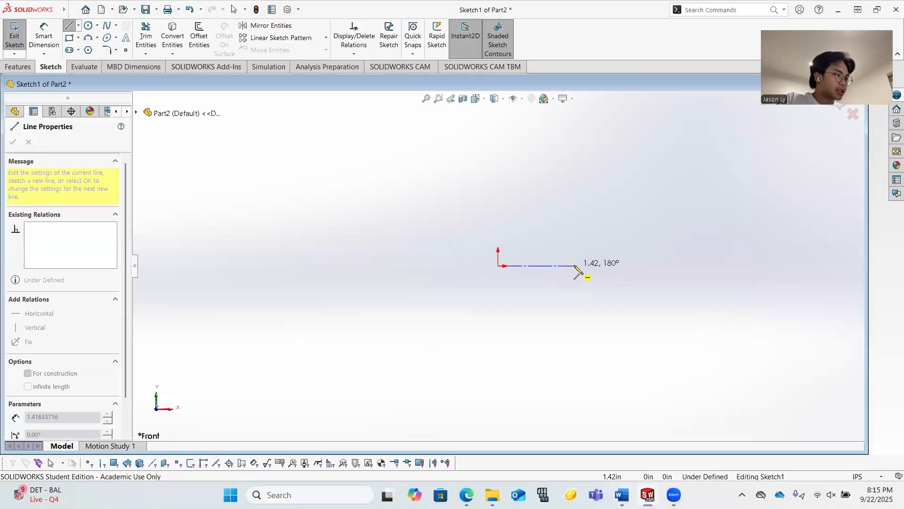
{"action": "left_click", "coordinate": [574, 266]}
{"action": "key", "text": "Escape"}
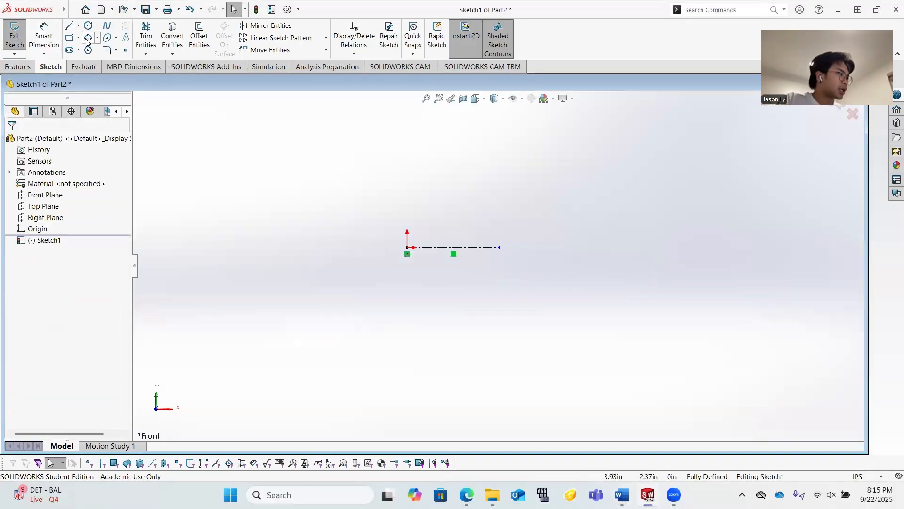
Sketch a three-point arc curving downward from the centerline's free end, with a radius of about 0.95 in.
{"action": "left_click", "coordinate": [499, 248]}
{"action": "left_click", "coordinate": [590, 306]}
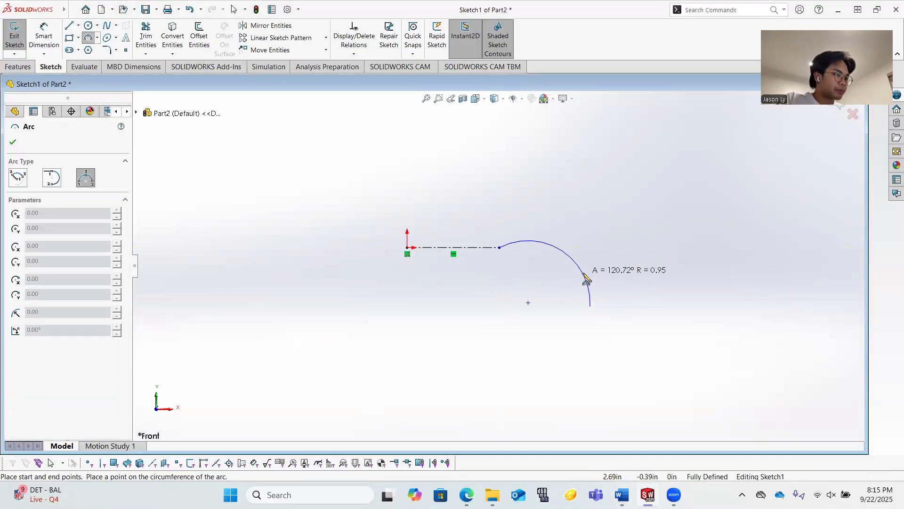
{"action": "left_click", "coordinate": [584, 277]}
Sketch a construction line about 1.65 in long, sloping down and away from the arc's lower end.
{"action": "left_click", "coordinate": [79, 25]}
{"action": "left_click", "coordinate": [87, 49]}
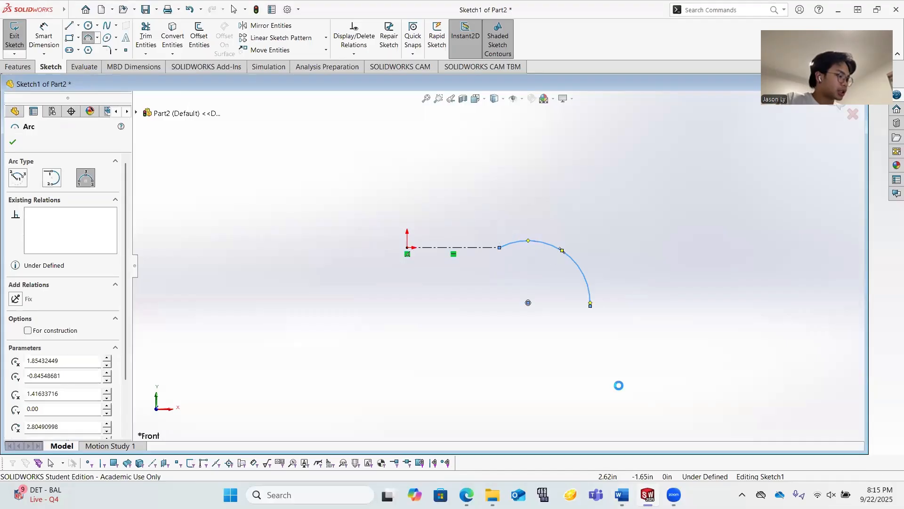
{"action": "left_click", "coordinate": [590, 306]}
{"action": "key", "text": "Escape"}
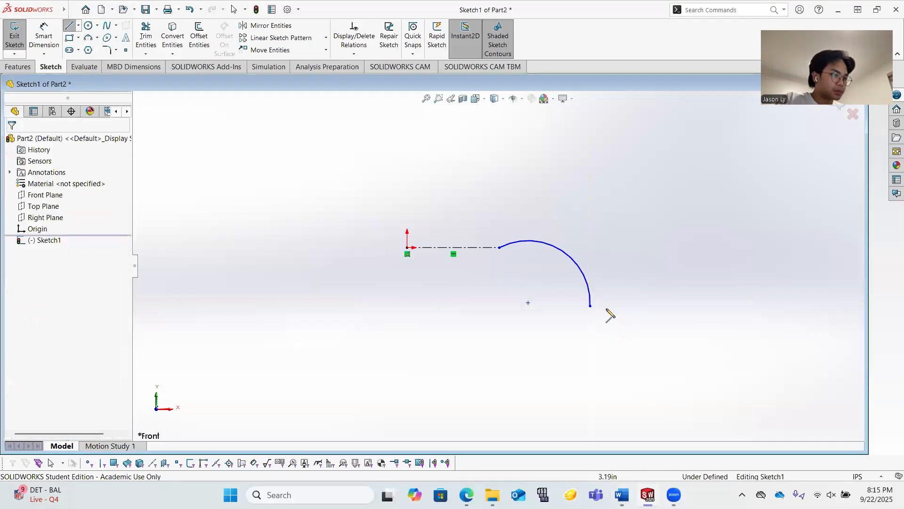
{"action": "key", "text": "l"}
{"action": "left_click", "coordinate": [591, 307]}
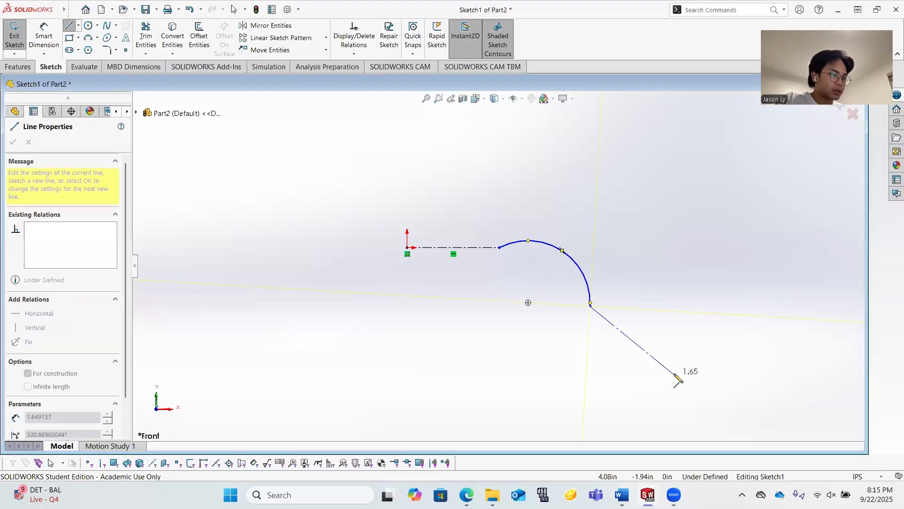
{"action": "left_click", "coordinate": [678, 374]}
{"action": "scroll", "coordinate": [706, 376], "scroll_direction": "up", "scroll_amount": 3}
{"action": "scroll", "coordinate": [690, 356], "scroll_direction": "down", "scroll_amount": 4}
{"action": "key", "text": "Escape"}
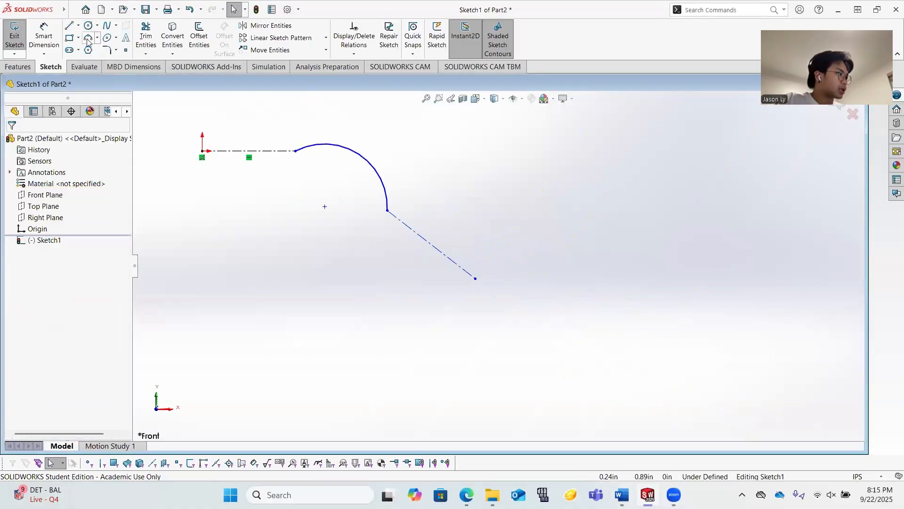
Add a three-point arc of about 0.65 in radius at the sloped line's end, followed by a horizontal construction line about 1.2 in long.
{"action": "left_click", "coordinate": [475, 278]}
{"action": "left_click", "coordinate": [533, 298]}
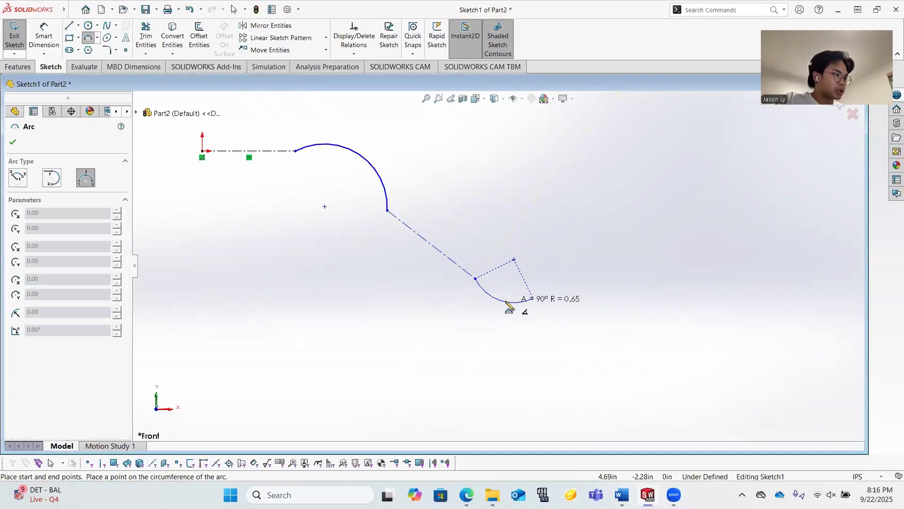
{"action": "left_click", "coordinate": [507, 307]}
{"action": "key", "text": "l"}
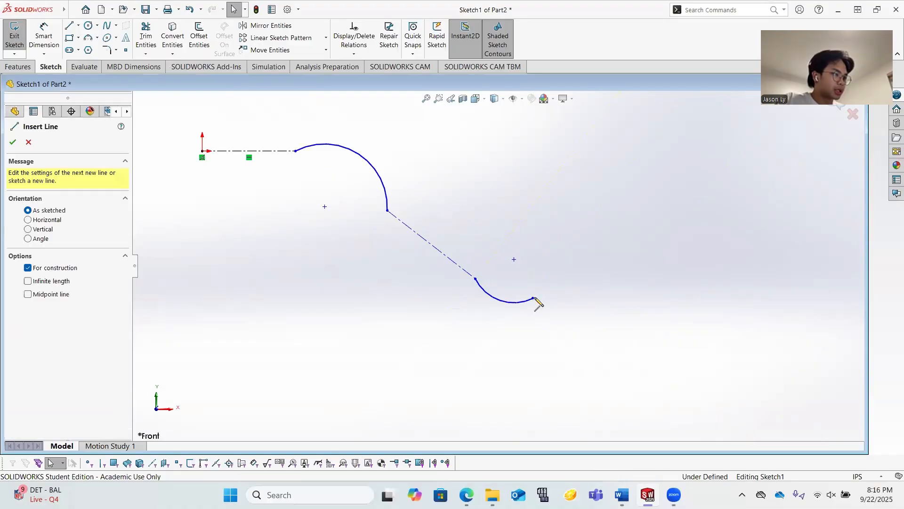
{"action": "left_click", "coordinate": [612, 298]}
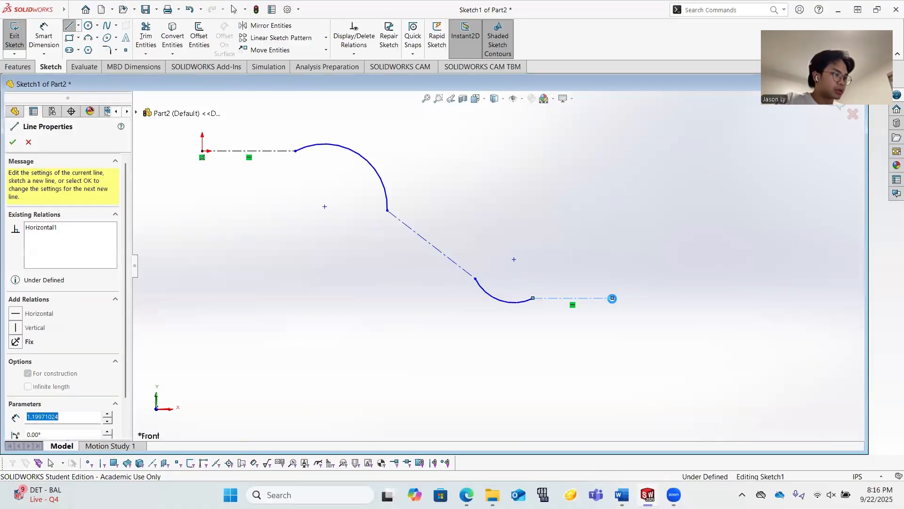
{"action": "key", "text": "Escape"}
Convert both arcs to construction geometry and give them equal radii.
{"action": "left_click", "coordinate": [359, 155]}
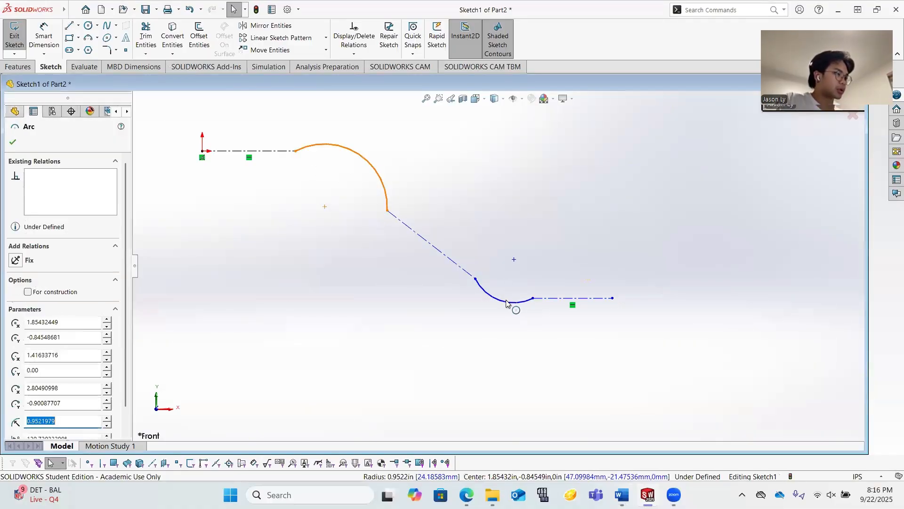
{"action": "left_click", "coordinate": [506, 302], "text": "ctrl"}
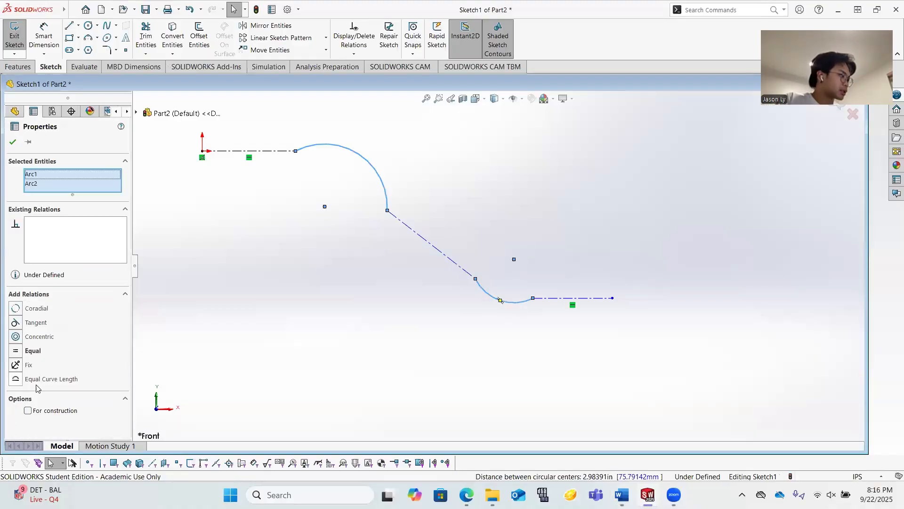
{"action": "left_click", "coordinate": [42, 410]}
{"action": "left_click", "coordinate": [32, 351]}
{"action": "left_click", "coordinate": [13, 143]}
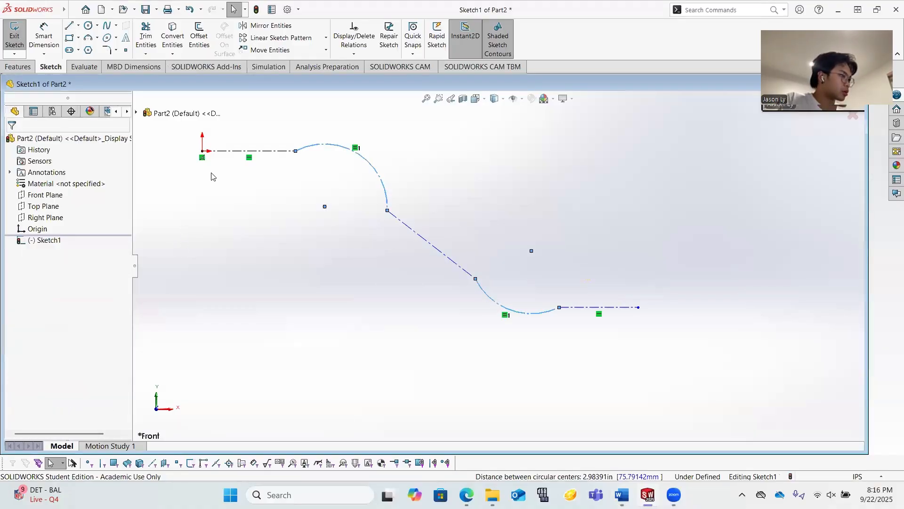
Make the upper and lower horizontal centerlines equal in length.
{"action": "left_click", "coordinate": [574, 307], "text": "ctrl"}
{"action": "left_click", "coordinate": [32, 379]}
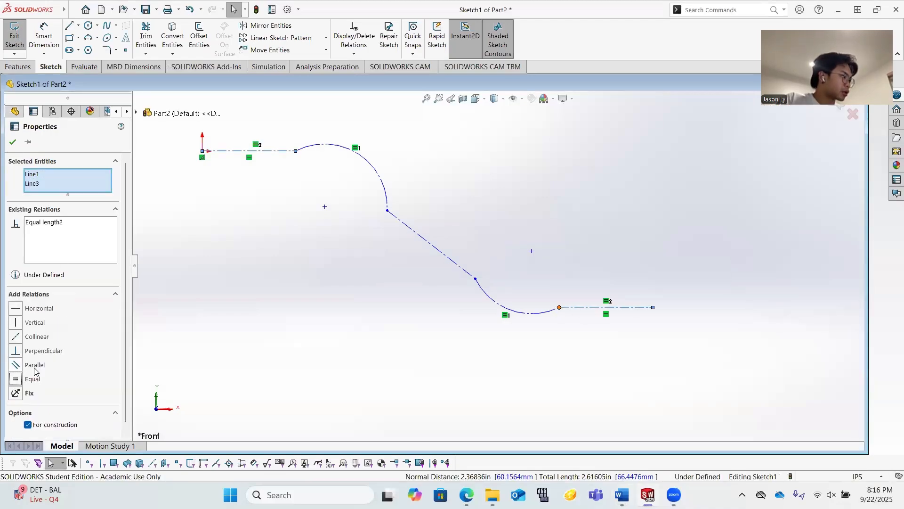
{"action": "left_click", "coordinate": [13, 143]}
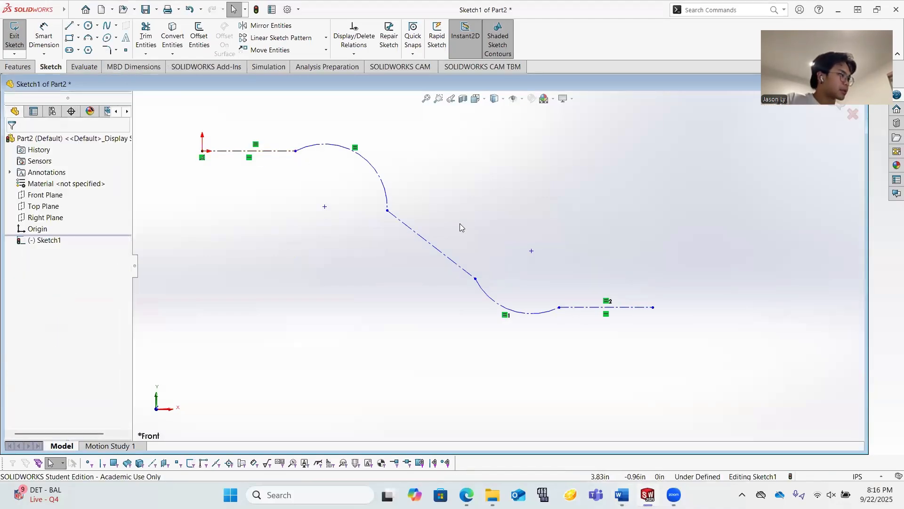
Make the upper arc tangent to both the upper horizontal centerline and the sloped centerline.
{"action": "left_click", "coordinate": [289, 152]}
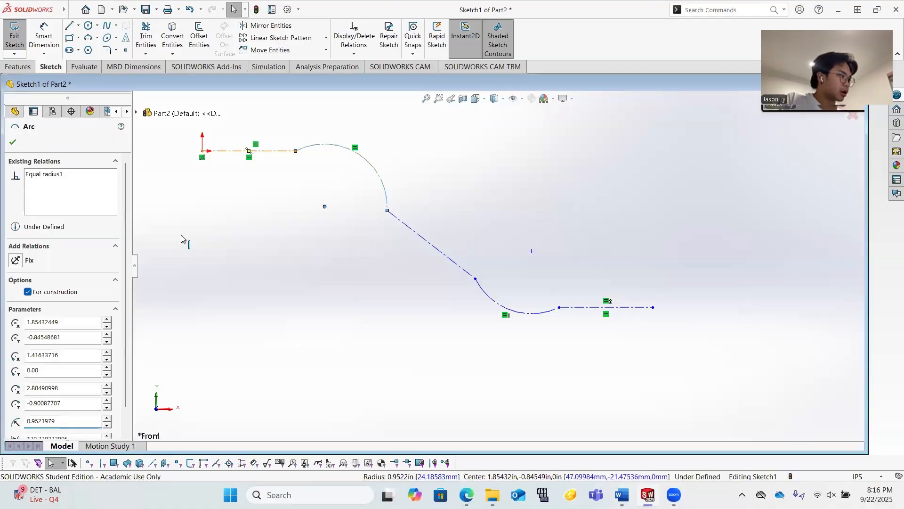
{"action": "left_click", "coordinate": [24, 309]}
{"action": "left_click", "coordinate": [341, 301]}
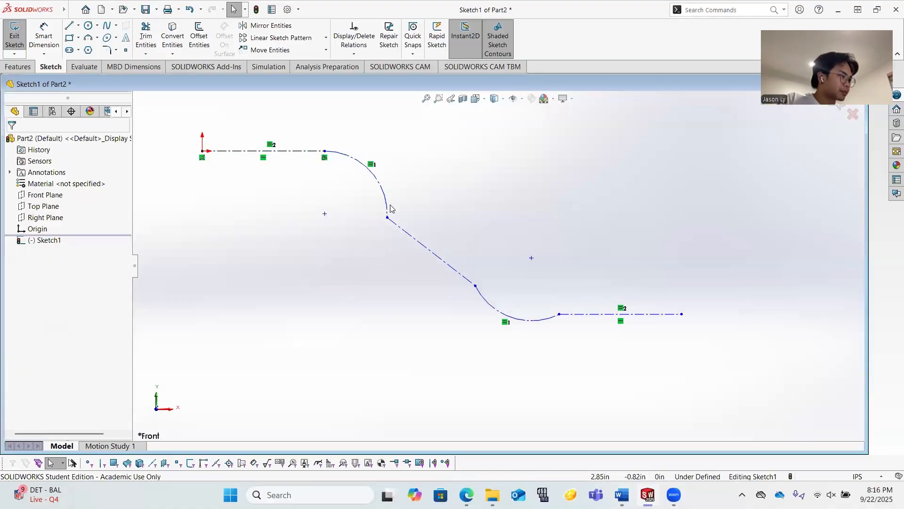
{"action": "left_click", "coordinate": [386, 206]}
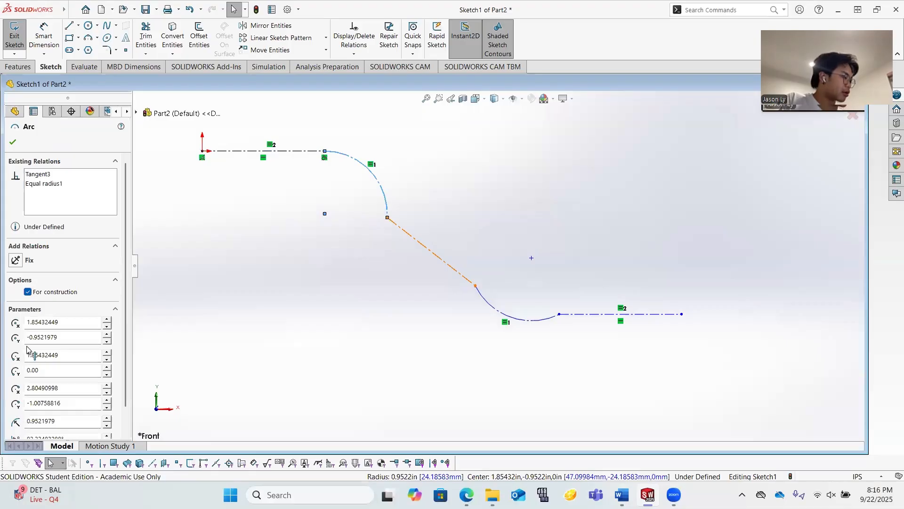
{"action": "left_click", "coordinate": [28, 309]}
{"action": "left_click", "coordinate": [389, 270]}
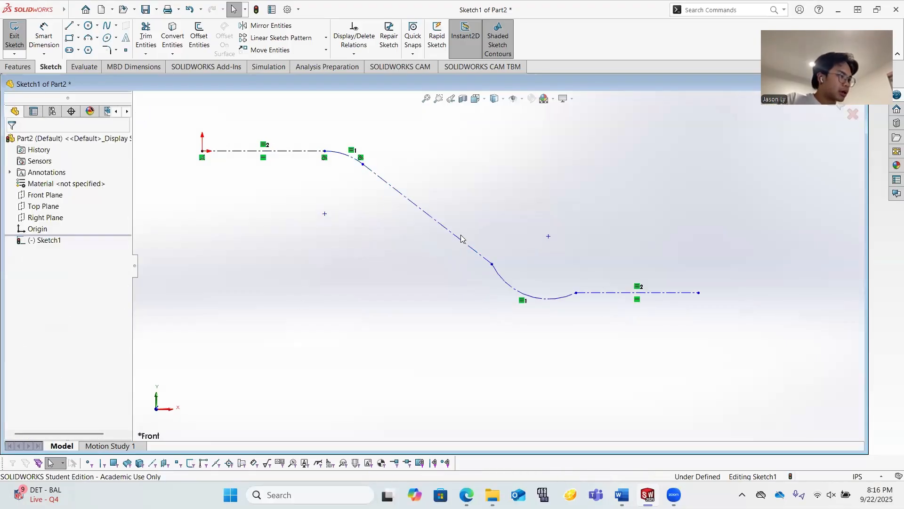
Make the lower arc tangent to both the sloped centerline and the lower horizontal centerline.
{"action": "left_click", "coordinate": [489, 262]}
{"action": "left_click", "coordinate": [499, 277], "text": "ctrl"}
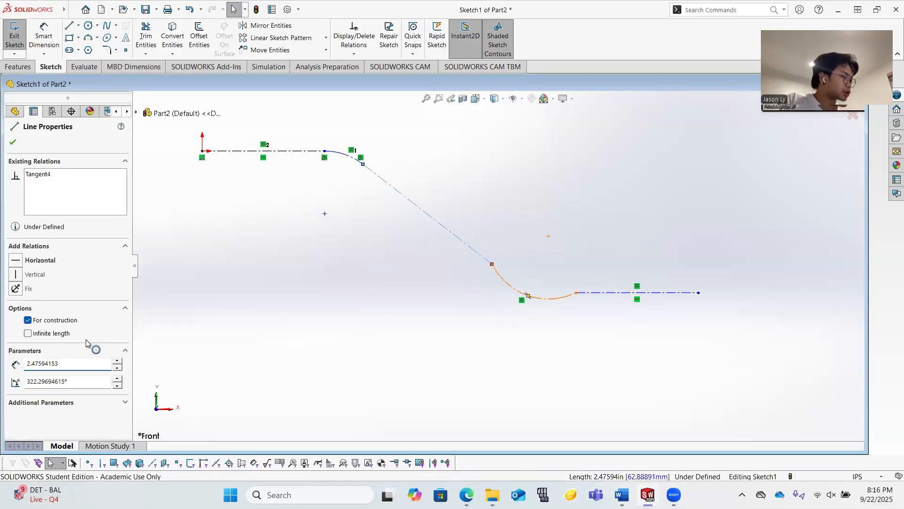
{"action": "left_click", "coordinate": [32, 309]}
{"action": "left_click", "coordinate": [570, 303]}
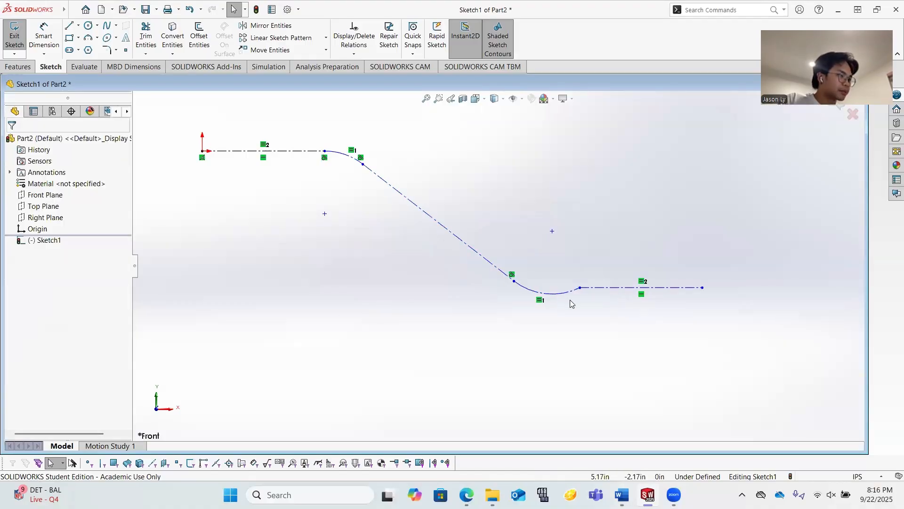
{"action": "left_click", "coordinate": [572, 296]}
{"action": "left_click", "coordinate": [607, 288]}
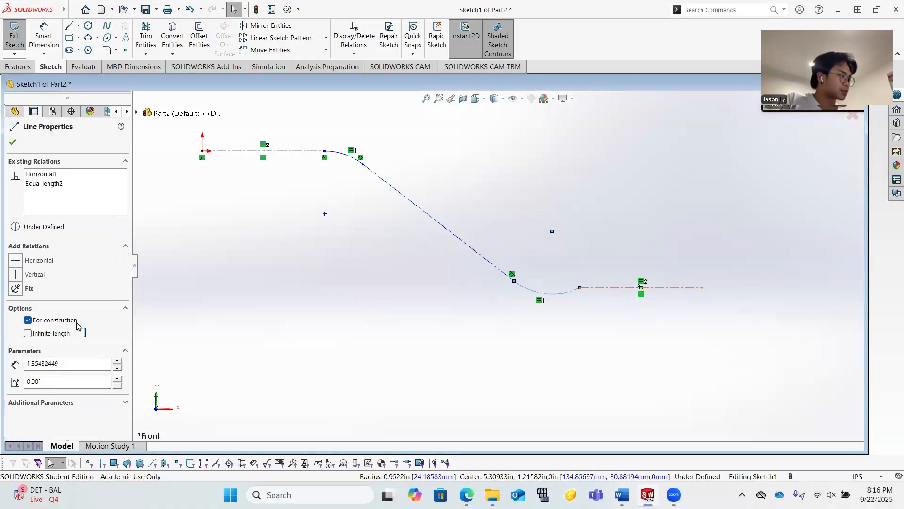
{"action": "left_click", "coordinate": [566, 292], "text": "ctrl"}
{"action": "left_click", "coordinate": [16, 308]}
{"action": "left_click", "coordinate": [353, 306]}
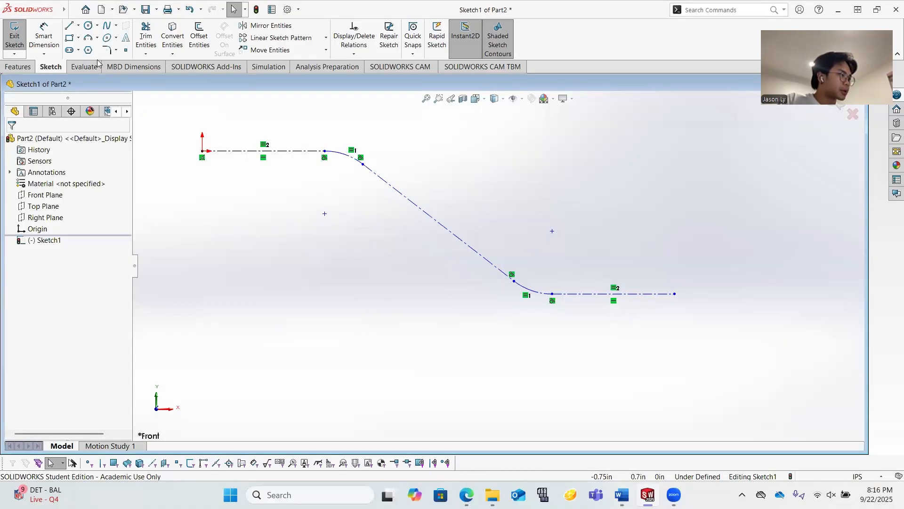
Dimension the vertical distance between the upper and lower horizontal centerlines as 8 in.
{"action": "left_click", "coordinate": [50, 37]}
{"action": "left_click", "coordinate": [571, 293]}
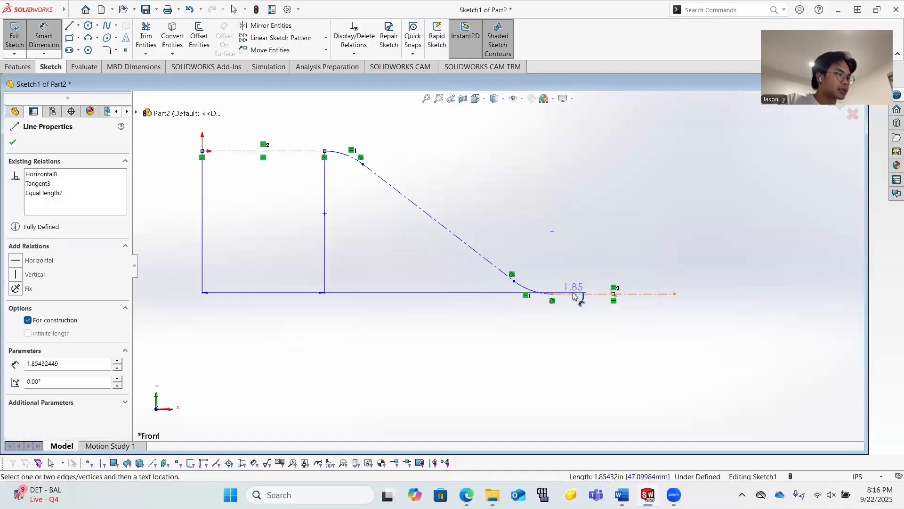
{"action": "left_click", "coordinate": [184, 218]}
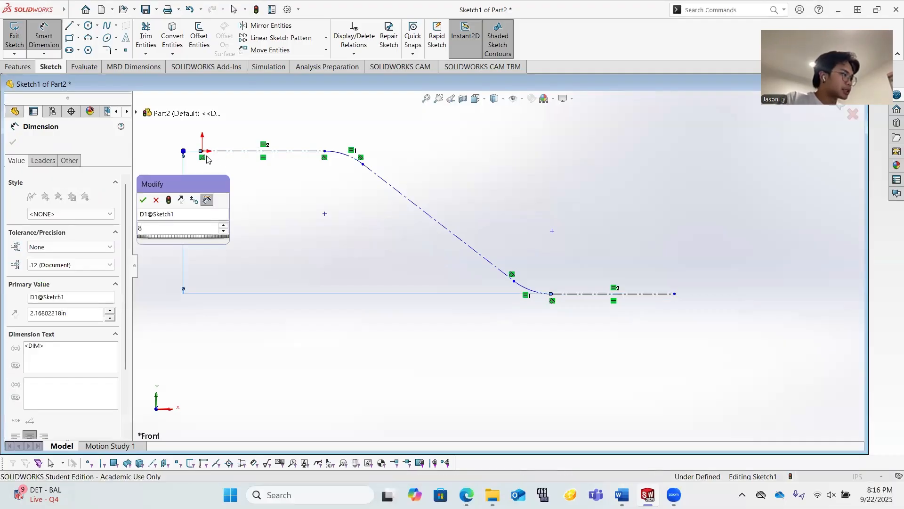
{"action": "type", "text": "8"}
{"action": "key", "text": "Return"}
{"action": "key", "text": "Escape"}
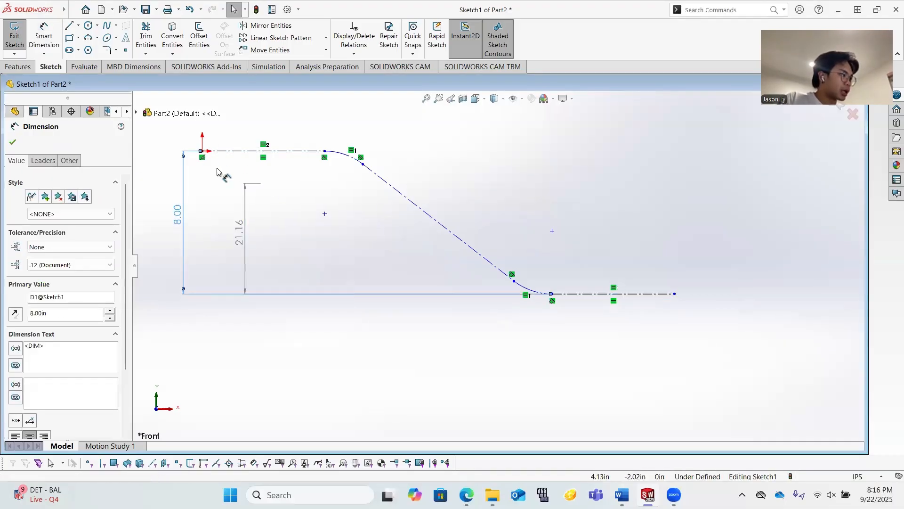
Dimension the overall horizontal distance from the origin to the far end of the lower horizontal centerline as 18 in.
{"action": "left_click", "coordinate": [202, 151]}
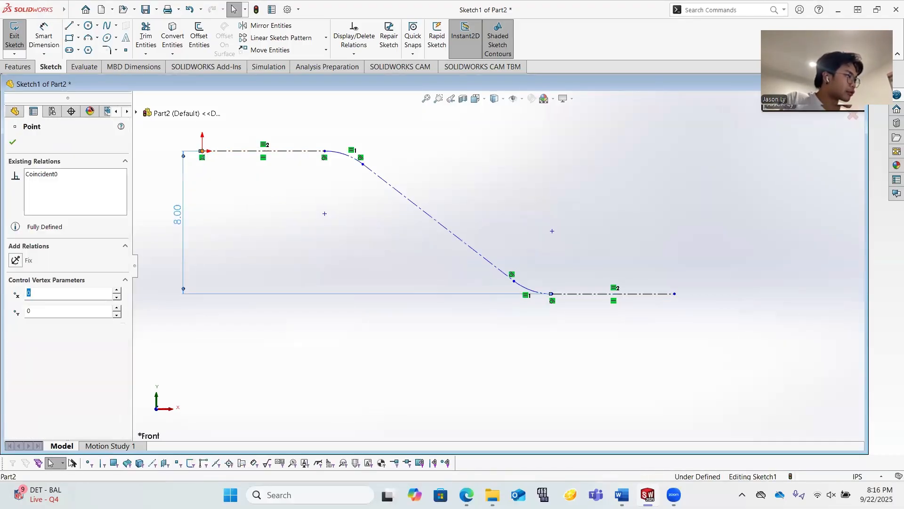
{"action": "left_click", "coordinate": [44, 37]}
{"action": "left_click", "coordinate": [674, 294]}
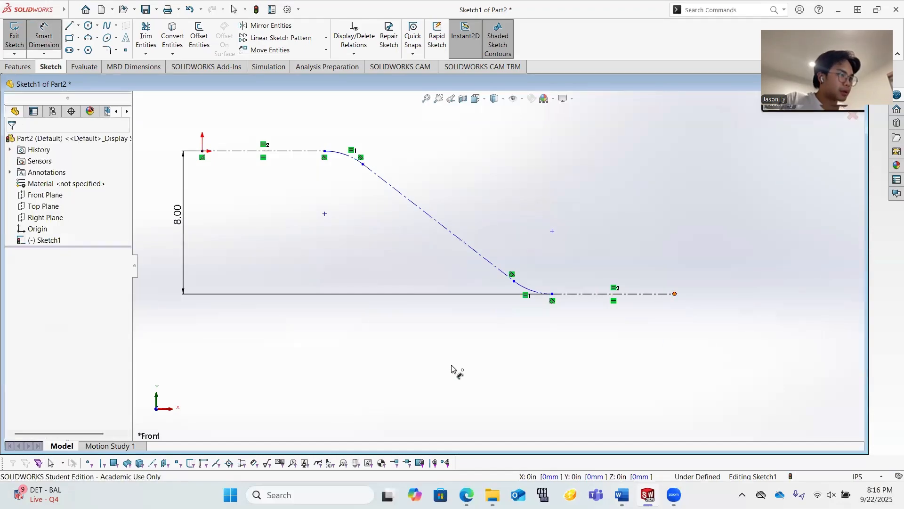
{"action": "left_click", "coordinate": [203, 152]}
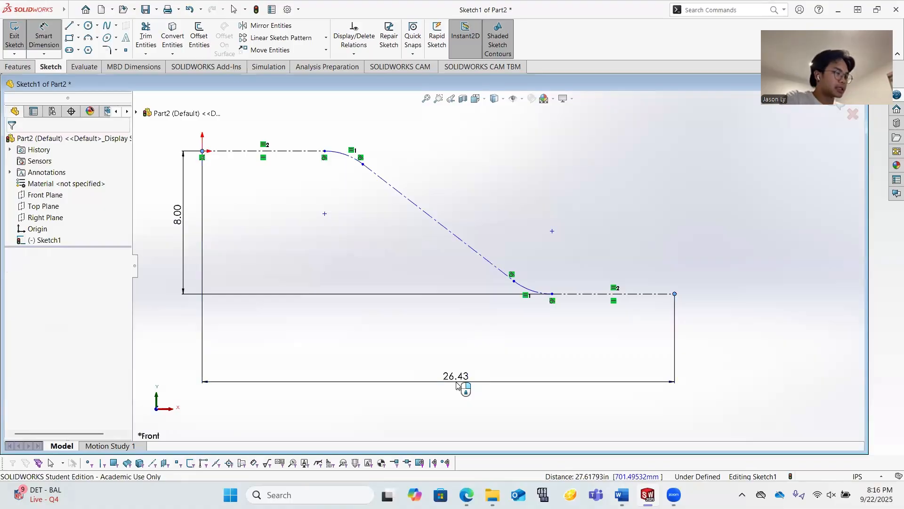
{"action": "left_click", "coordinate": [461, 389]}
{"action": "type", "text": "18"}
{"action": "key", "text": "Return"}
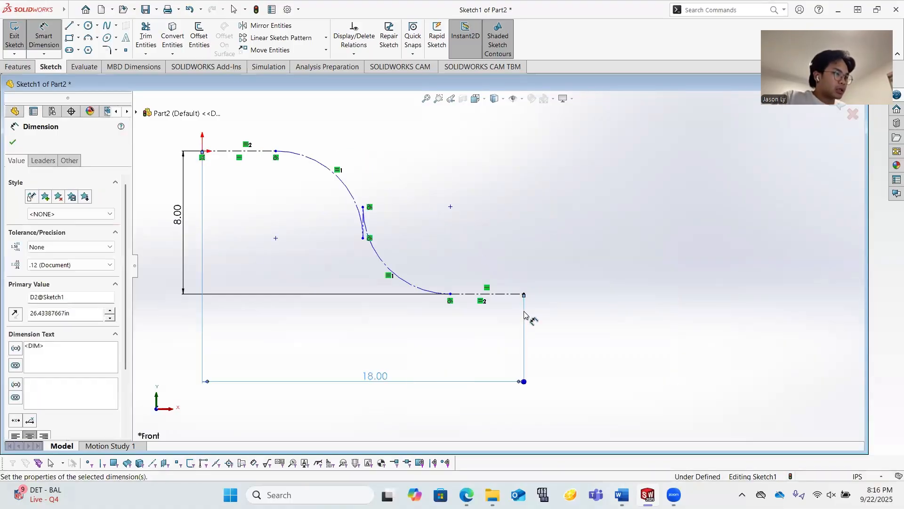
{"action": "key", "text": "Escape"}
{"action": "key", "text": "Escape"}
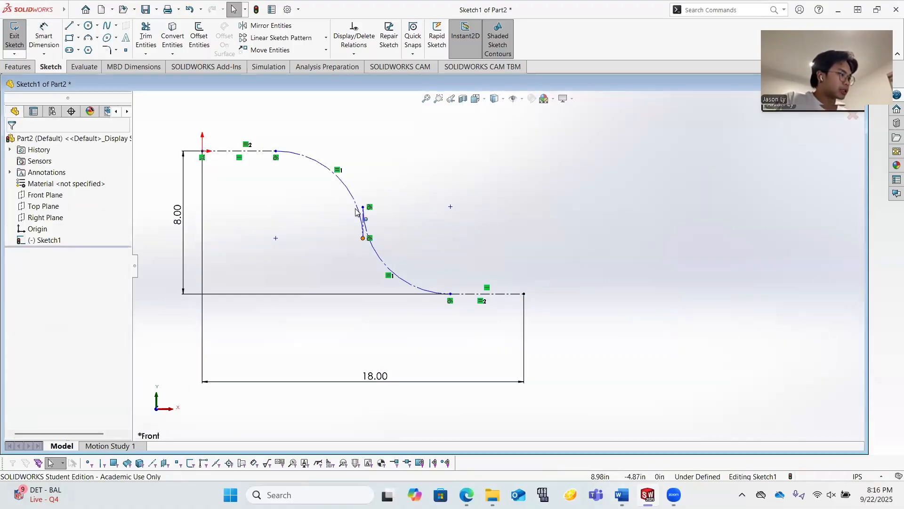
Reposition the sloped centerline's upper end to untangle the two arcs, and dimension the upper horizontal centerline as 4 in.
{"action": "left_click_drag", "start_coordinate": [363, 207], "coordinate": [349, 200]}
{"action": "key", "text": "Escape"}
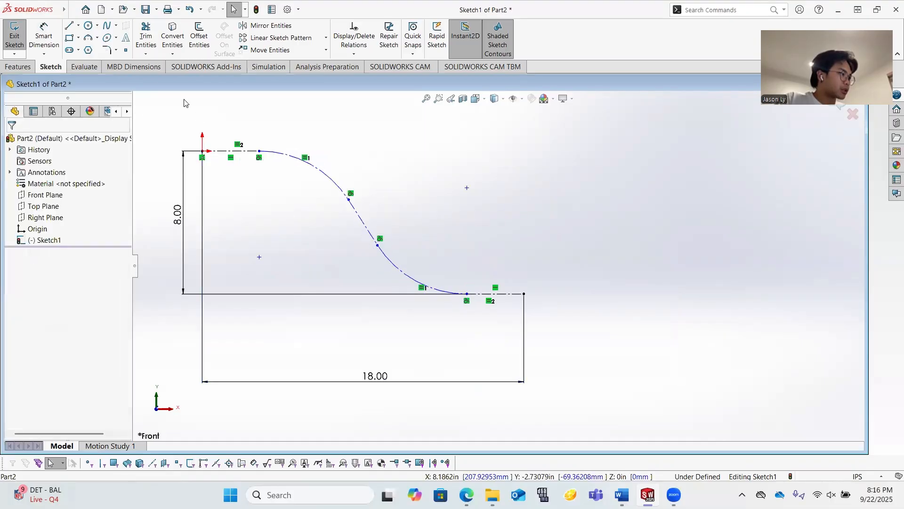
{"action": "left_click", "coordinate": [46, 36]}
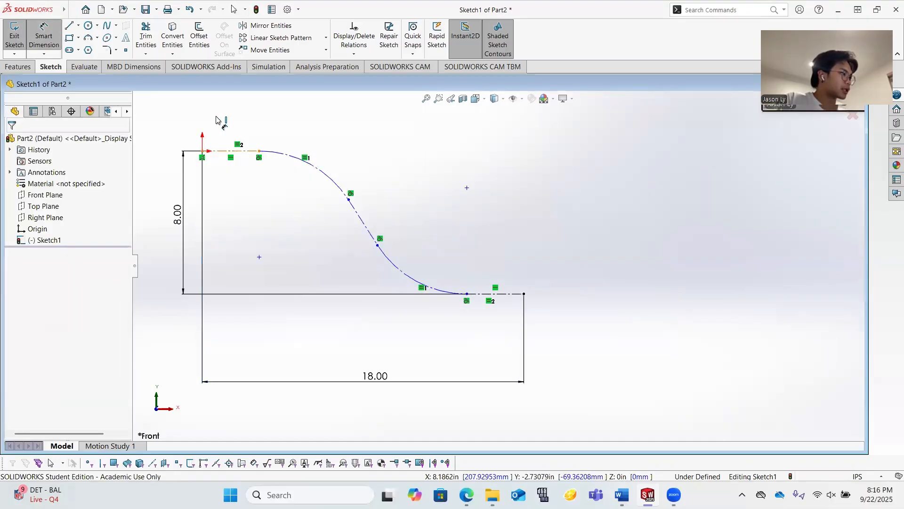
{"action": "left_click", "coordinate": [231, 151]}
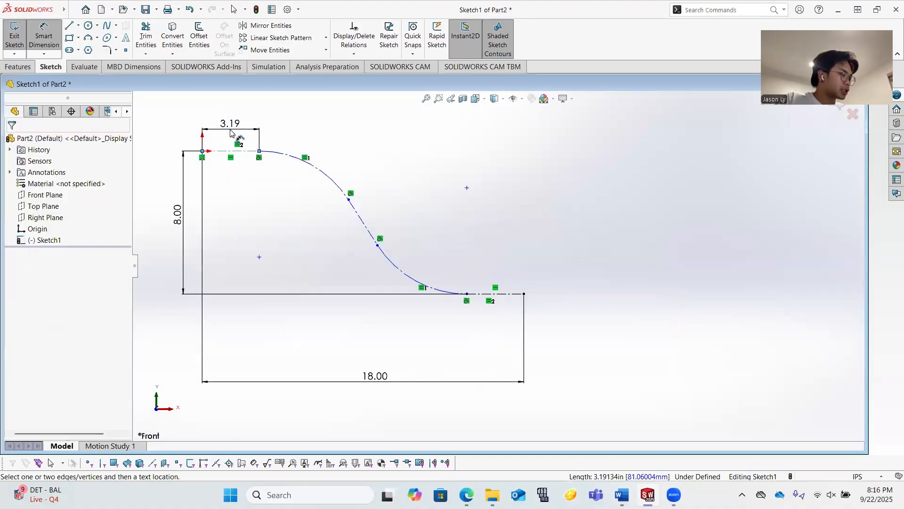
{"action": "left_click", "coordinate": [230, 133]}
{"action": "key", "text": "Return"}
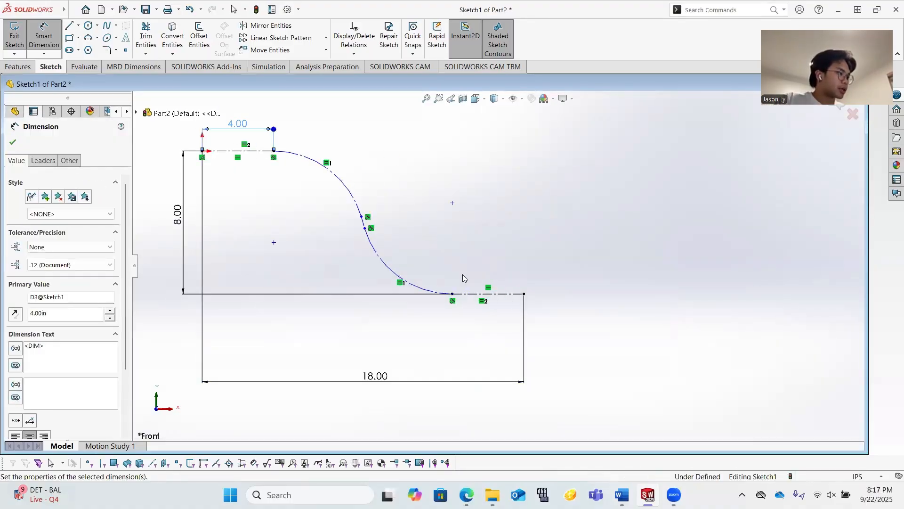
Dimension the upper arc's radius as 4 in.
{"action": "left_click", "coordinate": [347, 184]}
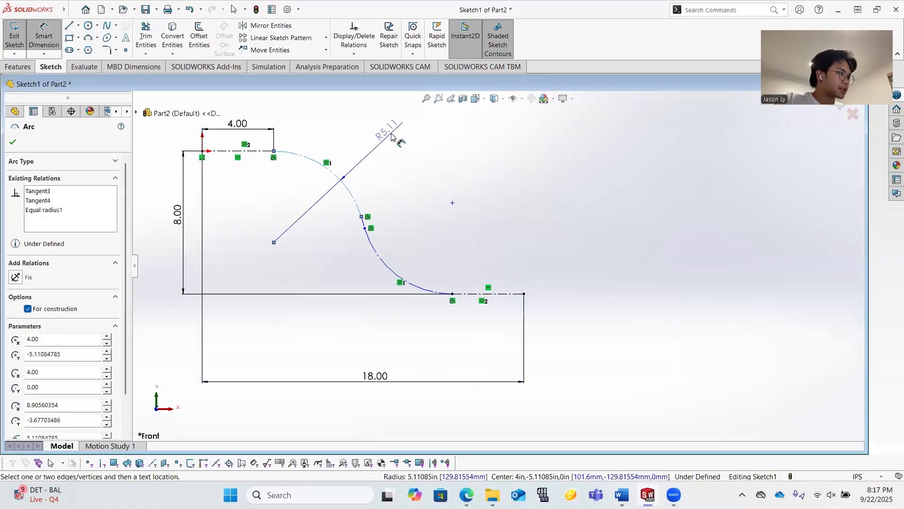
{"action": "left_click", "coordinate": [391, 137]}
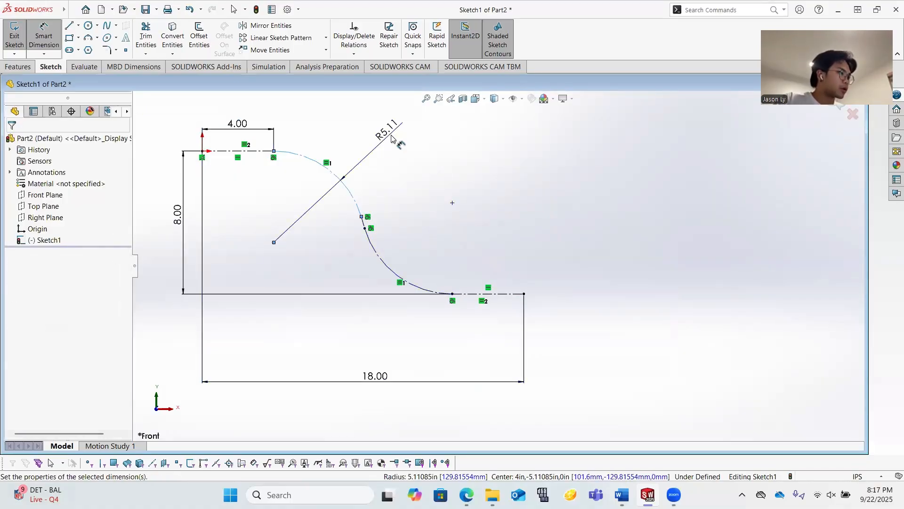
{"action": "type", "text": "4"}
{"action": "key", "text": "Return"}
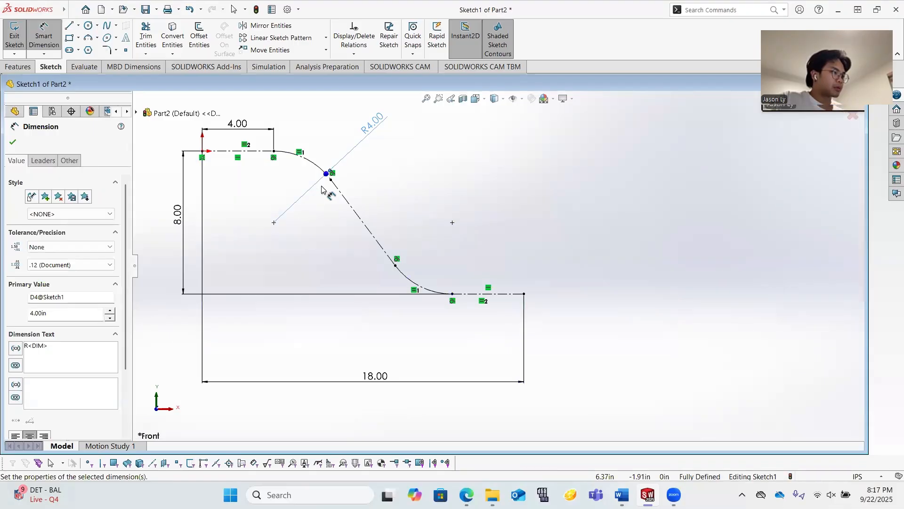
{"action": "scroll", "coordinate": [393, 228], "scroll_direction": "down", "scroll_amount": 2}
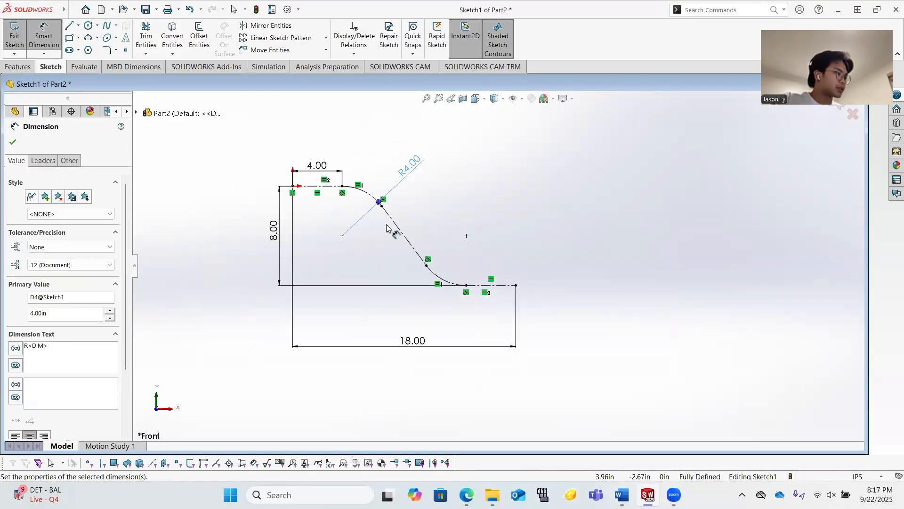
{"action": "key", "text": "Escape"}
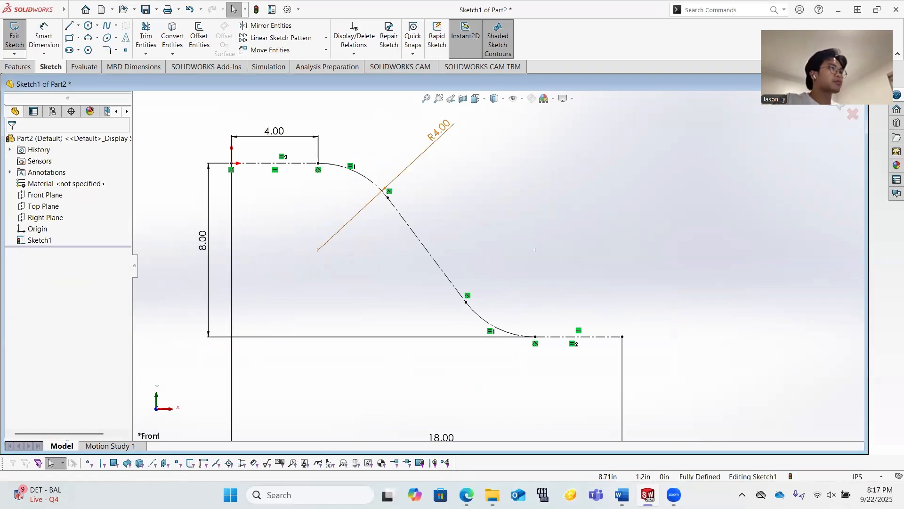
Check the pipe drawing in the Word document, and sketch a vertical centerline about 2.5 in long through the origin in SOLIDWORKS.
{"action": "key", "text": "alt+Tab"}
{"action": "key", "text": "alt+Tab"}
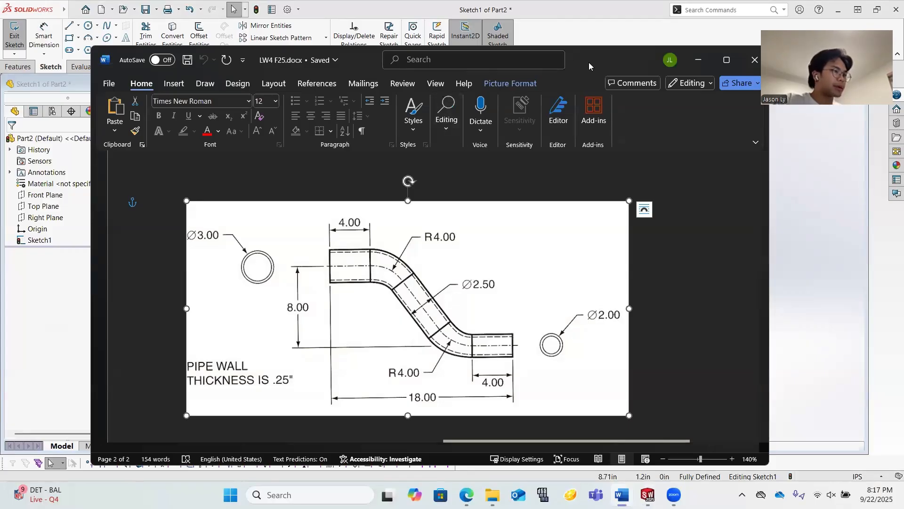
{"action": "key", "text": "alt+Tab"}
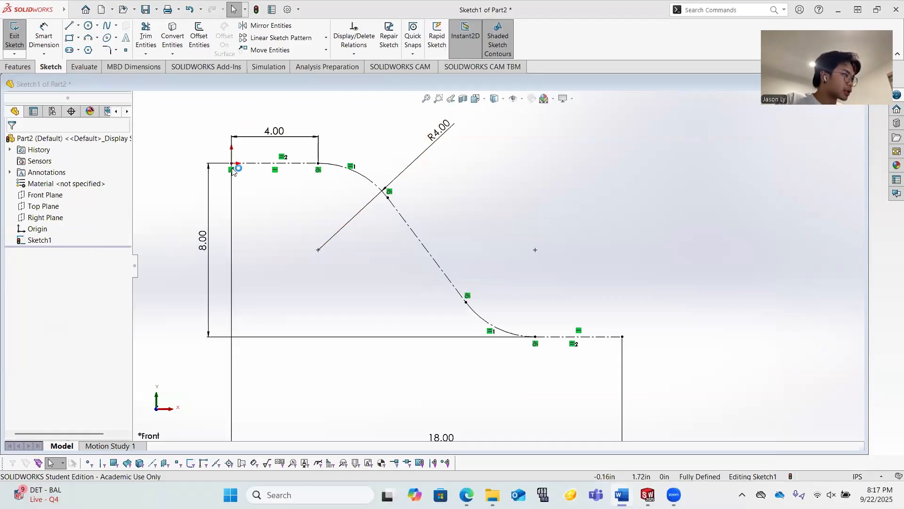
{"action": "left_click", "coordinate": [78, 26]}
{"action": "left_click", "coordinate": [95, 48]}
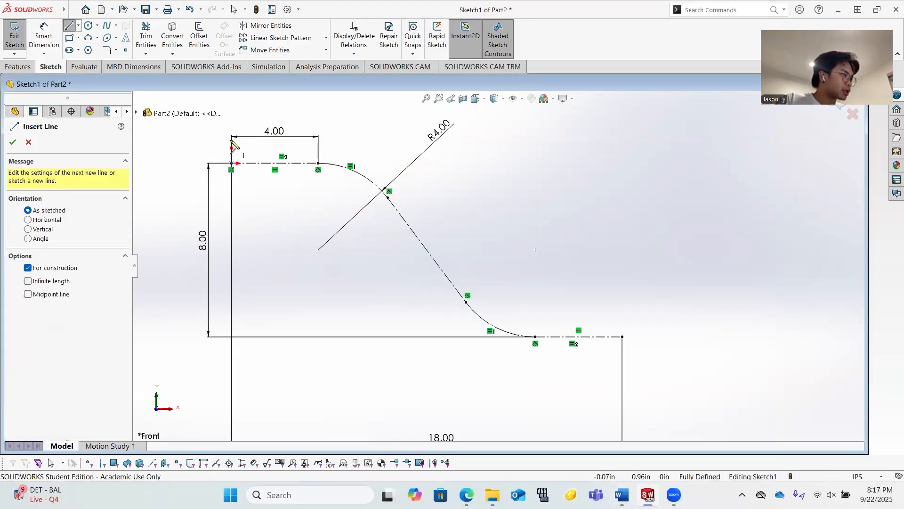
{"action": "left_click", "coordinate": [232, 142]}
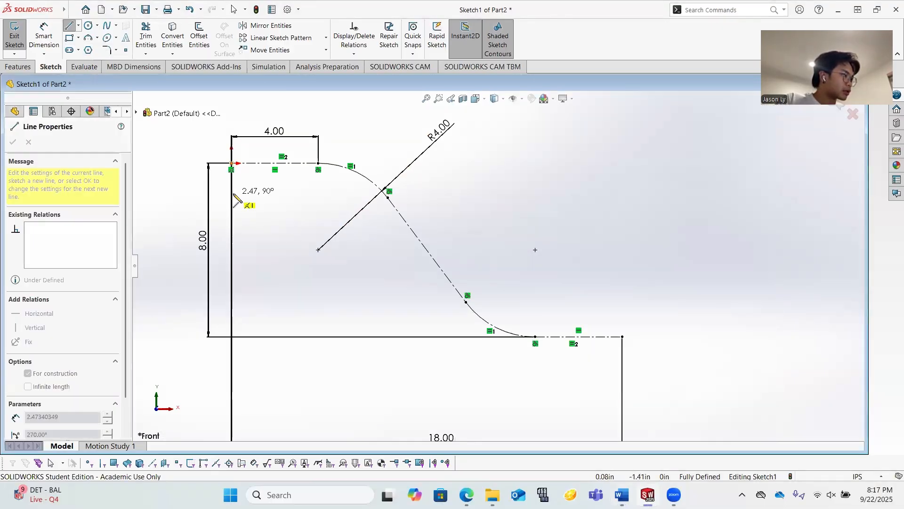
{"action": "left_click", "coordinate": [231, 197]}
{"action": "key", "text": "Escape"}
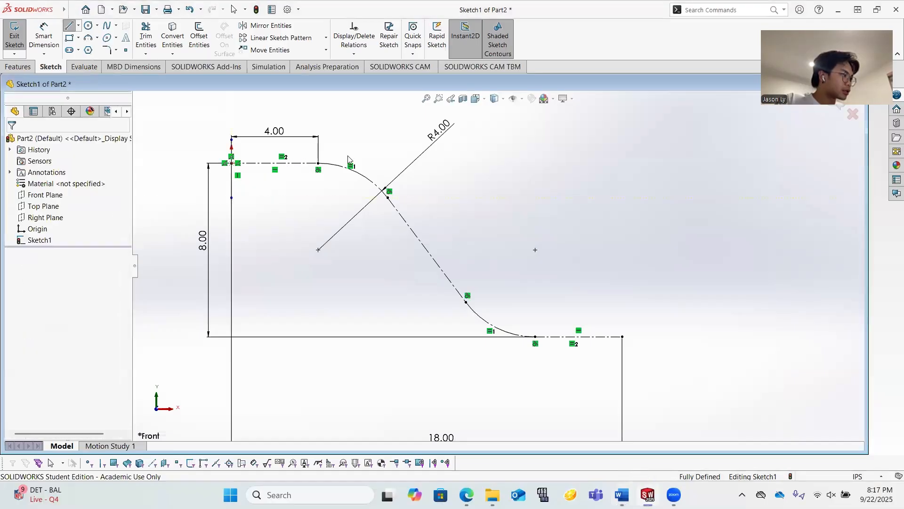
Sketch a vertical centerline through the point where the upper horizontal centerline meets the upper arc.
{"action": "scroll", "coordinate": [330, 154], "scroll_direction": "down", "scroll_amount": 2}
{"action": "key", "text": "Return"}
{"action": "left_click", "coordinate": [321, 141]}
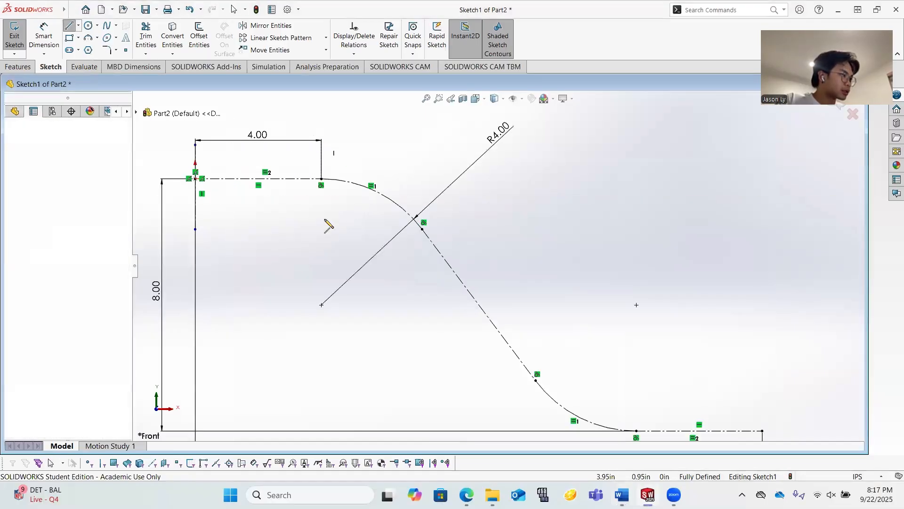
{"action": "left_click", "coordinate": [321, 216]}
{"action": "key", "text": "Escape"}
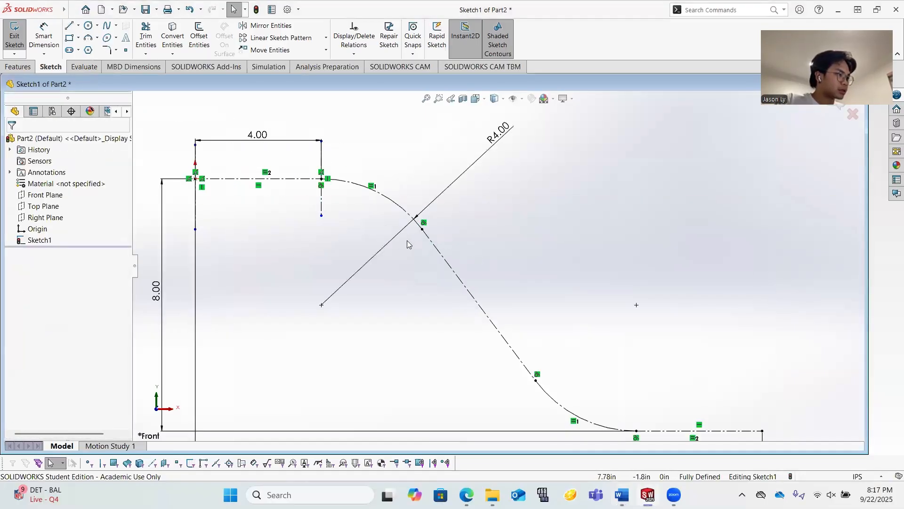
Sketch two slanted centerlines across the sloped centerline, one about 2.6 in long near its upper end and one near its middle.
{"action": "key", "text": "Return"}
{"action": "left_click", "coordinate": [466, 215]}
{"action": "left_click", "coordinate": [397, 258]}
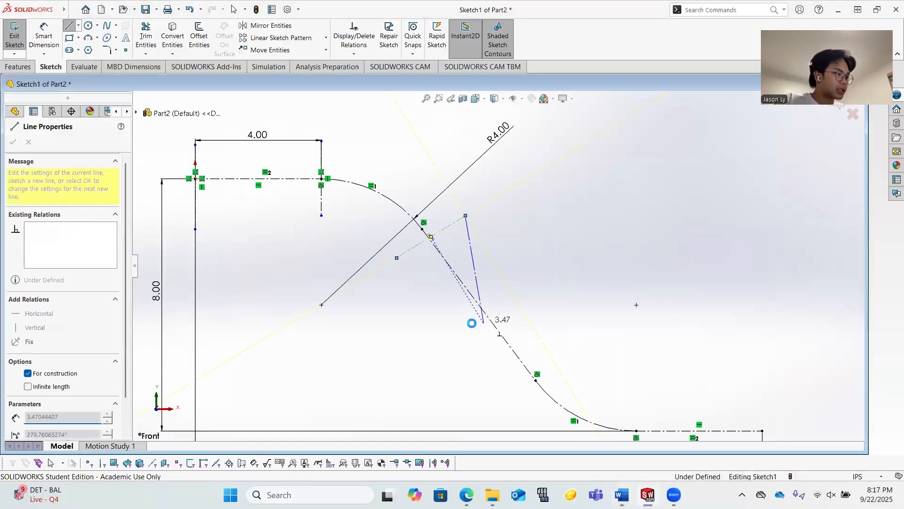
{"action": "key", "text": "Escape"}
{"action": "key", "text": "Return"}
{"action": "left_click", "coordinate": [442, 332]}
{"action": "left_click", "coordinate": [503, 272]}
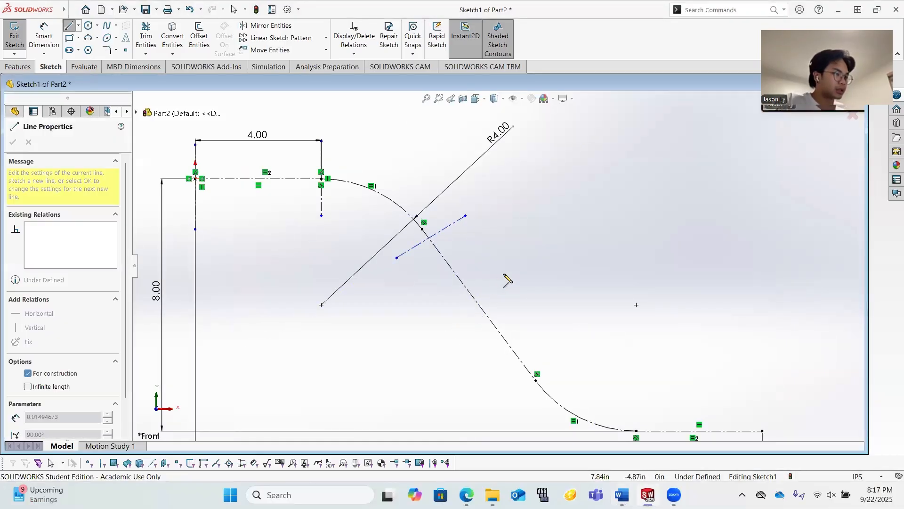
{"action": "key", "text": "Escape"}
Sketch a slanted centerline about 3.2 in long at 45° across the sloped centerline near its lower end.
{"action": "scroll", "coordinate": [499, 265], "scroll_direction": "up", "scroll_amount": 3}
{"action": "key", "text": "Return"}
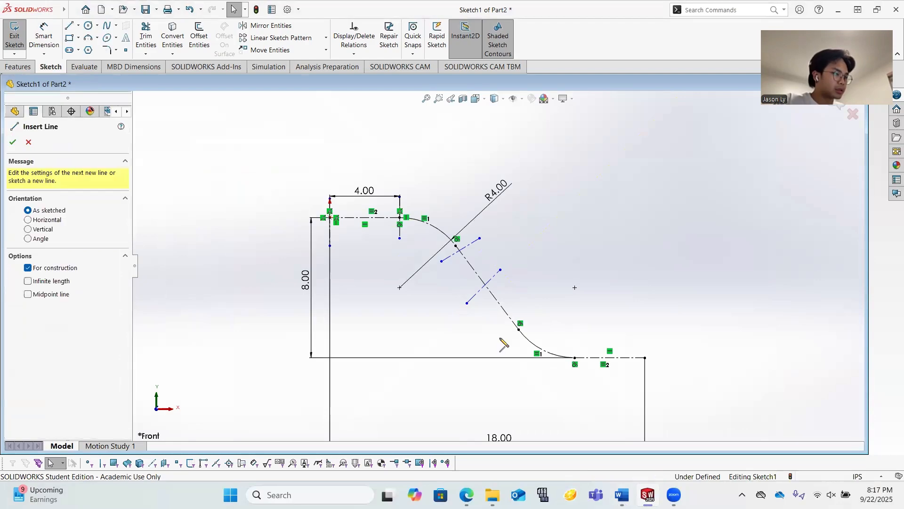
{"action": "left_click", "coordinate": [500, 338]}
{"action": "left_click", "coordinate": [542, 300]}
{"action": "key", "text": "Escape"}
{"action": "scroll", "coordinate": [591, 351], "scroll_direction": "down", "scroll_amount": 2}
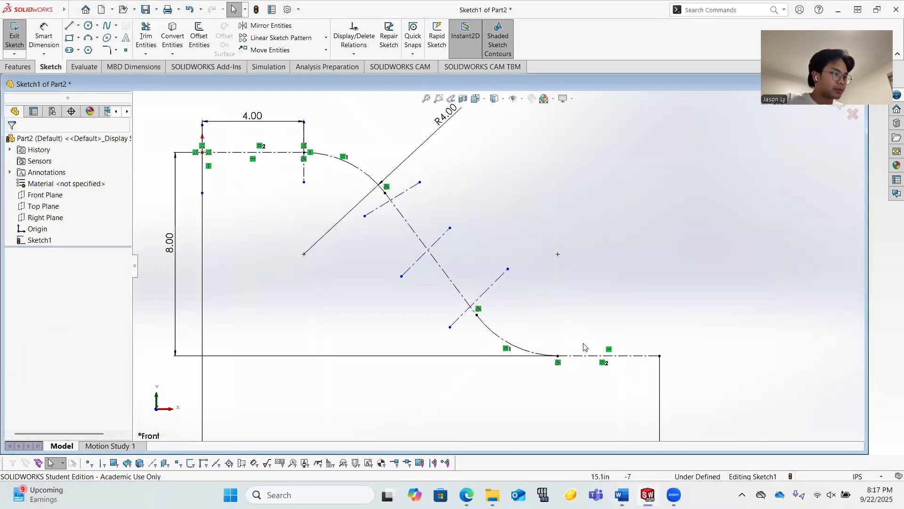
Sketch vertical centerlines through both ends of the lower horizontal centerline, the one at the lower arc about 3.2 in long.
{"action": "key", "text": "Return"}
{"action": "left_click", "coordinate": [558, 309]}
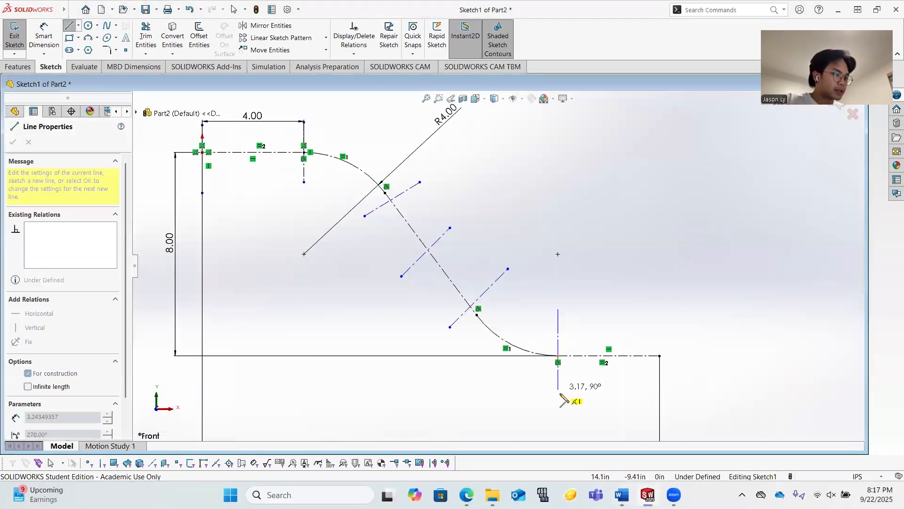
{"action": "left_click", "coordinate": [559, 394]}
{"action": "key", "text": "Escape"}
{"action": "key", "text": "Return"}
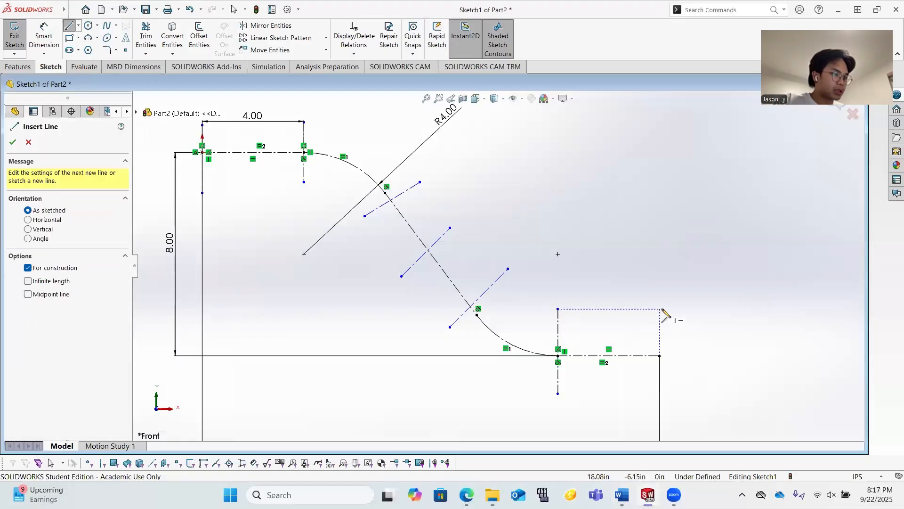
{"action": "left_click", "coordinate": [660, 356]}
{"action": "left_click", "coordinate": [660, 390]}
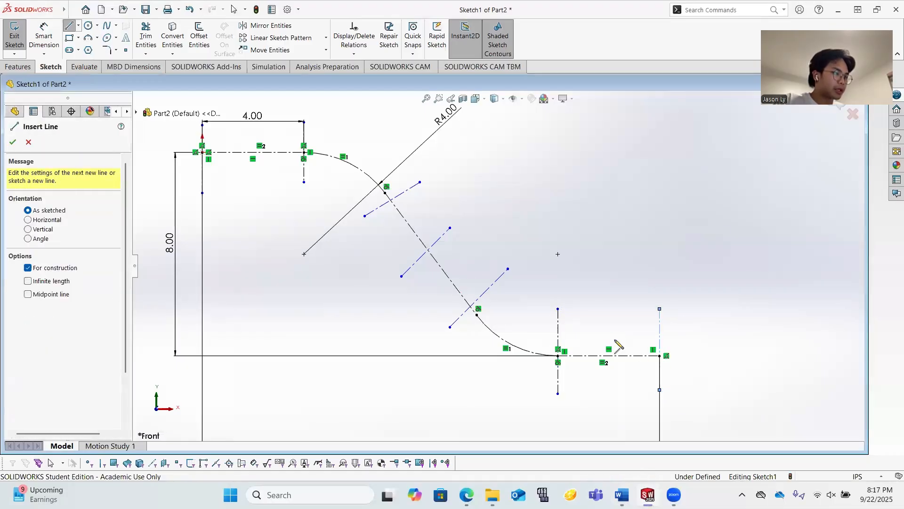
{"action": "key", "text": "Escape"}
Add Midpoint relations centering the lower and upper slanted centerlines on the matching endpoints of the sloped centerline.
{"action": "left_click", "coordinate": [484, 294]}
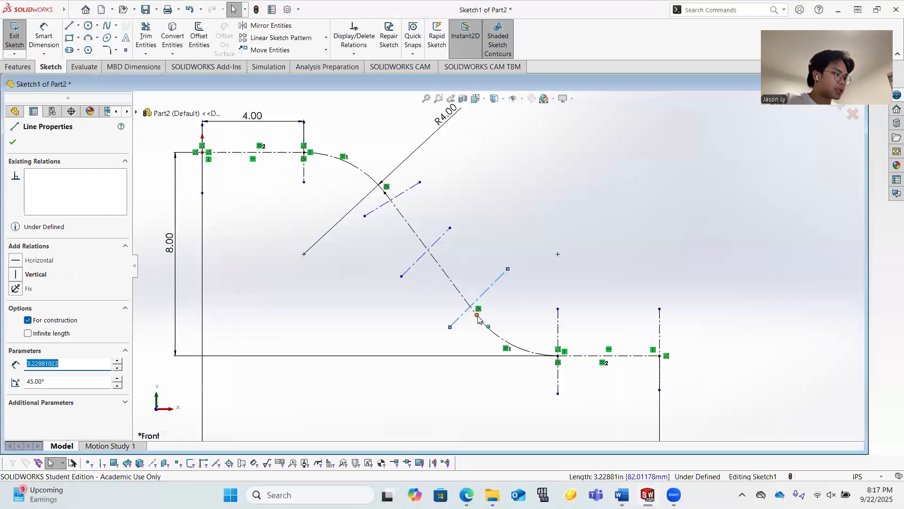
{"action": "left_click", "coordinate": [37, 308]}
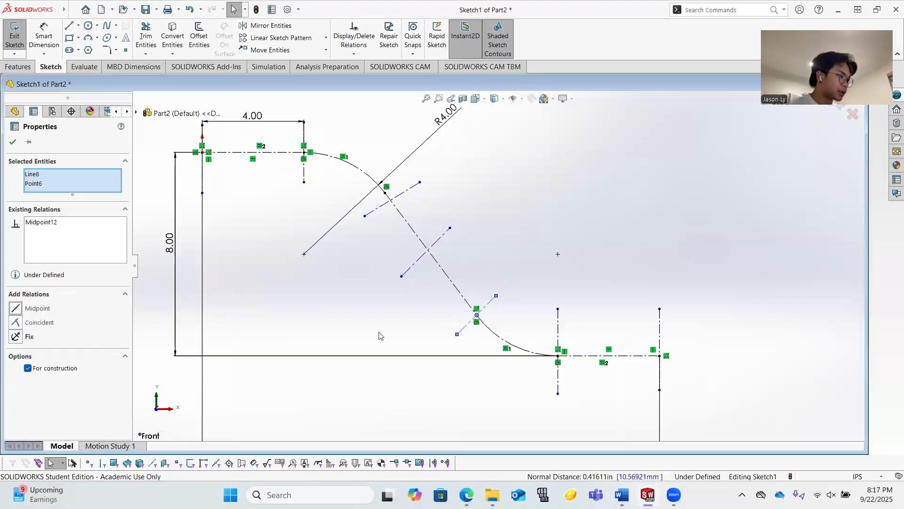
{"action": "key", "text": "Escape"}
{"action": "left_click", "coordinate": [387, 197]}
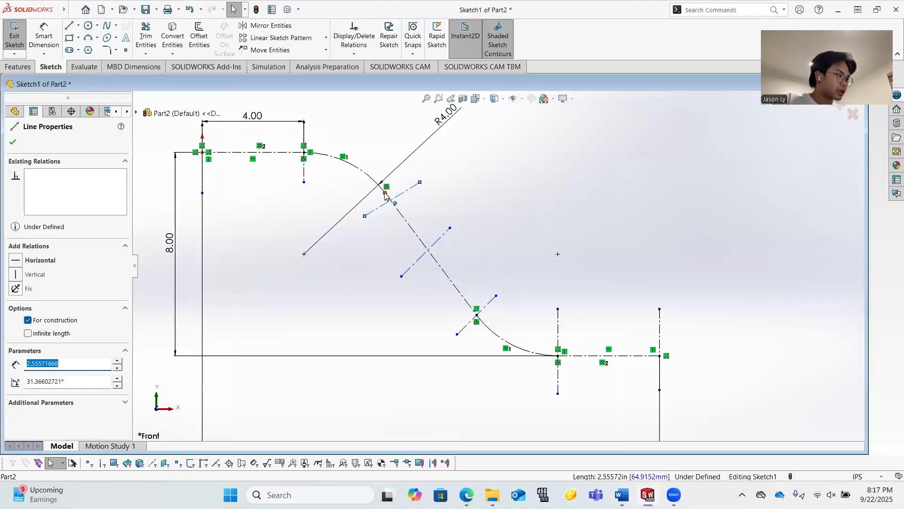
{"action": "left_click", "coordinate": [386, 193], "text": "ctrl"}
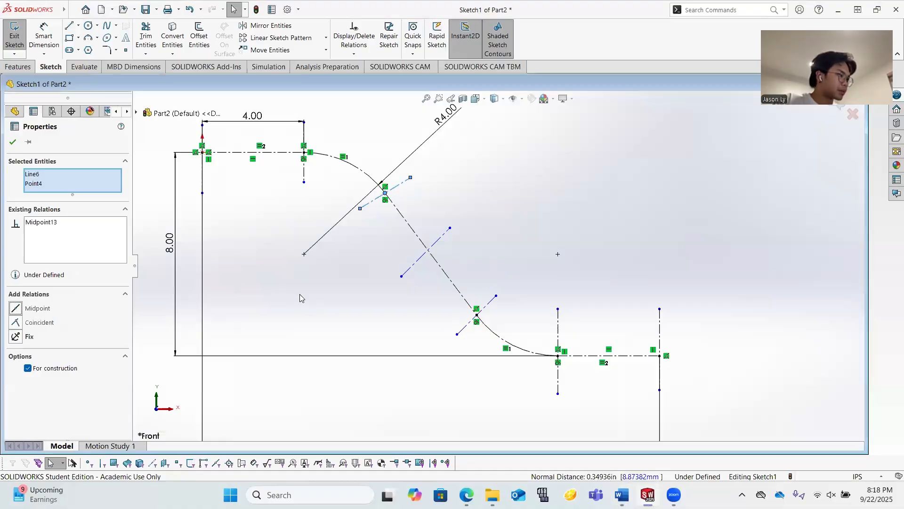
{"action": "key", "text": "Escape"}
Make the upper slanted centerline perpendicular to the sloped centerline.
{"action": "left_click", "coordinate": [398, 186]}
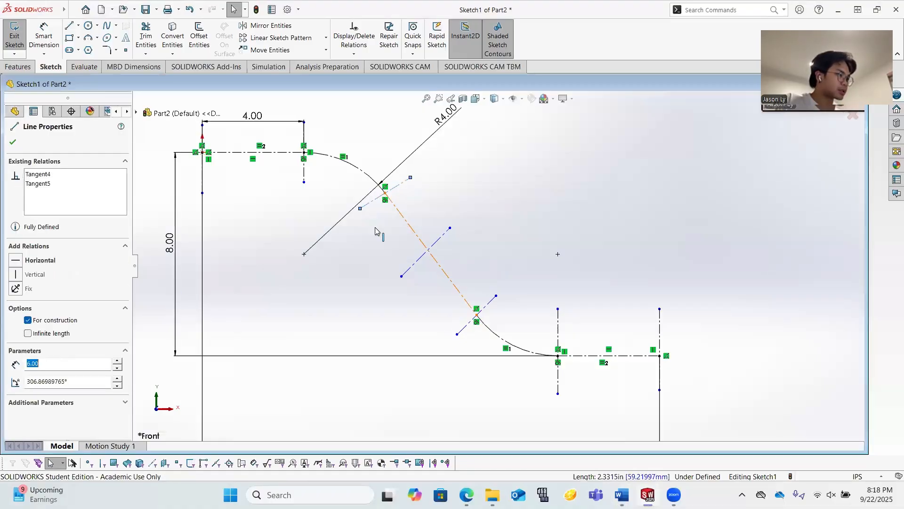
{"action": "left_click", "coordinate": [405, 223], "text": "ctrl"}
{"action": "left_click", "coordinate": [524, 203]}
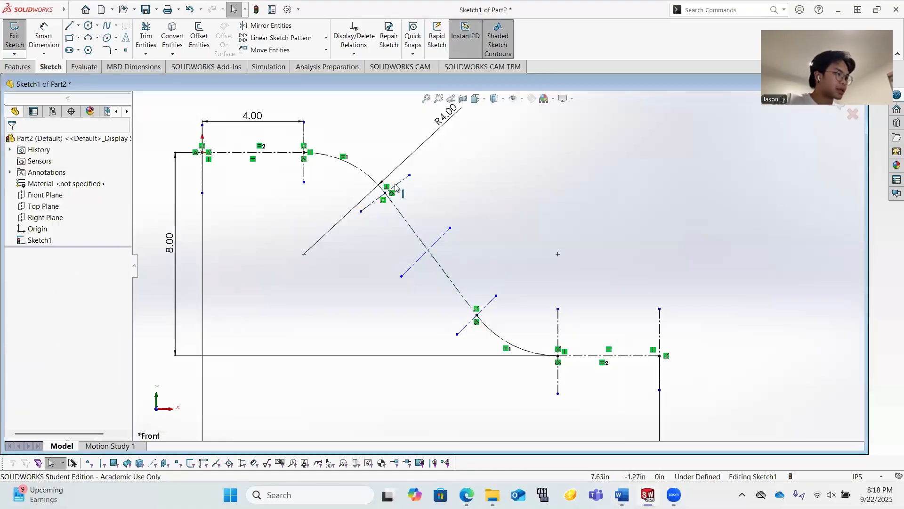
Make the three slanted centerlines crossing the sloped centerline parallel to each other.
{"action": "left_click", "coordinate": [399, 187]}
{"action": "left_click", "coordinate": [426, 252], "text": "ctrl"}
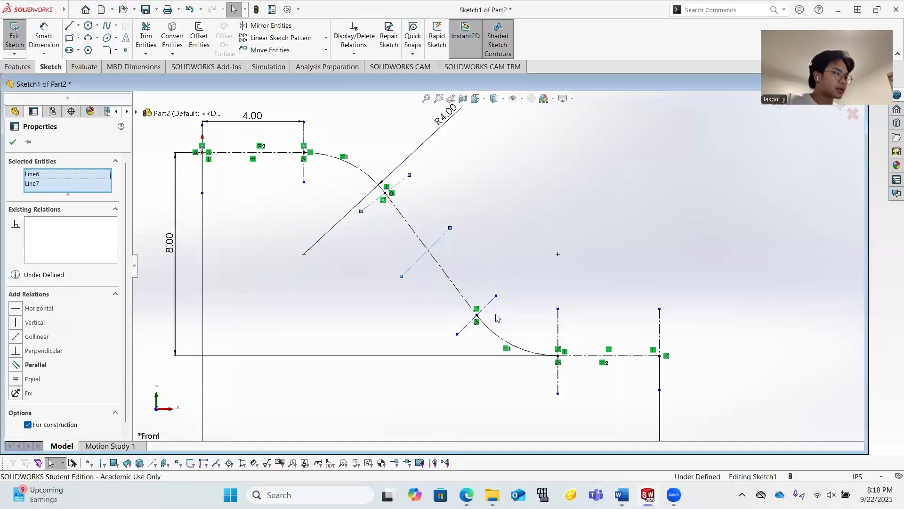
{"action": "left_click", "coordinate": [487, 305], "text": "ctrl"}
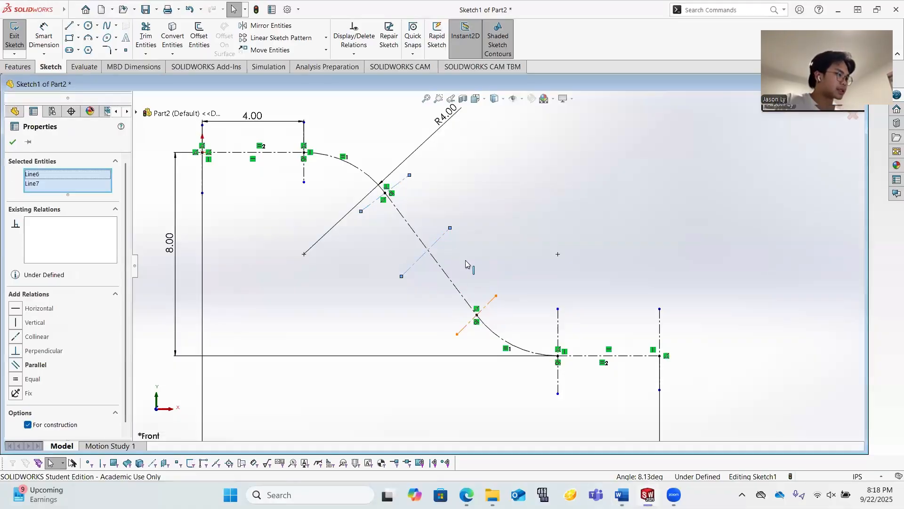
{"action": "left_click", "coordinate": [35, 361]}
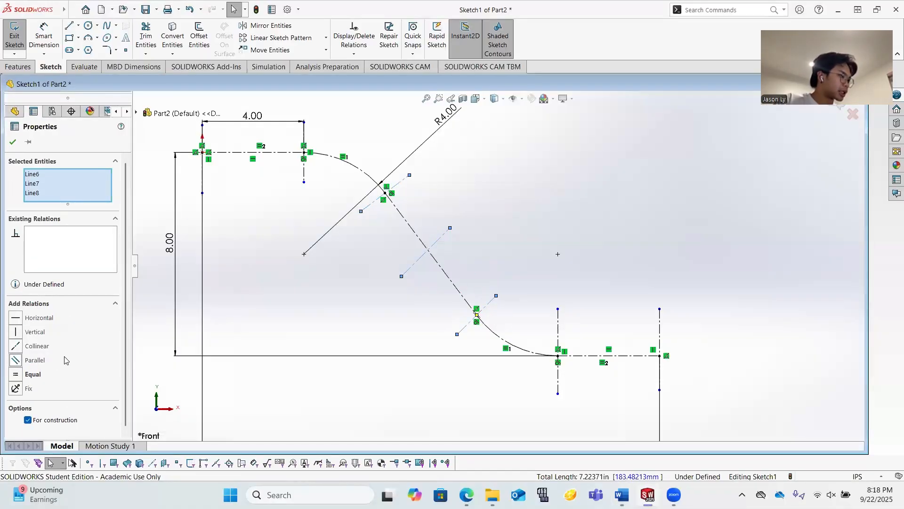
{"action": "left_click", "coordinate": [11, 143]}
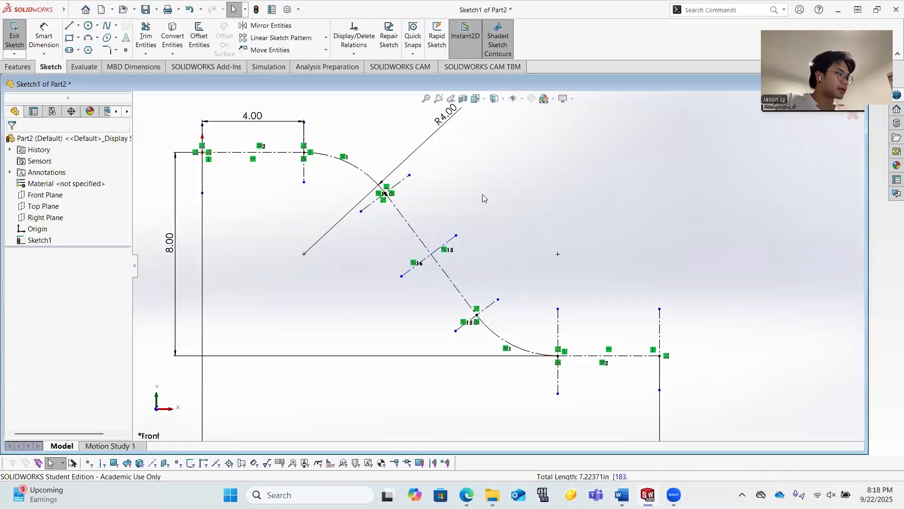
Place a sketch point beside the sloped centerline and add a Midpoint relation between the point and that centerline.
{"action": "left_click", "coordinate": [126, 50]}
{"action": "left_click", "coordinate": [427, 227]}
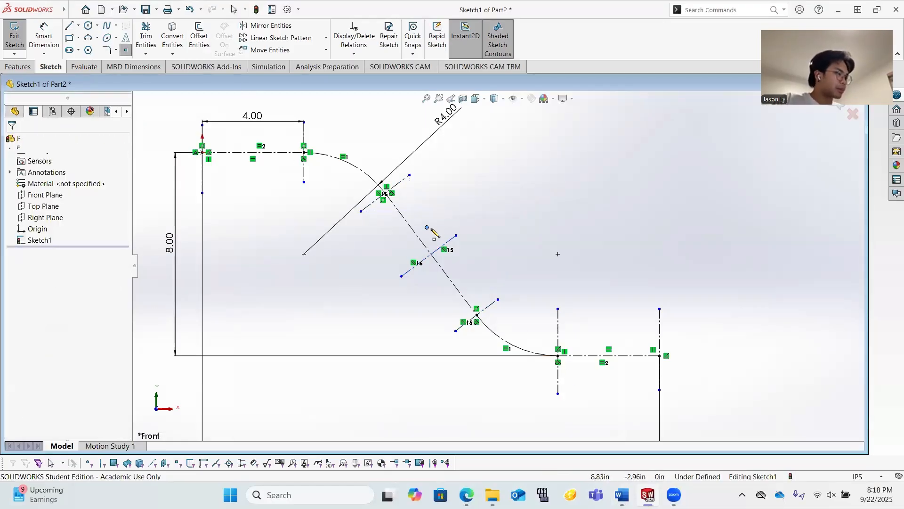
{"action": "key", "text": "Escape"}
{"action": "left_click", "coordinate": [427, 228]}
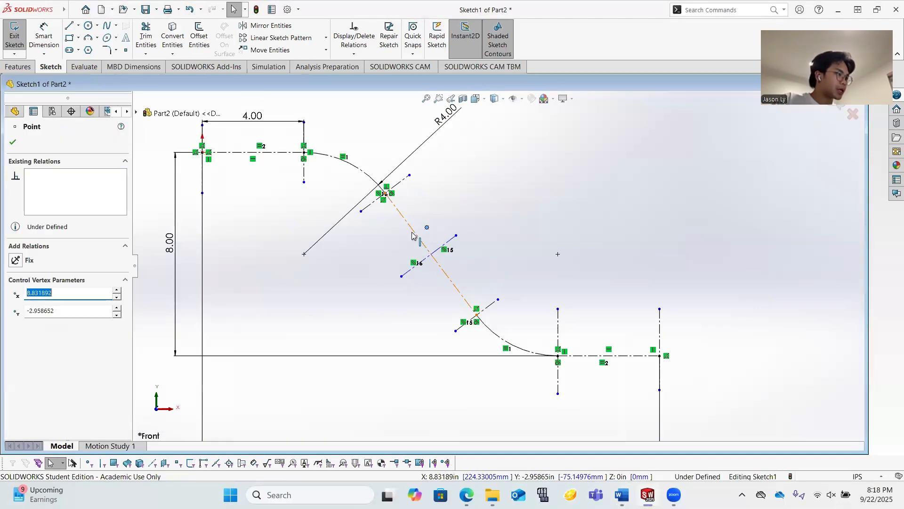
{"action": "left_click", "coordinate": [412, 233], "text": "ctrl"}
{"action": "left_click", "coordinate": [31, 307]}
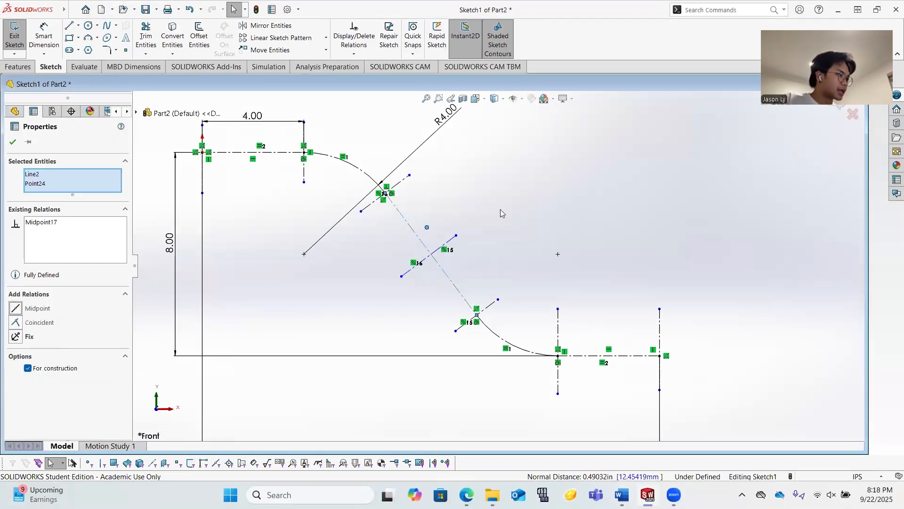
{"action": "key", "text": "Escape"}
Add a Midpoint relation centering the middle slanted centerline on the sketch point of the sloped centerline.
{"action": "left_click", "coordinate": [431, 255]}
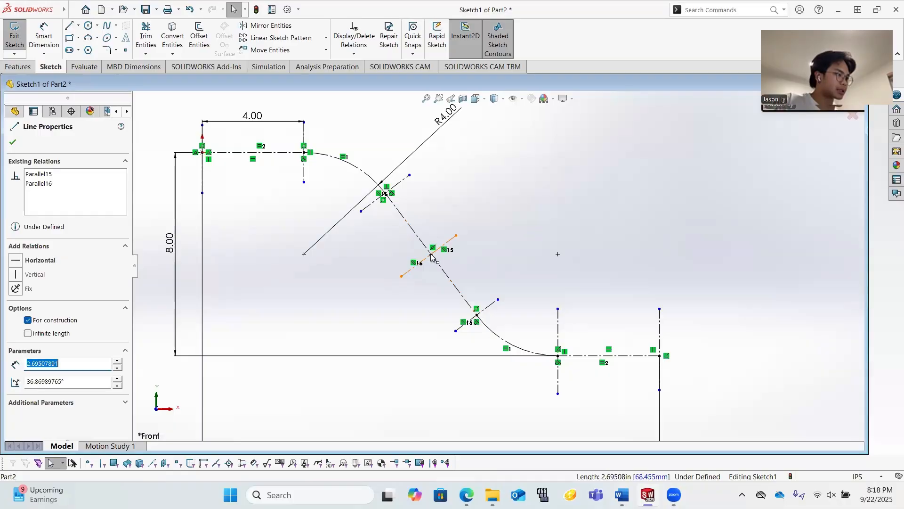
{"action": "left_click", "coordinate": [431, 254]}
{"action": "left_click", "coordinate": [443, 245], "text": "ctrl"}
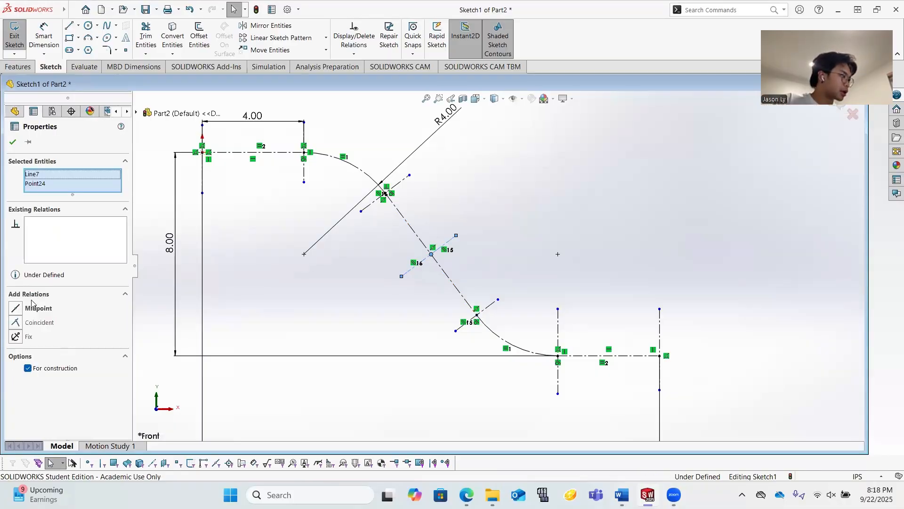
{"action": "left_click", "coordinate": [31, 308]}
{"action": "left_click", "coordinate": [12, 142]}
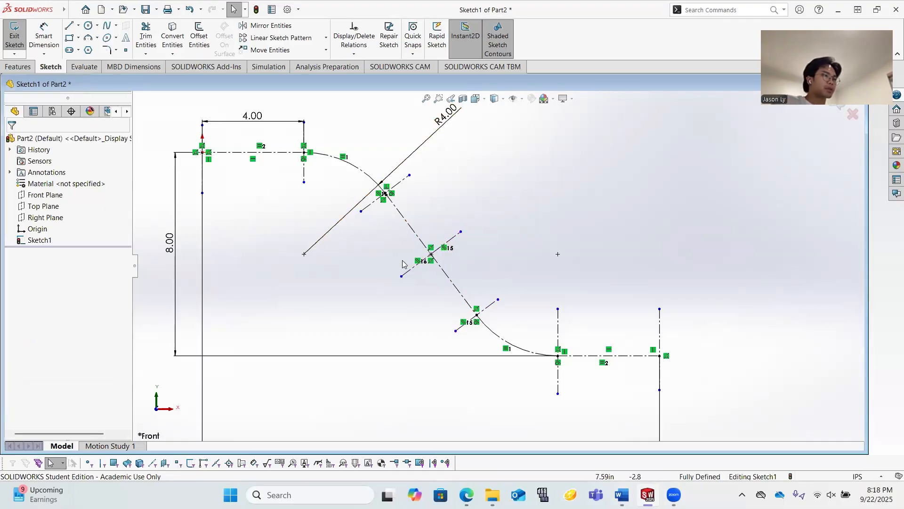
Exit the centerline sketch and show the Right Plane.
{"action": "scroll", "coordinate": [498, 263], "scroll_direction": "up", "scroll_amount": 1}
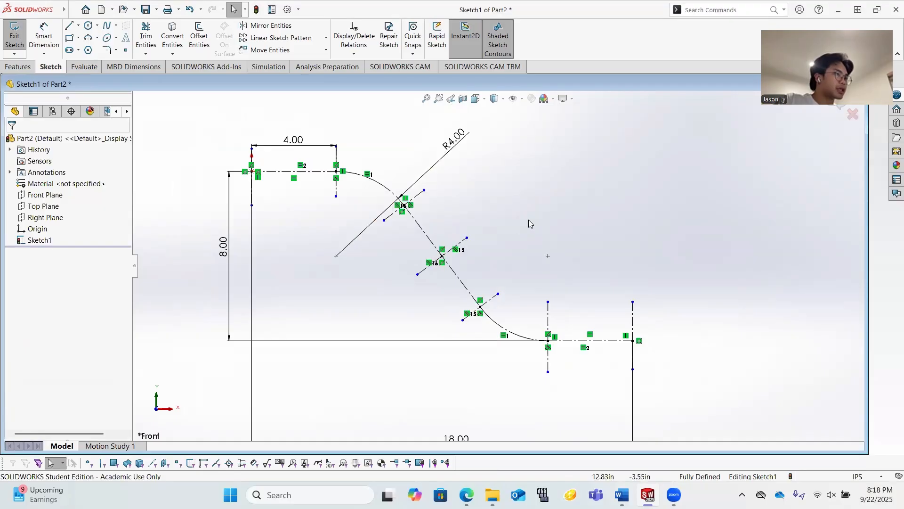
{"action": "scroll", "coordinate": [528, 219], "scroll_direction": "down", "scroll_amount": 1}
{"action": "left_click", "coordinate": [15, 38]}
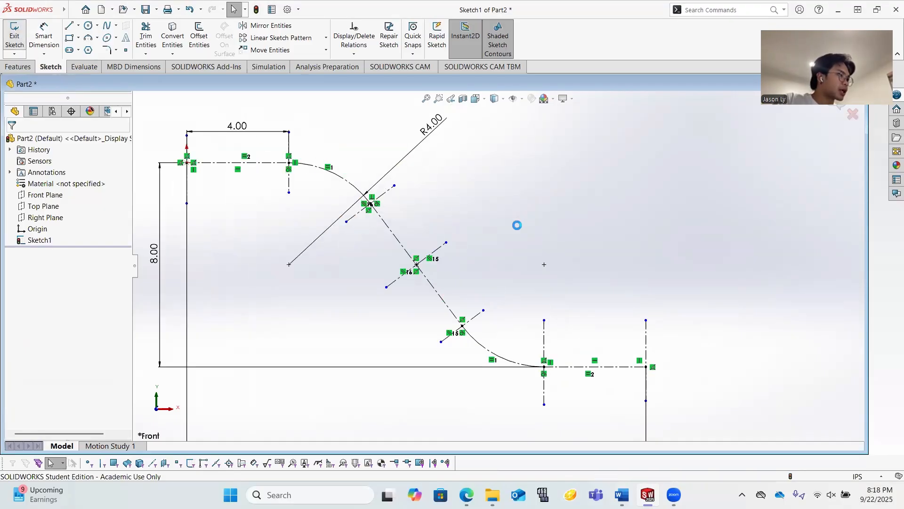
{"action": "mouse_move", "coordinate": [582, 241]}
{"action": "middle_mouse_down"}
{"action": "mouse_move", "coordinate": [532, 258]}
{"action": "mouse_move", "coordinate": [521, 297]}
{"action": "mouse_move", "coordinate": [480, 238]}
{"action": "mouse_move", "coordinate": [384, 194]}
{"action": "middle_mouse_up"}
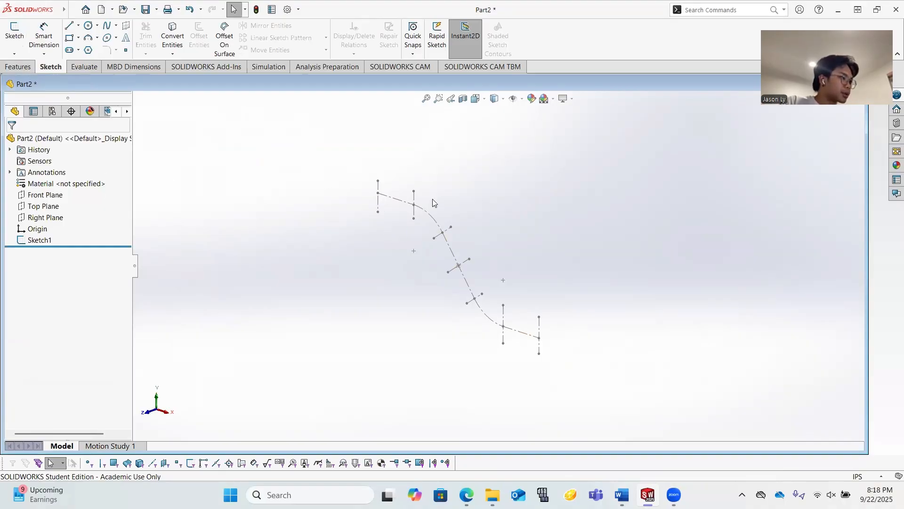
{"action": "right_click", "coordinate": [50, 219]}
{"action": "key", "text": "Escape"}
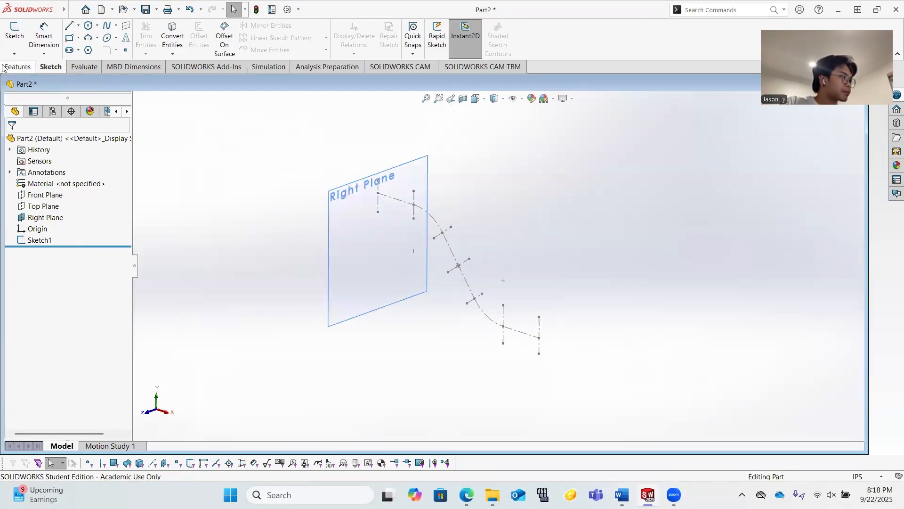
Create a reference plane offset 4 in from the Right Plane, toward the start of the upper arc.
{"action": "left_click", "coordinate": [4, 67]}
{"action": "left_click", "coordinate": [429, 31]}
{"action": "left_click", "coordinate": [436, 64]}
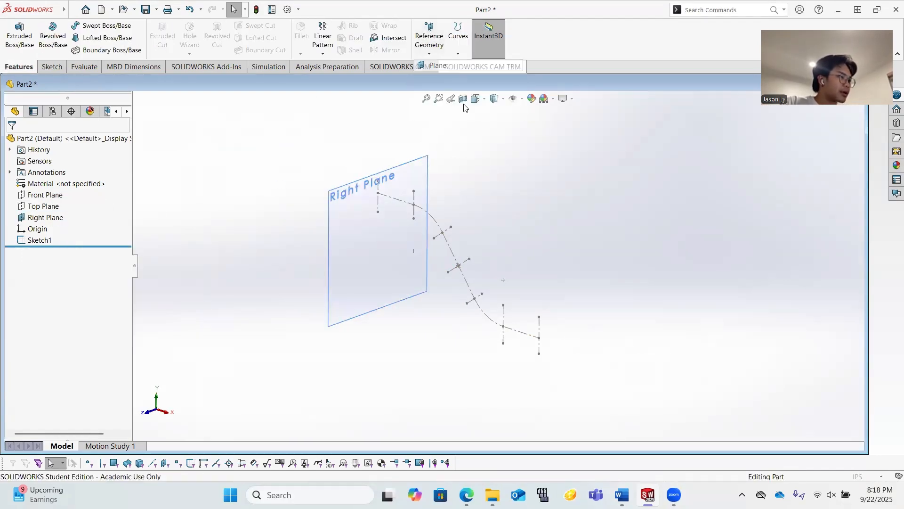
{"action": "left_click", "coordinate": [372, 241]}
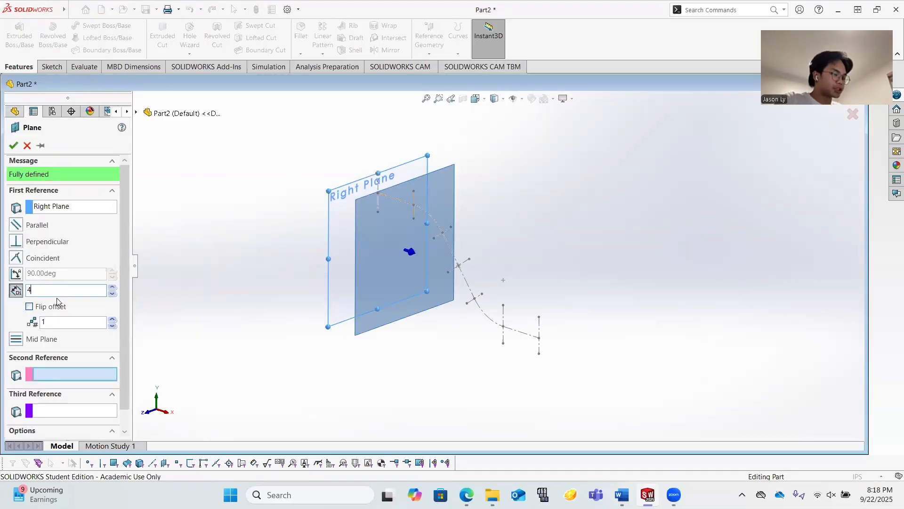
{"action": "key", "text": "Return"}
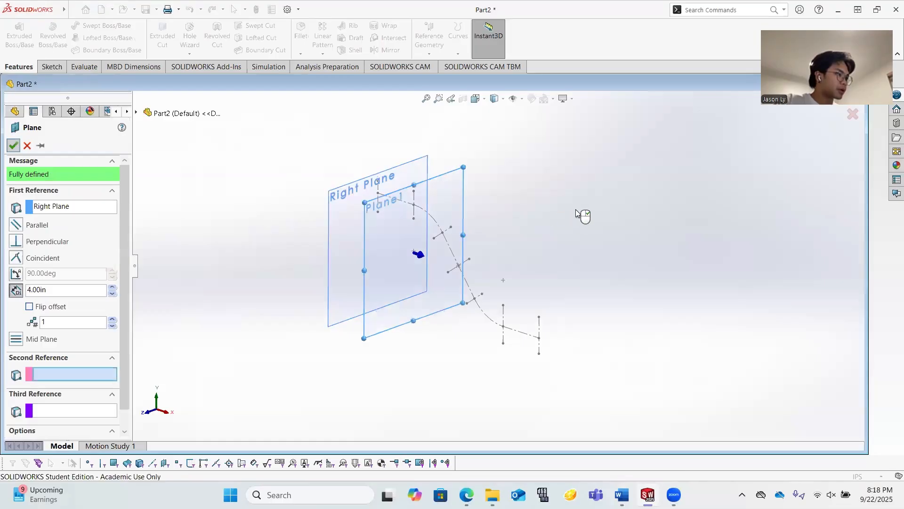
{"action": "right_click", "coordinate": [579, 215]}
Define a new reference plane perpendicular to Plane1 and coincident with the upper slanted centerline.
{"action": "middle_click_drag", "start_coordinate": [463, 236], "coordinate": [436, 229]}
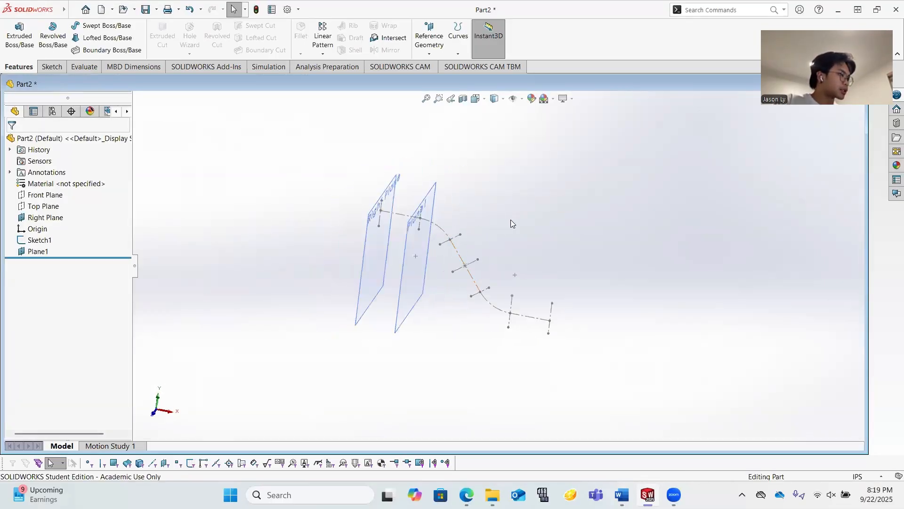
{"action": "scroll", "coordinate": [511, 221], "scroll_direction": "down", "scroll_amount": 2}
{"action": "left_click", "coordinate": [429, 38]}
{"action": "left_click", "coordinate": [441, 65]}
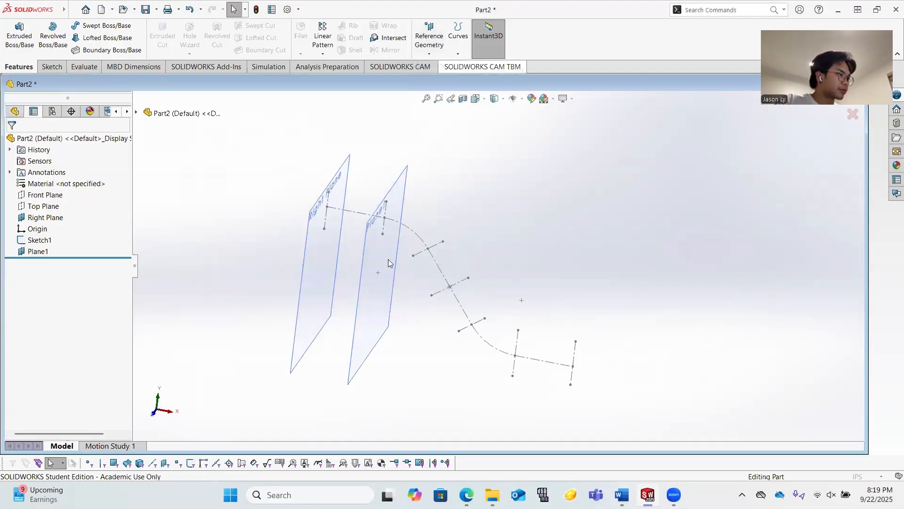
{"action": "left_click", "coordinate": [383, 281]}
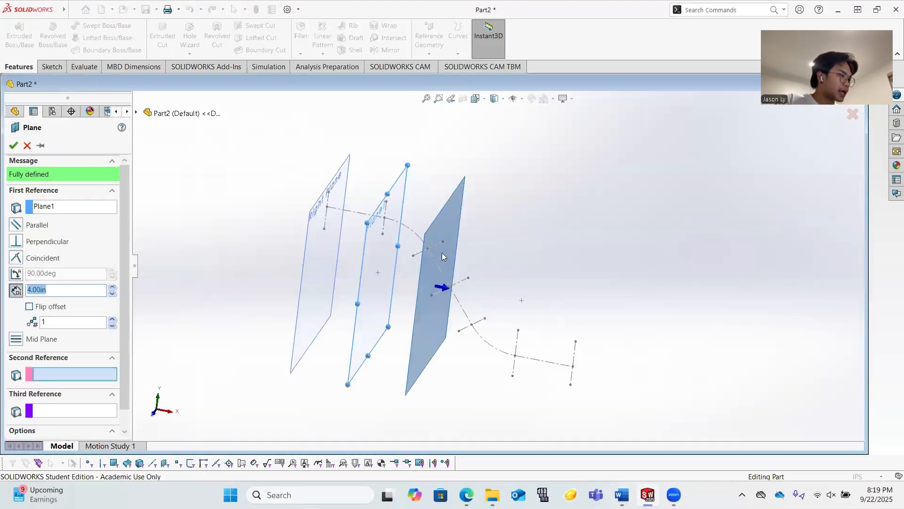
{"action": "left_click", "coordinate": [435, 244]}
{"action": "scroll", "coordinate": [442, 322], "scroll_direction": "down", "scroll_amount": 1}
{"action": "middle_click_drag", "start_coordinate": [438, 320], "coordinate": [389, 281]}
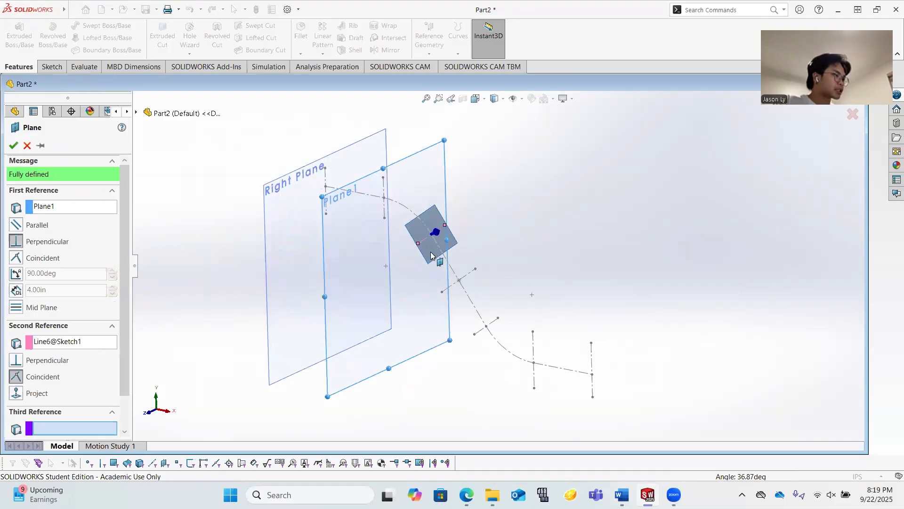
Check the previewed plane's orientation at the upper slanted centerline and accept the plane.
{"action": "scroll", "coordinate": [432, 253], "scroll_direction": "down", "scroll_amount": 3}
{"action": "mouse_move", "coordinate": [441, 256]}
{"action": "middle_mouse_down"}
{"action": "mouse_move", "coordinate": [434, 288]}
{"action": "mouse_move", "coordinate": [426, 262]}
{"action": "mouse_move", "coordinate": [404, 305]}
{"action": "mouse_move", "coordinate": [442, 228]}
{"action": "mouse_move", "coordinate": [527, 274]}
{"action": "middle_mouse_up"}
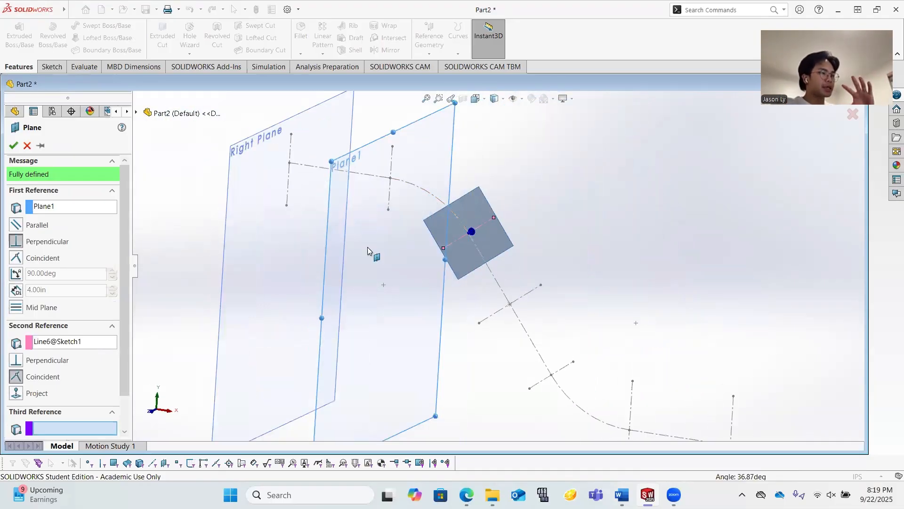
{"action": "middle_click_drag", "start_coordinate": [481, 244], "coordinate": [490, 234]}
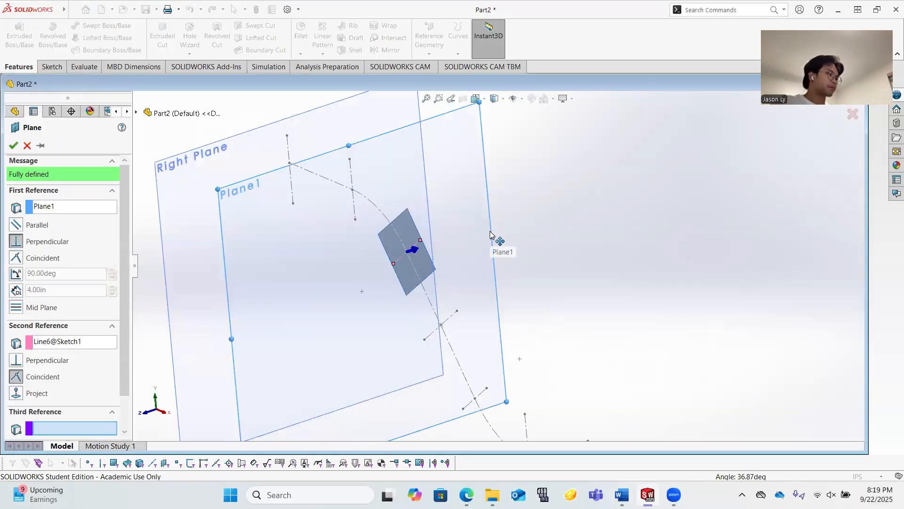
{"action": "key", "text": "z"}
{"action": "scroll", "coordinate": [100, 324], "scroll_direction": "down", "scroll_amount": 2}
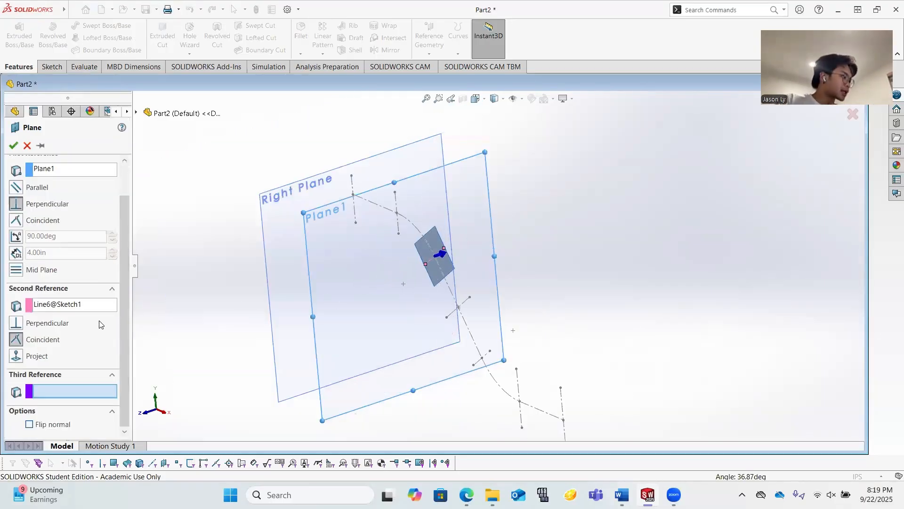
{"action": "middle_click_drag", "start_coordinate": [443, 289], "coordinate": [445, 283]}
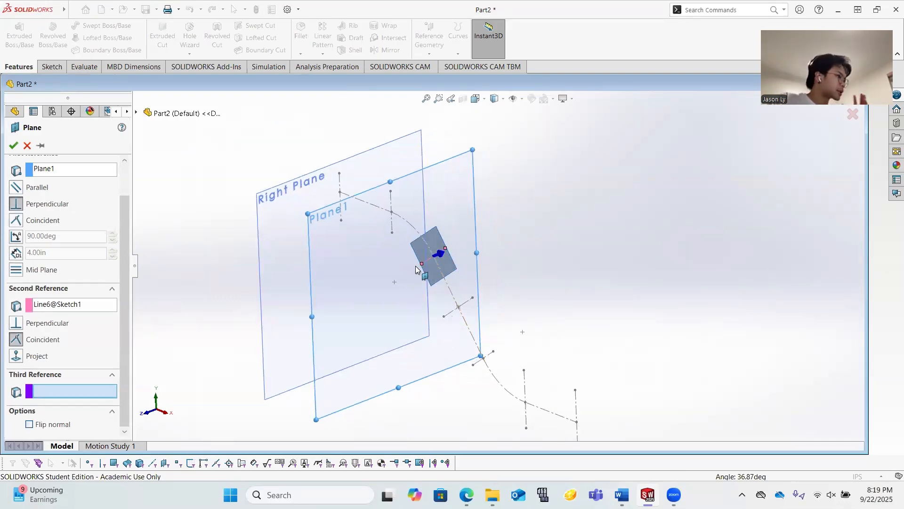
{"action": "scroll", "coordinate": [475, 264], "scroll_direction": "down", "scroll_amount": 1}
{"action": "scroll", "coordinate": [494, 313], "scroll_direction": "down", "scroll_amount": 2}
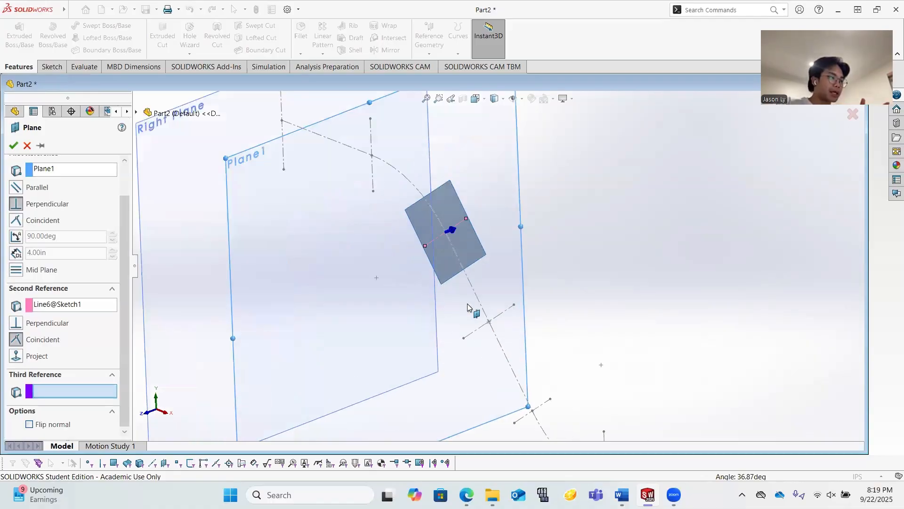
{"action": "mouse_move", "coordinate": [467, 294]}
{"action": "middle_mouse_down"}
{"action": "mouse_move", "coordinate": [454, 287]}
{"action": "mouse_move", "coordinate": [503, 263]}
{"action": "mouse_move", "coordinate": [515, 234]}
{"action": "mouse_move", "coordinate": [505, 241]}
{"action": "middle_mouse_up"}
{"action": "scroll", "coordinate": [486, 255], "scroll_direction": "up", "scroll_amount": 3}
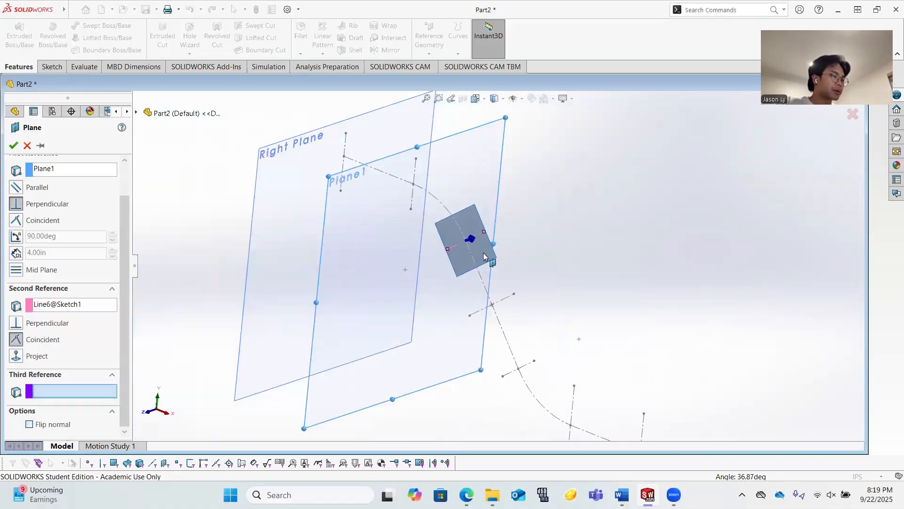
{"action": "mouse_move", "coordinate": [441, 251]}
{"action": "middle_mouse_down"}
{"action": "mouse_move", "coordinate": [455, 243]}
{"action": "mouse_move", "coordinate": [426, 247]}
{"action": "middle_mouse_up"}
{"action": "scroll", "coordinate": [479, 260], "scroll_direction": "down", "scroll_amount": 3}
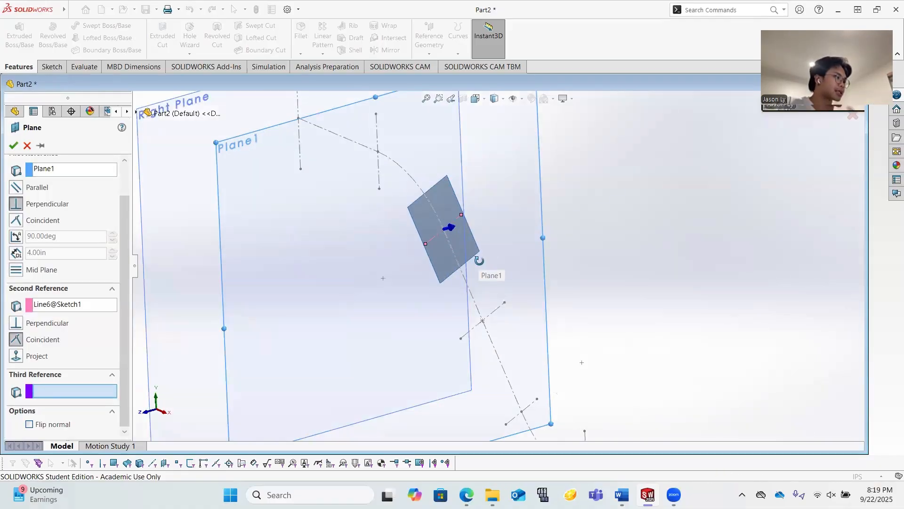
{"action": "middle_click_drag", "start_coordinate": [384, 227], "coordinate": [400, 230]}
{"action": "scroll", "coordinate": [400, 230], "scroll_direction": "up", "scroll_amount": 3}
{"action": "left_click", "coordinate": [13, 147]}
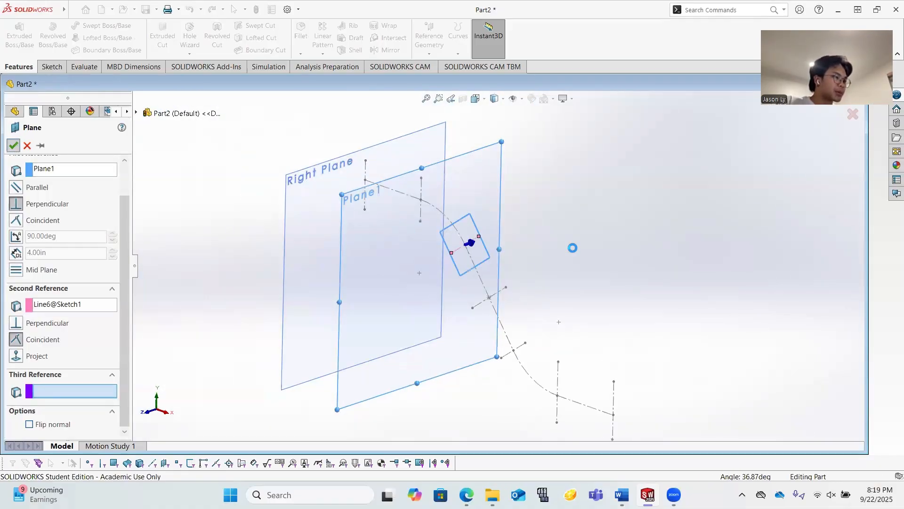
Create a reference plane perpendicular to Plane2 and coincident with the upper slanted centerline.
{"action": "left_click", "coordinate": [430, 46]}
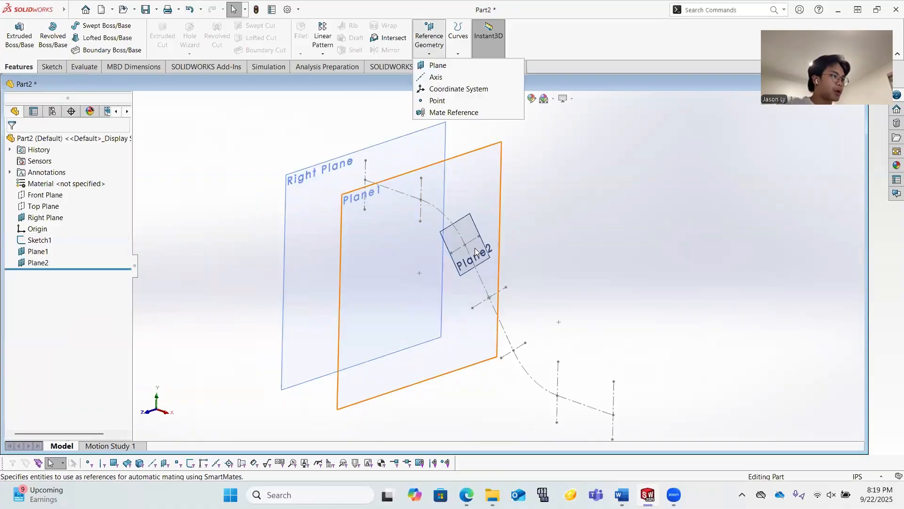
{"action": "left_click", "coordinate": [436, 64]}
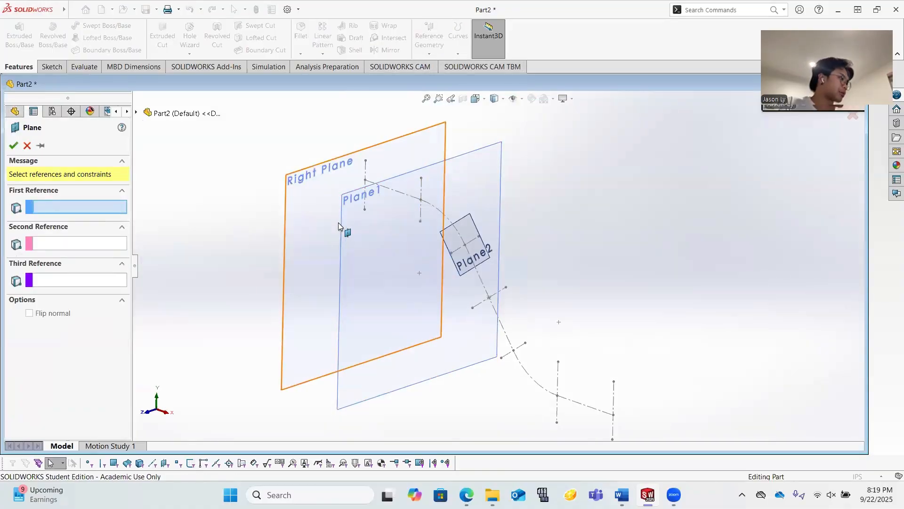
{"action": "middle_click_drag", "start_coordinate": [468, 246], "coordinate": [506, 237]}
{"action": "left_click", "coordinate": [474, 228]}
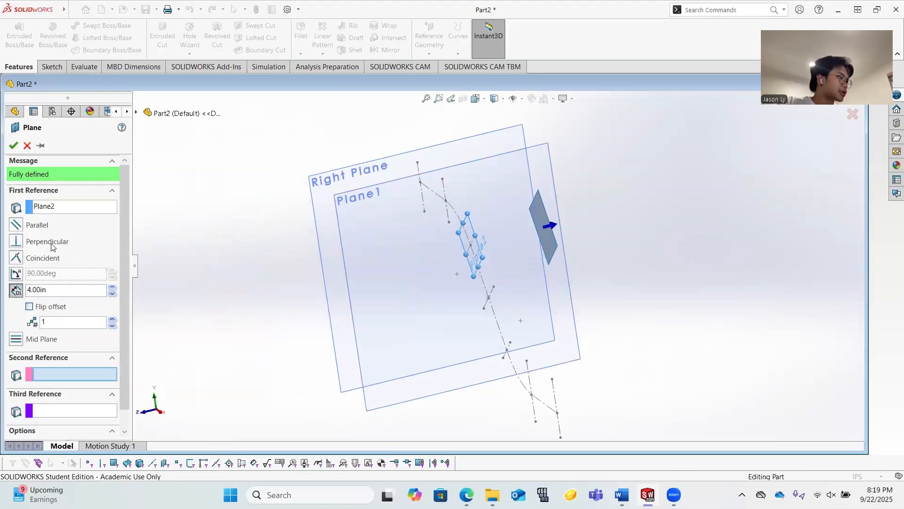
{"action": "middle_click_drag", "start_coordinate": [513, 263], "coordinate": [584, 249]}
{"action": "middle_click_drag", "start_coordinate": [385, 210], "coordinate": [372, 208]}
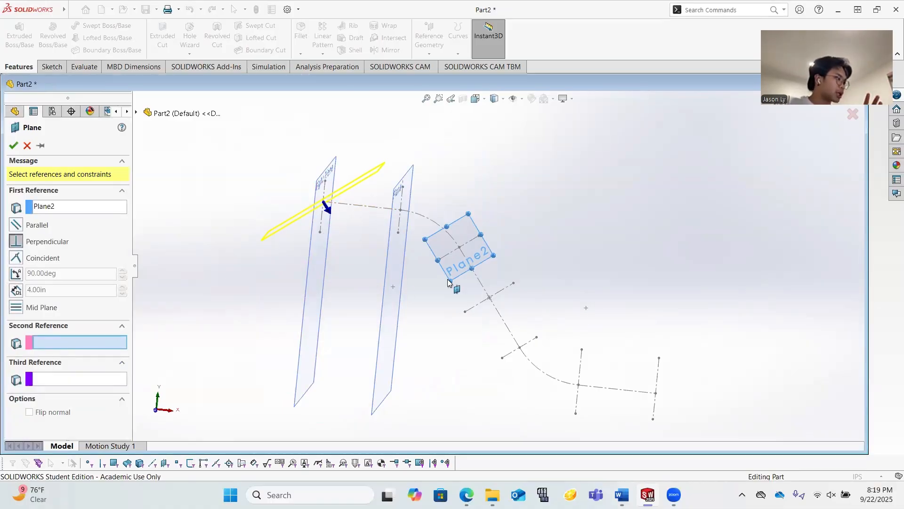
{"action": "left_click", "coordinate": [464, 250]}
{"action": "middle_click_drag", "start_coordinate": [540, 228], "coordinate": [495, 233]}
{"action": "scroll", "coordinate": [470, 235], "scroll_direction": "down", "scroll_amount": 4}
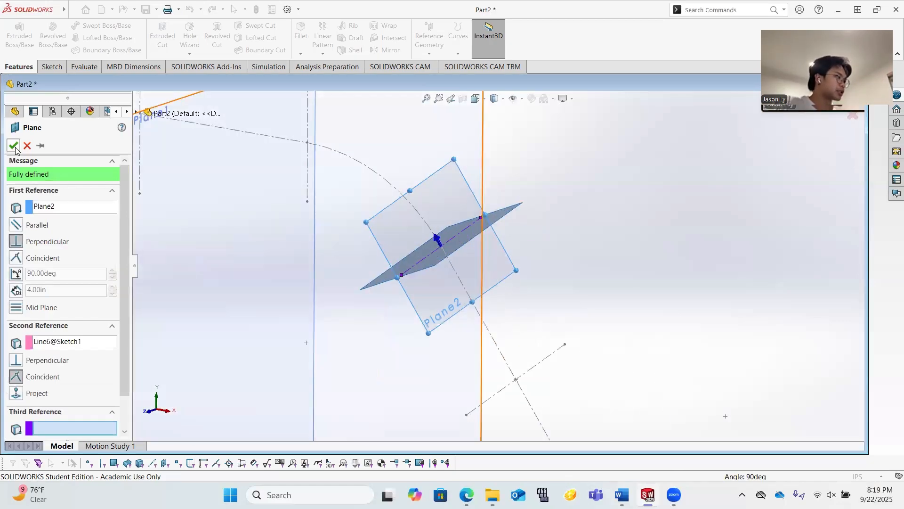
{"action": "left_click", "coordinate": [15, 147]}
Hide Plane2, the helper plane at the upper slanted centerline.
{"action": "mouse_move", "coordinate": [561, 260]}
{"action": "middle_mouse_down"}
{"action": "mouse_move", "coordinate": [521, 271]}
{"action": "mouse_move", "coordinate": [554, 290]}
{"action": "mouse_move", "coordinate": [567, 285]}
{"action": "mouse_move", "coordinate": [557, 272]}
{"action": "middle_mouse_up"}
{"action": "right_click", "coordinate": [498, 265]}
{"action": "left_click", "coordinate": [545, 259]}
Begin a new reference plane offset from Plane3 and flip its offset down along the slanted centerline.
{"action": "scroll", "coordinate": [554, 290], "scroll_direction": "up", "scroll_amount": 4}
{"action": "left_click", "coordinate": [429, 41]}
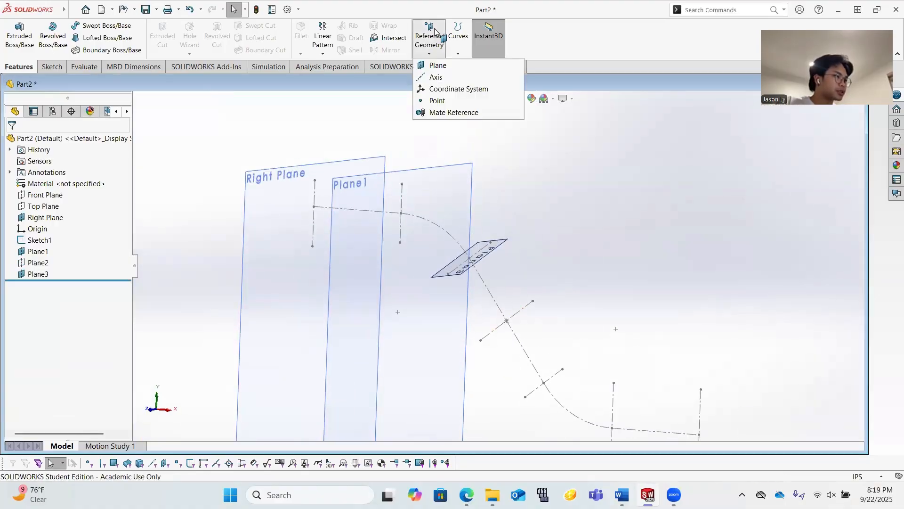
{"action": "left_click", "coordinate": [439, 67]}
{"action": "middle_click_drag", "start_coordinate": [505, 262], "coordinate": [555, 229]}
{"action": "left_click", "coordinate": [496, 256]}
{"action": "middle_click_drag", "start_coordinate": [567, 309], "coordinate": [441, 320]}
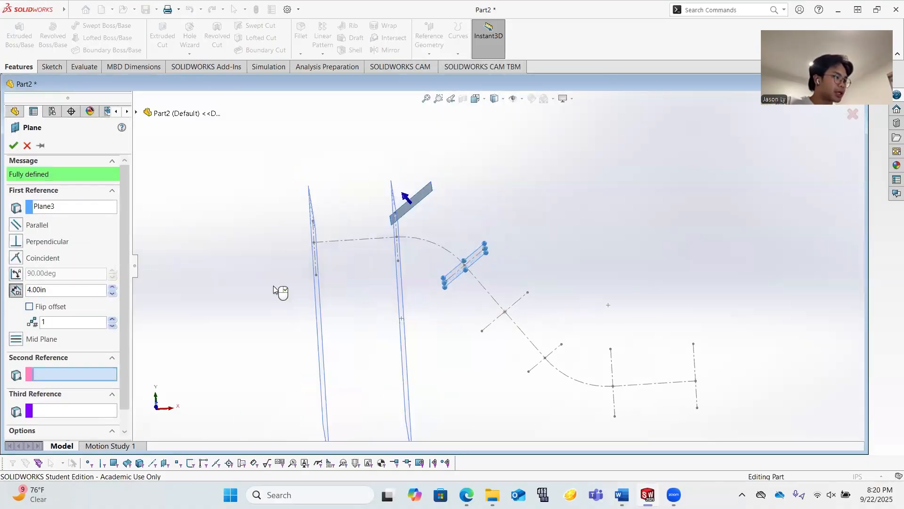
{"action": "left_click", "coordinate": [29, 306]}
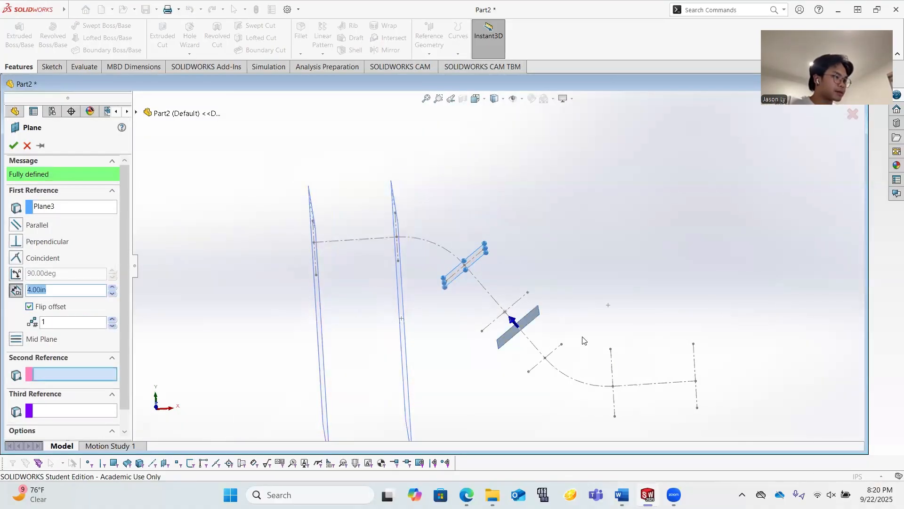
{"action": "middle_click_drag", "start_coordinate": [563, 294], "coordinate": [505, 270]}
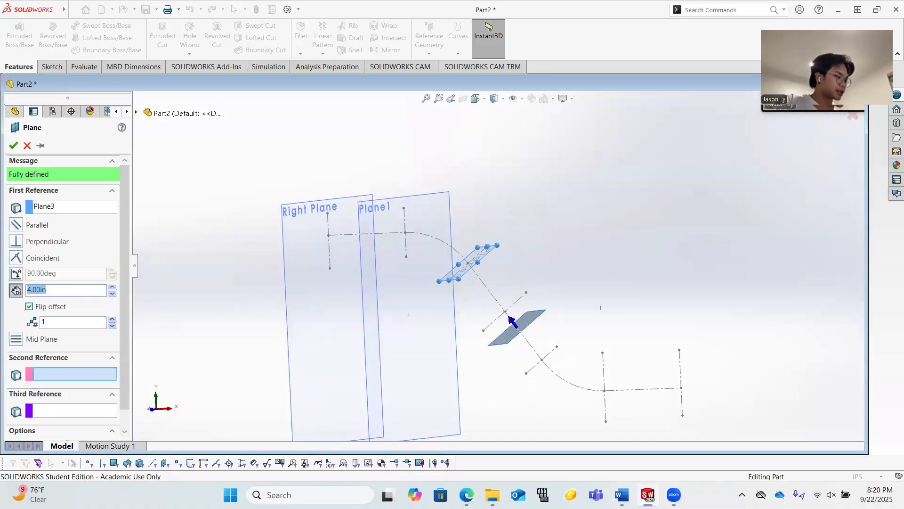
Set the offset from Plane3 to 3 in with two plane instances and accept the planes.
{"action": "type", "text": "3"}
{"action": "key", "text": "Return"}
{"action": "mouse_move", "coordinate": [501, 349]}
{"action": "middle_mouse_down"}
{"action": "mouse_move", "coordinate": [529, 335]}
{"action": "mouse_move", "coordinate": [514, 291]}
{"action": "middle_mouse_up"}
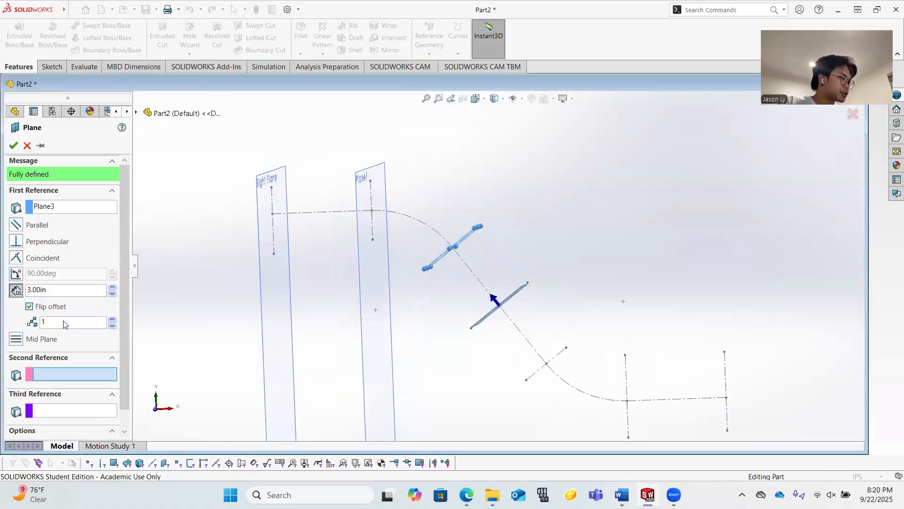
{"action": "left_click", "coordinate": [112, 320]}
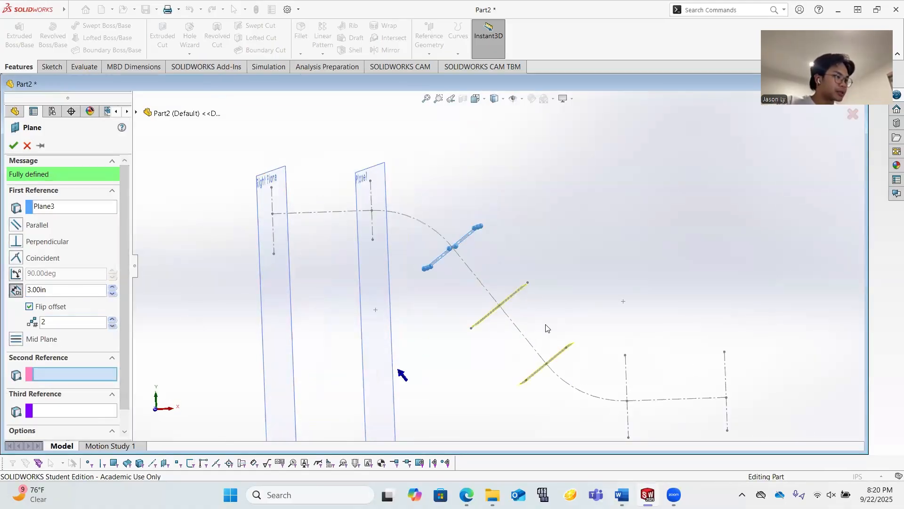
{"action": "left_click", "coordinate": [13, 146]}
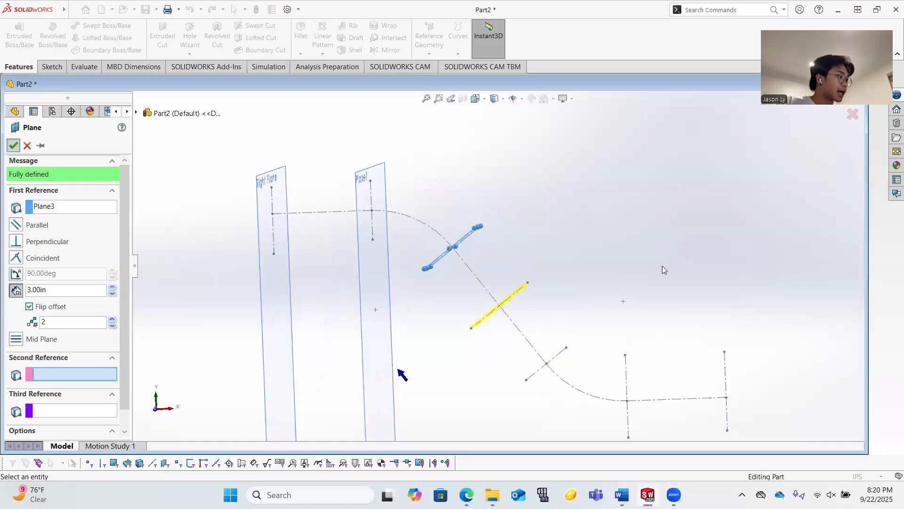
Create a reference plane offset 10 in from Plane1, at the start of the lower horizontal centerline.
{"action": "key", "text": "z"}
{"action": "middle_click_drag", "start_coordinate": [613, 312], "coordinate": [527, 231]}
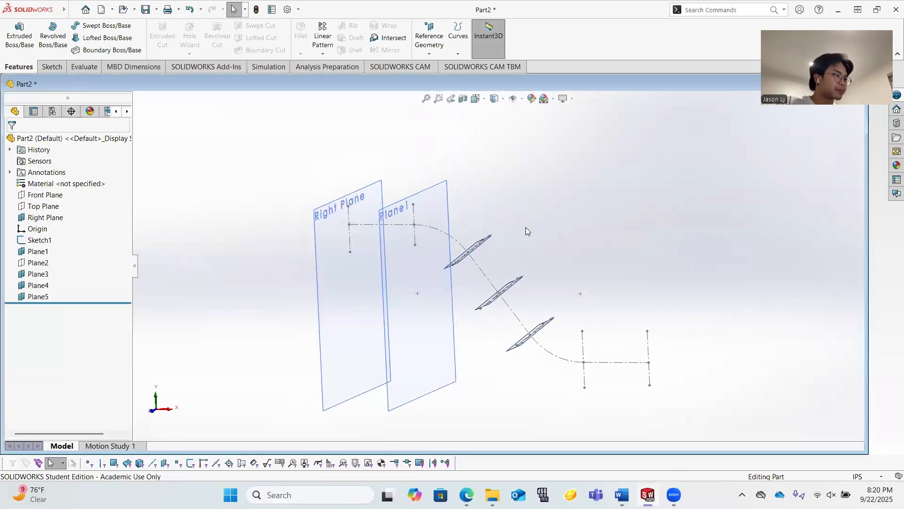
{"action": "left_click", "coordinate": [429, 52]}
{"action": "left_click", "coordinate": [440, 64]}
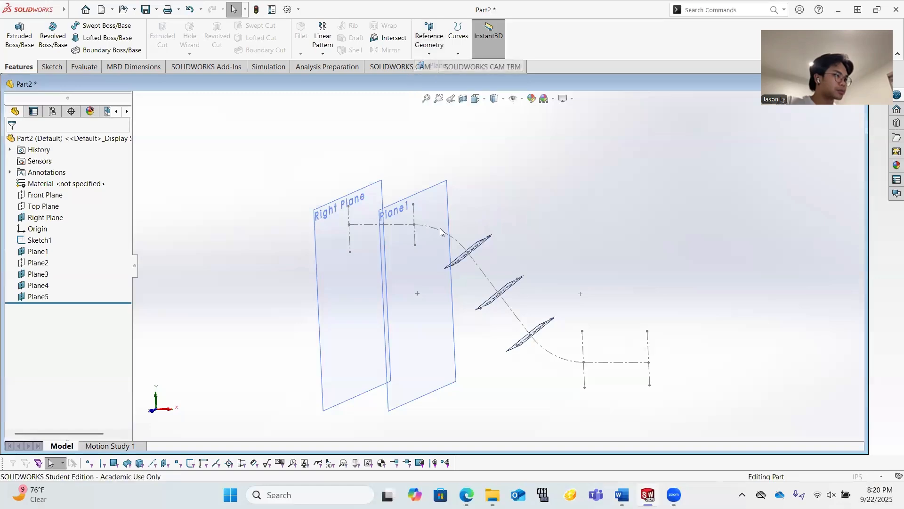
{"action": "left_click", "coordinate": [438, 208]}
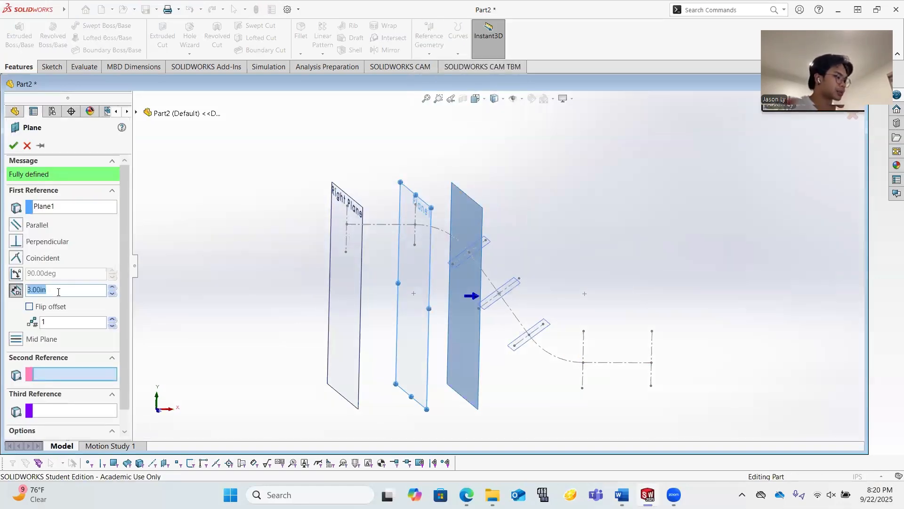
{"action": "middle_click_drag", "start_coordinate": [561, 320], "coordinate": [537, 327]}
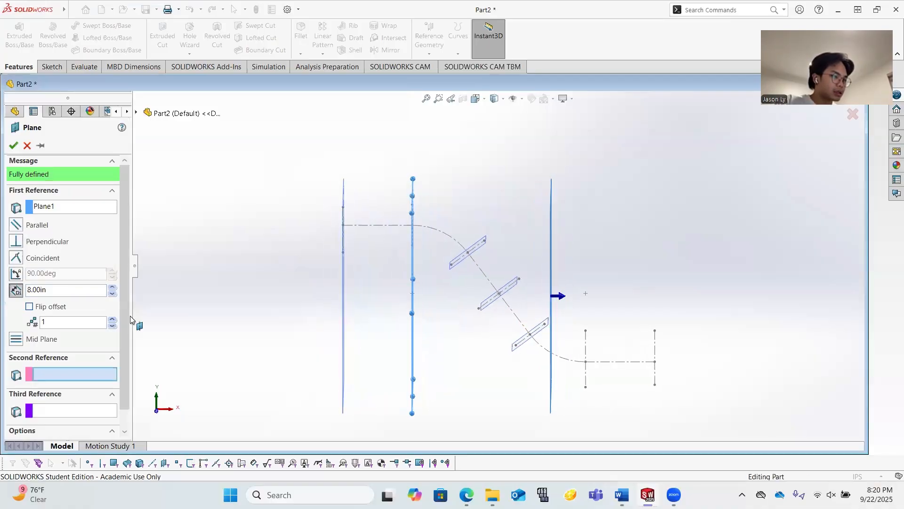
{"action": "left_click", "coordinate": [113, 287]}
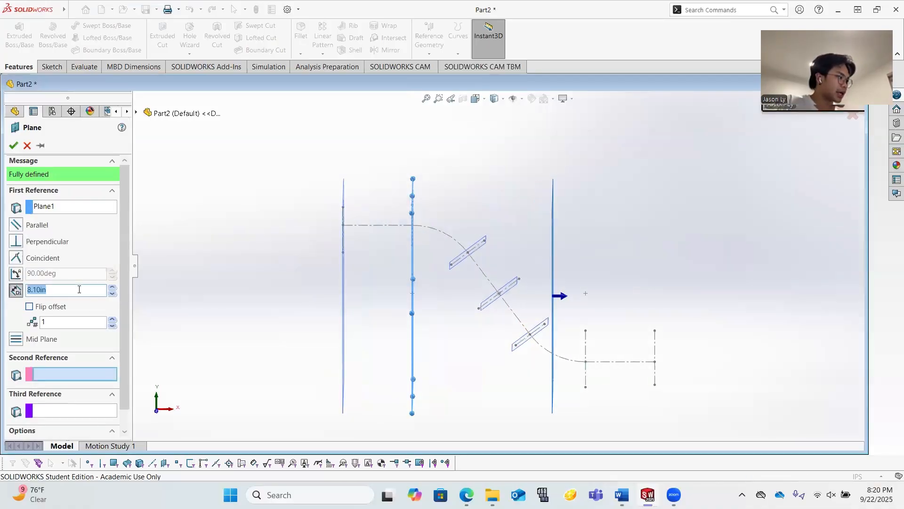
{"action": "key", "text": "Return"}
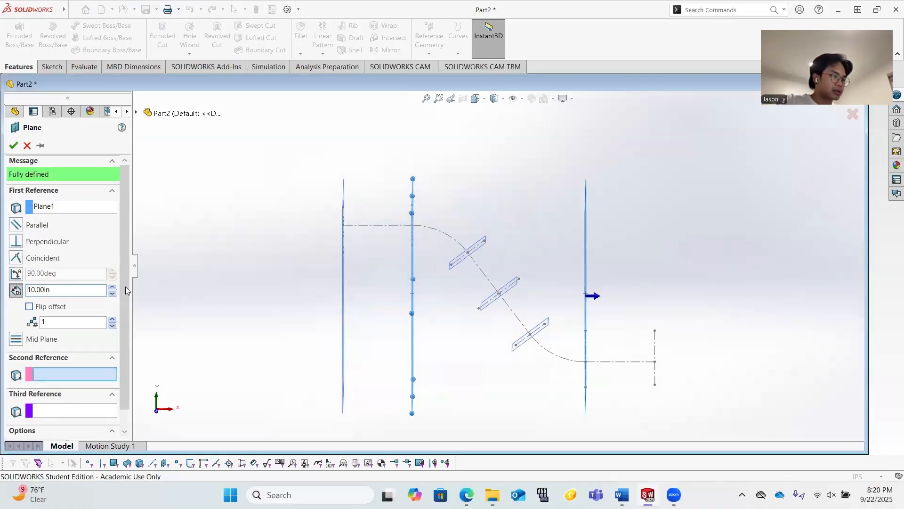
{"action": "left_click", "coordinate": [17, 145]}
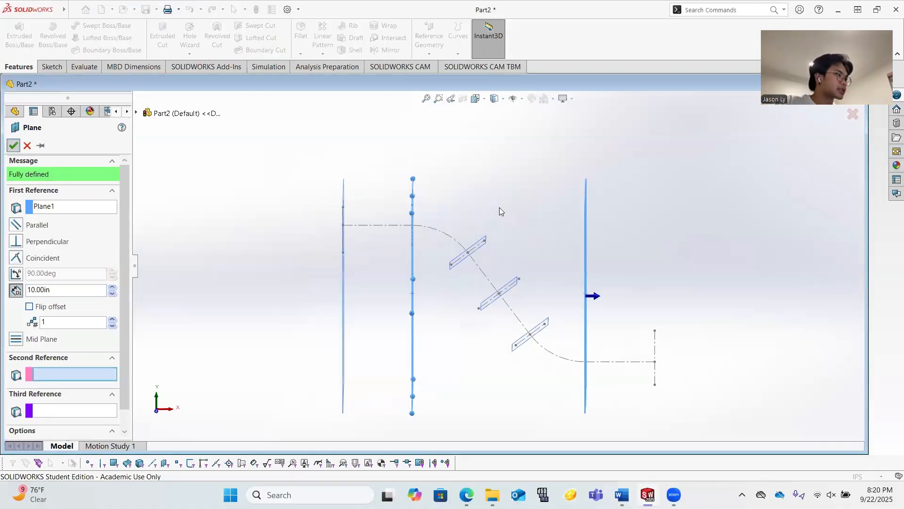
Create a reference plane offset 4 in from Plane6, at the far end of the lower horizontal centerline.
{"action": "left_click", "coordinate": [697, 282]}
{"action": "middle_click_drag", "start_coordinate": [697, 283], "coordinate": [670, 342]}
{"action": "scroll", "coordinate": [663, 365], "scroll_direction": "down", "scroll_amount": 2}
{"action": "left_click", "coordinate": [429, 40]}
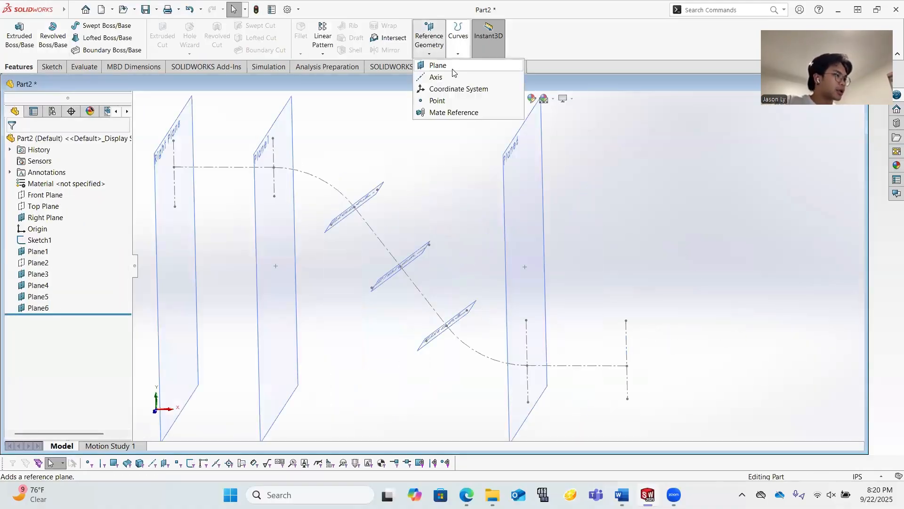
{"action": "left_click", "coordinate": [436, 65]}
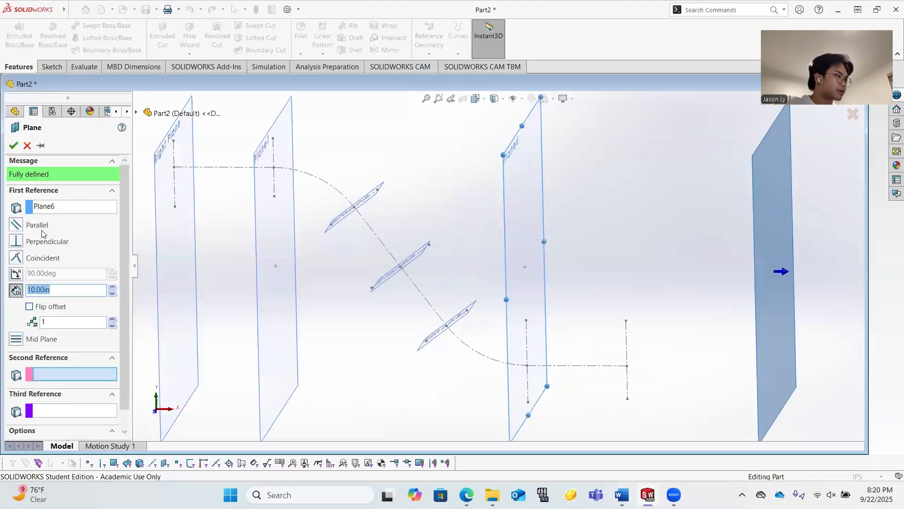
{"action": "key", "text": "Return"}
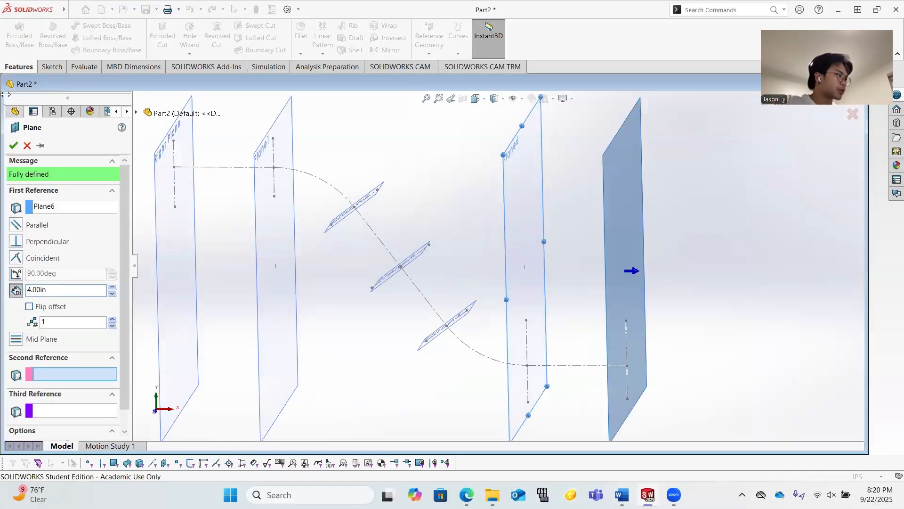
{"action": "key", "text": "Return"}
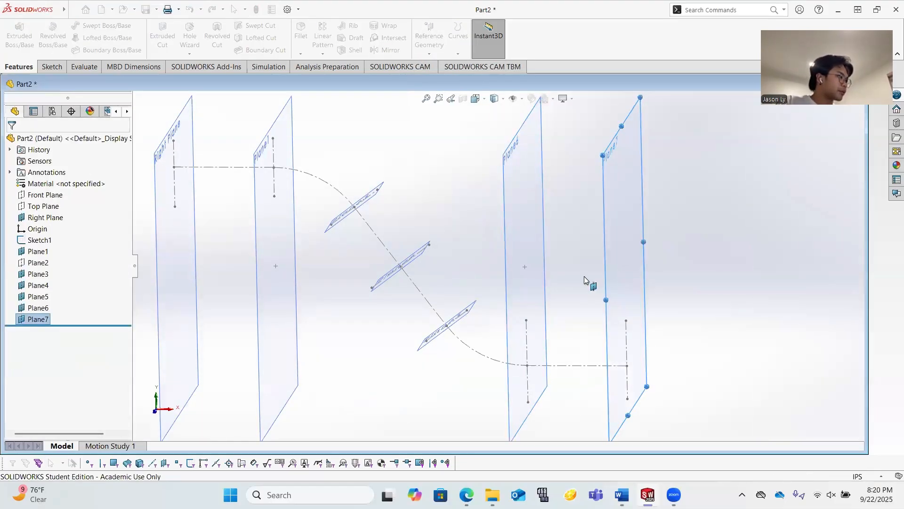
Examine from several angles how the reference planes line up with the cross-section lines along the path.
{"action": "scroll", "coordinate": [527, 276], "scroll_direction": "up", "scroll_amount": 3}
{"action": "mouse_move", "coordinate": [525, 276]}
{"action": "middle_mouse_down"}
{"action": "mouse_move", "coordinate": [535, 279]}
{"action": "mouse_move", "coordinate": [511, 282]}
{"action": "middle_mouse_up"}
{"action": "left_click", "coordinate": [231, 263]}
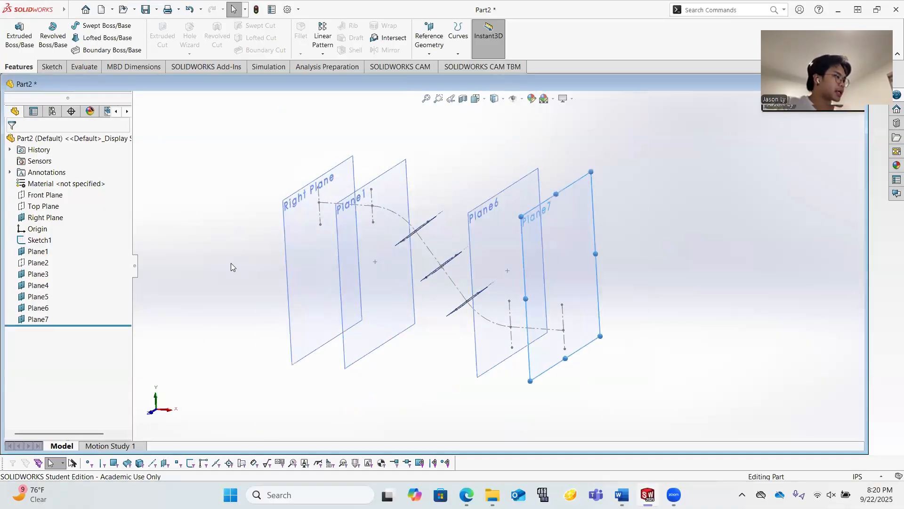
{"action": "middle_click_drag", "start_coordinate": [315, 261], "coordinate": [371, 252]}
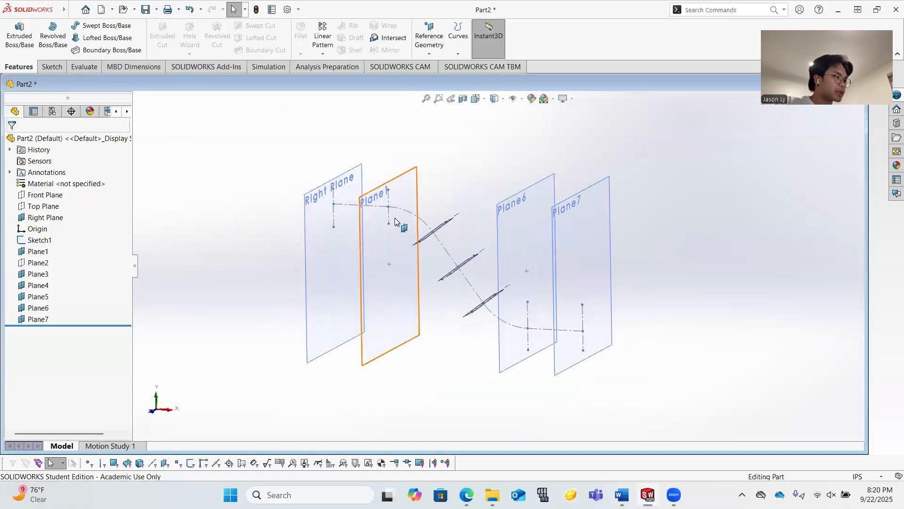
{"action": "scroll", "coordinate": [514, 257], "scroll_direction": "down", "scroll_amount": 4}
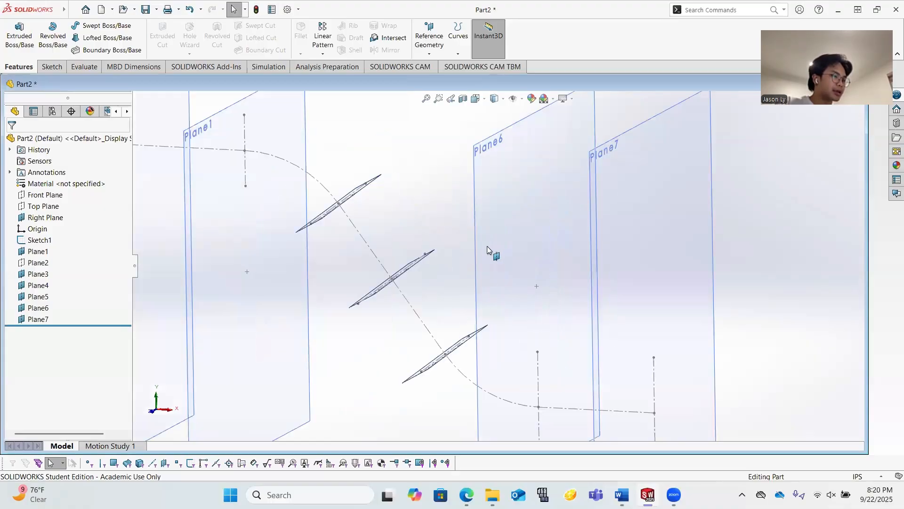
{"action": "scroll", "coordinate": [487, 246], "scroll_direction": "up", "scroll_amount": 4}
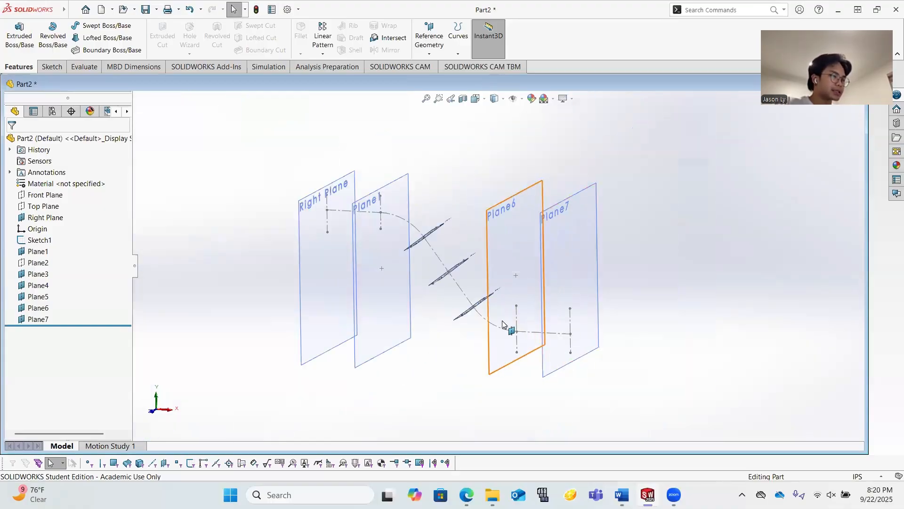
{"action": "scroll", "coordinate": [514, 330], "scroll_direction": "down", "scroll_amount": 2}
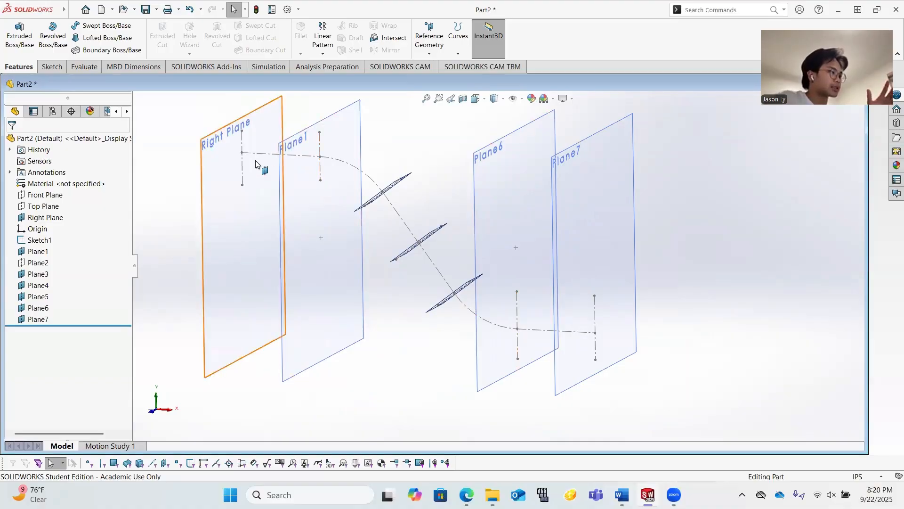
{"action": "middle_click_drag", "start_coordinate": [430, 249], "coordinate": [393, 237]}
{"action": "scroll", "coordinate": [450, 253], "scroll_direction": "down", "scroll_amount": 2}
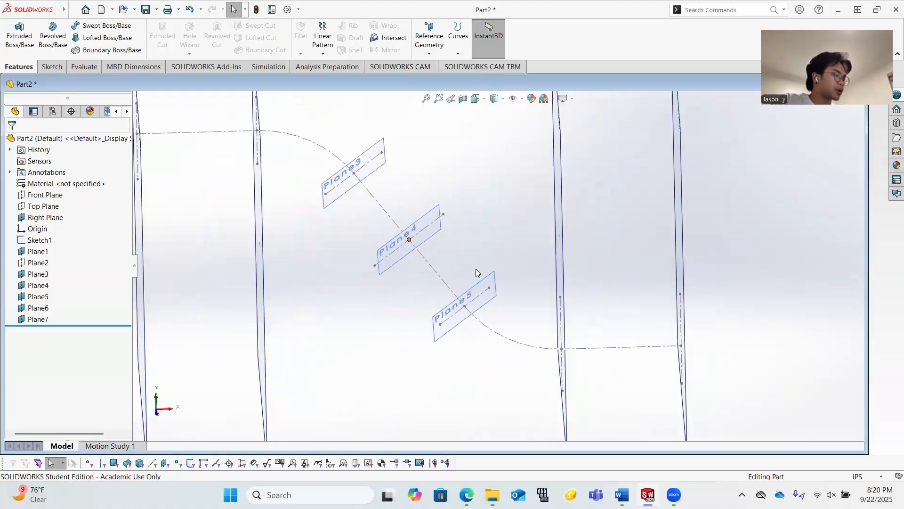
{"action": "middle_click_drag", "start_coordinate": [479, 273], "coordinate": [414, 231]}
{"action": "scroll", "coordinate": [428, 272], "scroll_direction": "up", "scroll_amount": 4}
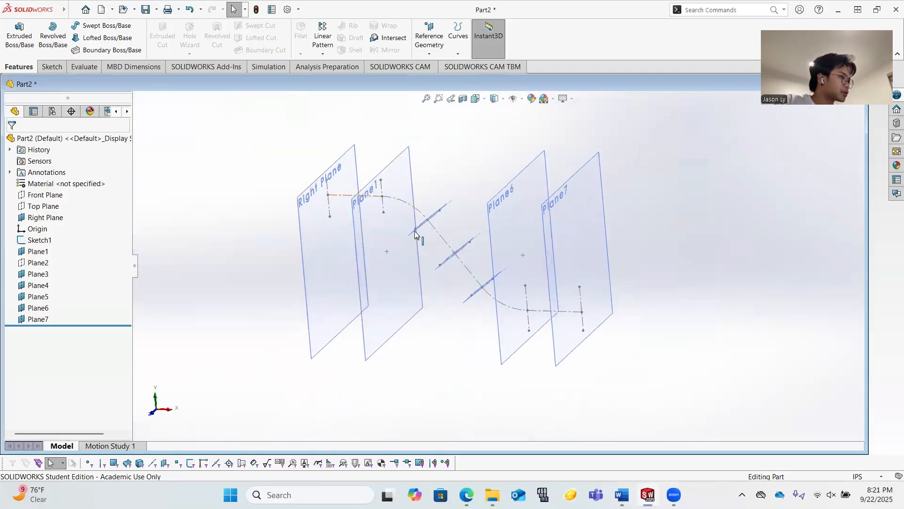
Hide Plane1, Plane3, Plane4 and Plane6 together.
{"action": "left_click", "coordinate": [413, 186]}
{"action": "middle_click_drag", "start_coordinate": [463, 228], "coordinate": [450, 215]}
{"action": "left_click", "coordinate": [438, 219], "text": "ctrl"}
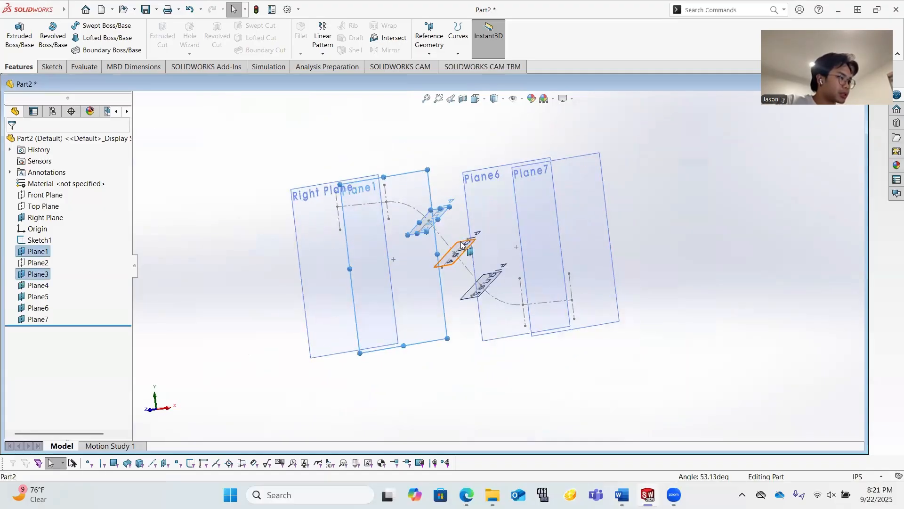
{"action": "left_click", "coordinate": [455, 251], "text": "ctrl"}
{"action": "left_click", "coordinate": [494, 236], "text": "ctrl"}
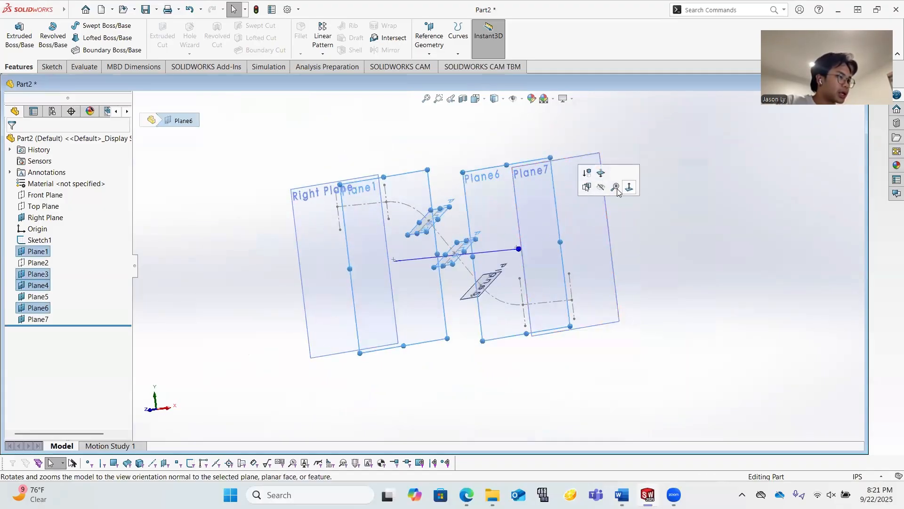
{"action": "left_click", "coordinate": [601, 187]}
Hide Plane7 and Plane5 so that only the Right Plane stays displayed.
{"action": "left_click", "coordinate": [565, 213]}
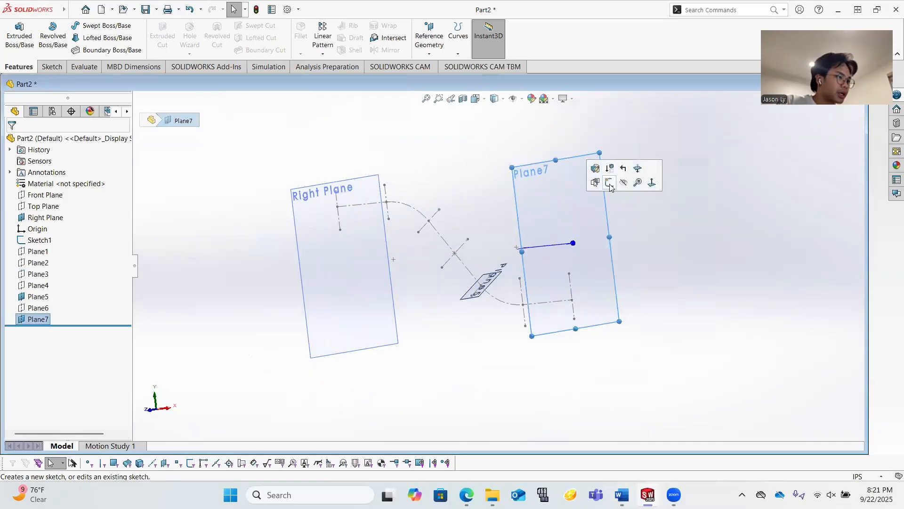
{"action": "left_click", "coordinate": [615, 188]}
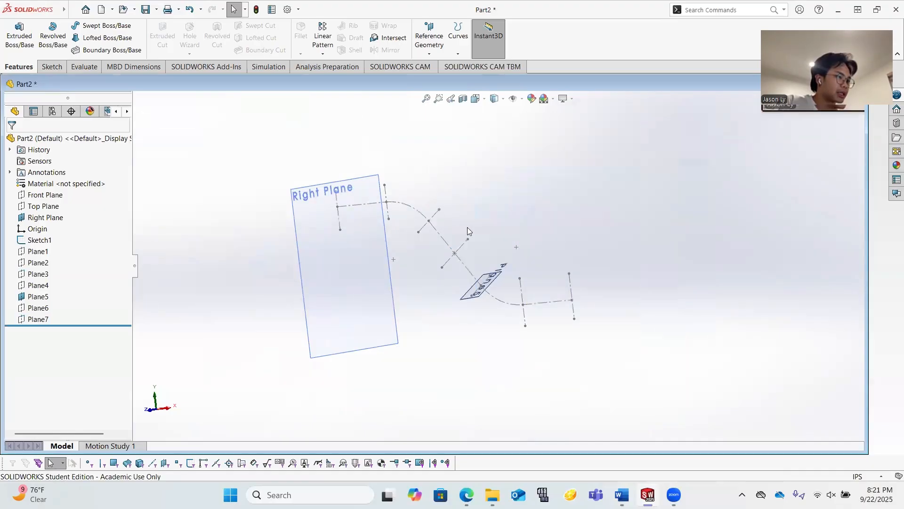
{"action": "left_click", "coordinate": [500, 281]}
{"action": "left_click", "coordinate": [569, 260]}
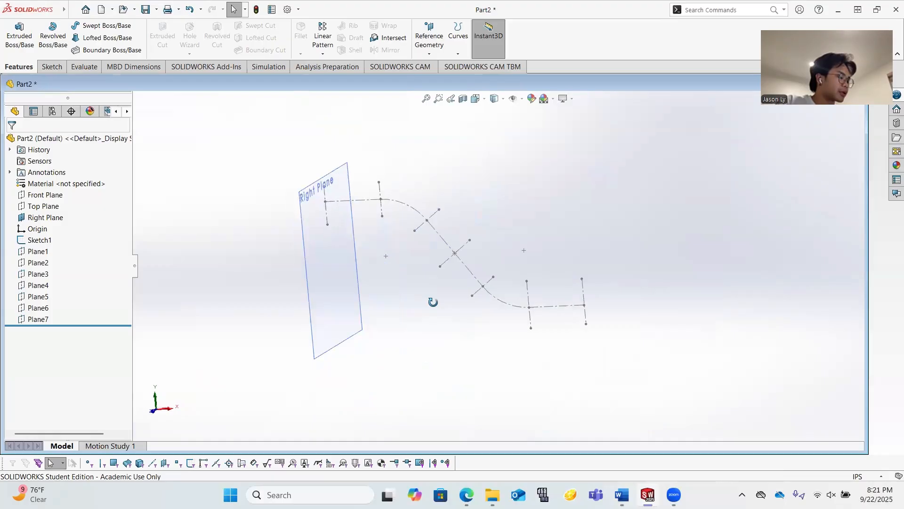
Start a sketch on the Right Plane and draw a circle of about 2.31 in radius centered on the origin.
{"action": "right_click", "coordinate": [347, 270]}
{"action": "left_click", "coordinate": [382, 260]}
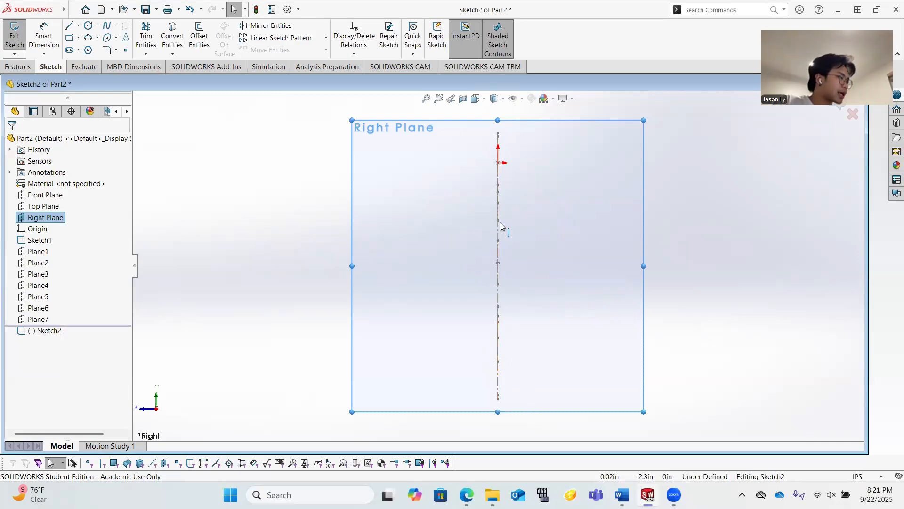
{"action": "mouse_move", "coordinate": [422, 293]}
{"action": "middle_mouse_down"}
{"action": "mouse_move", "coordinate": [444, 287]}
{"action": "mouse_move", "coordinate": [439, 302]}
{"action": "middle_mouse_up"}
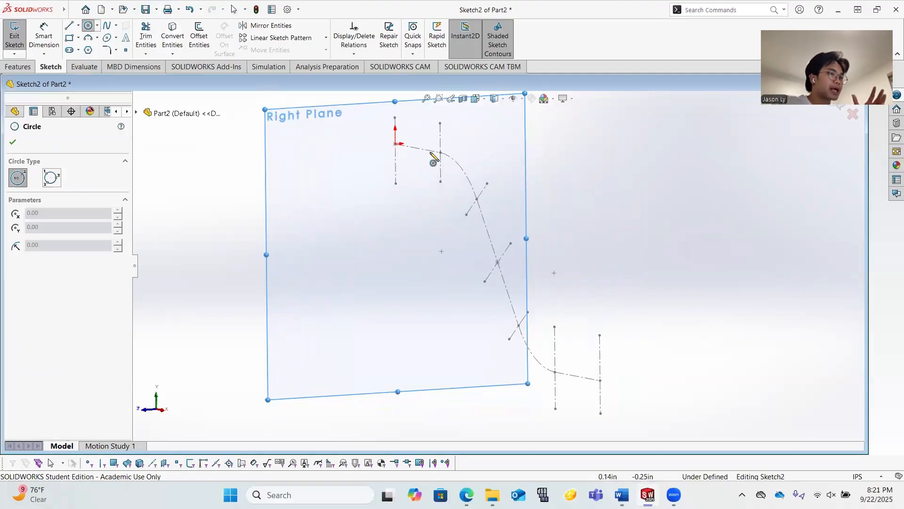
{"action": "left_click", "coordinate": [396, 144]}
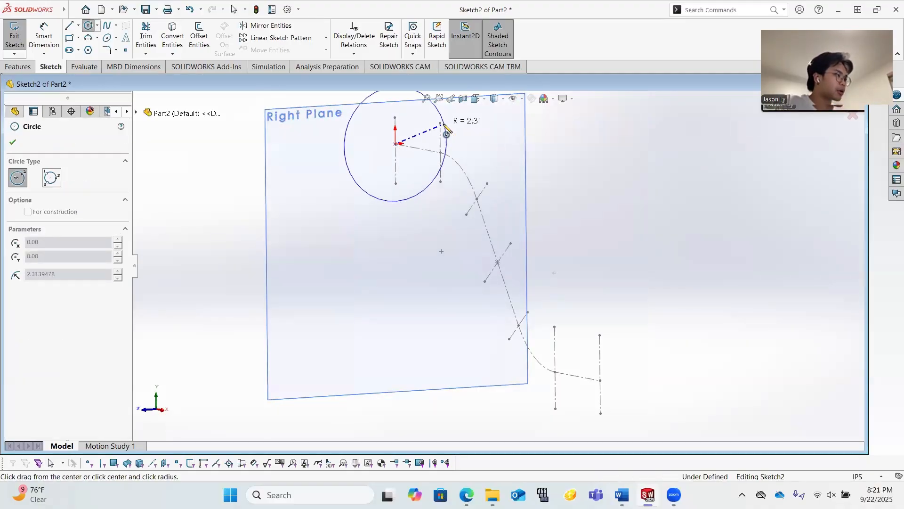
{"action": "left_click", "coordinate": [443, 125]}
Dimension the circle on the Right Plane to a 3 in diameter and finish the sketch.
{"action": "scroll", "coordinate": [442, 142], "scroll_direction": "up", "scroll_amount": 4}
{"action": "scroll", "coordinate": [434, 165], "scroll_direction": "down", "scroll_amount": 3}
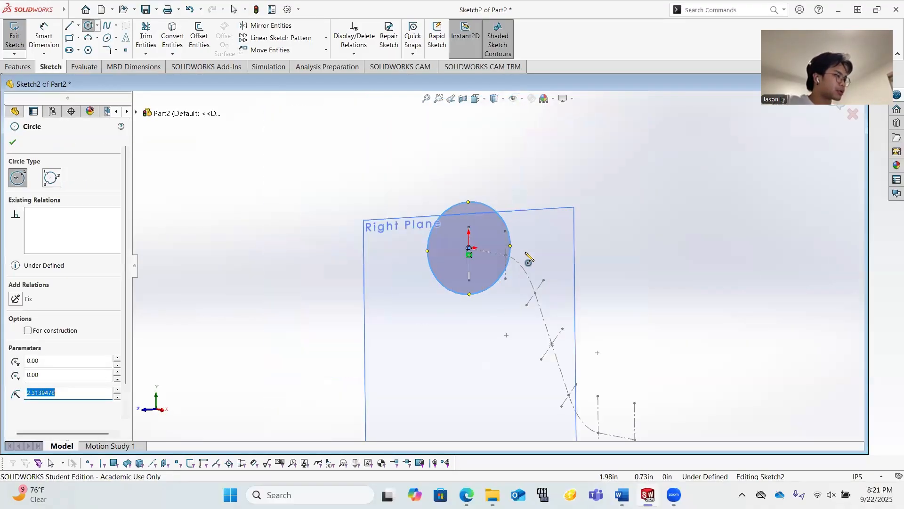
{"action": "left_click", "coordinate": [44, 36]}
{"action": "left_click", "coordinate": [417, 223]}
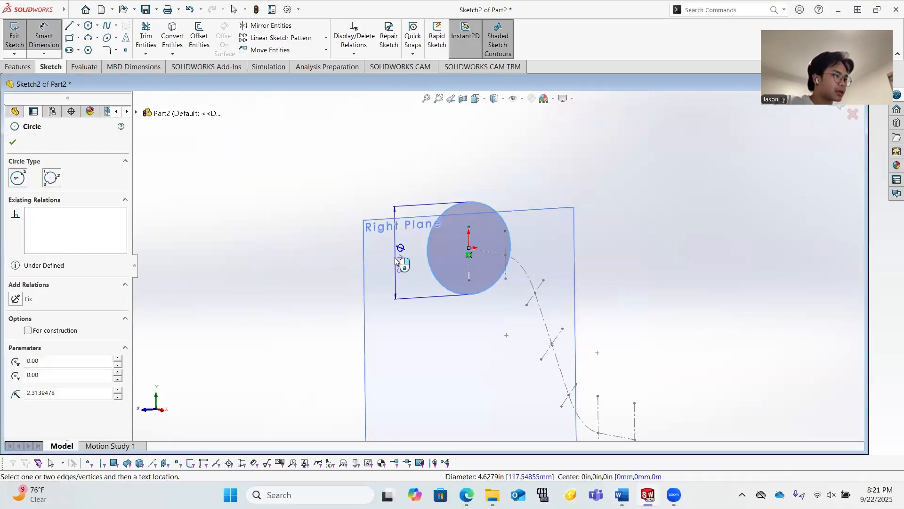
{"action": "left_click", "coordinate": [391, 259]}
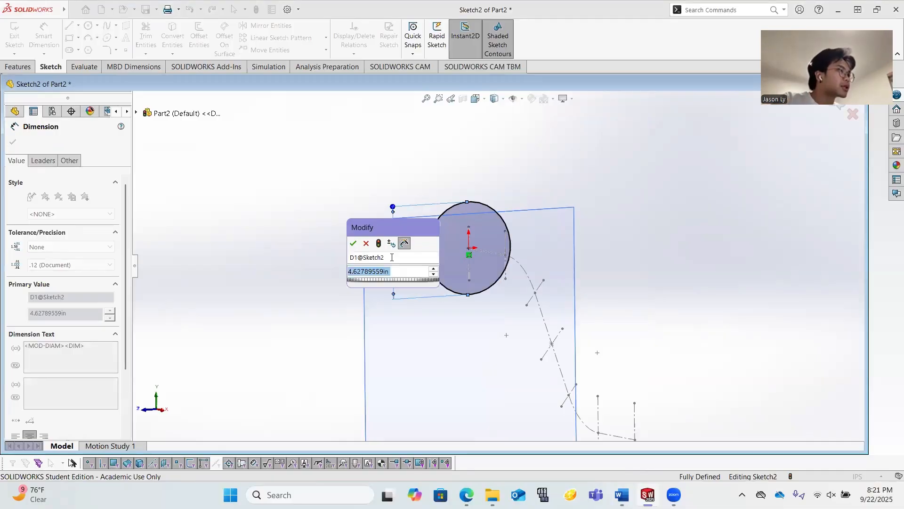
{"action": "type", "text": "3"}
{"action": "key", "text": "Return"}
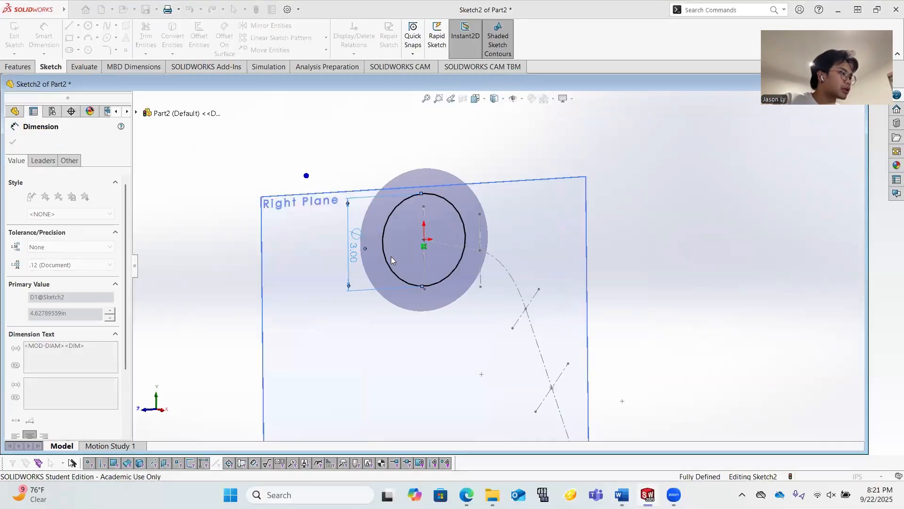
{"action": "middle_click_drag", "start_coordinate": [468, 287], "coordinate": [218, 167]}
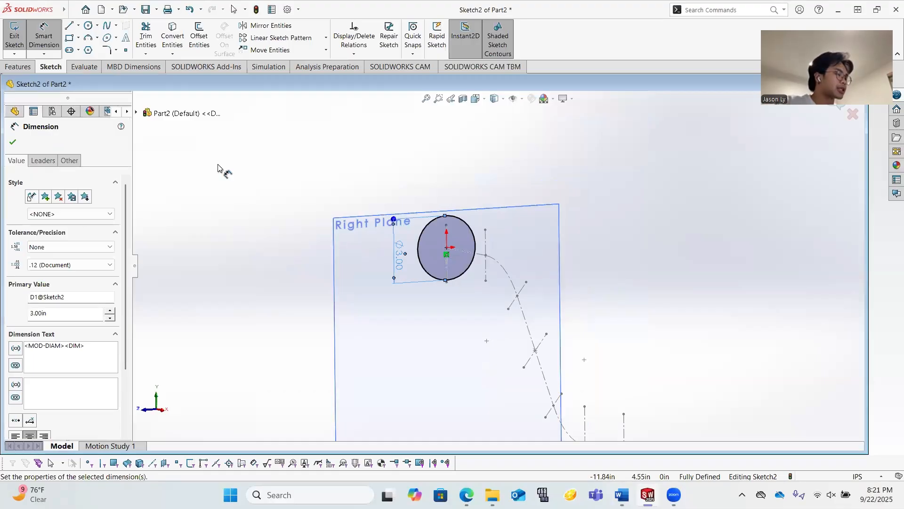
{"action": "left_click", "coordinate": [13, 146]}
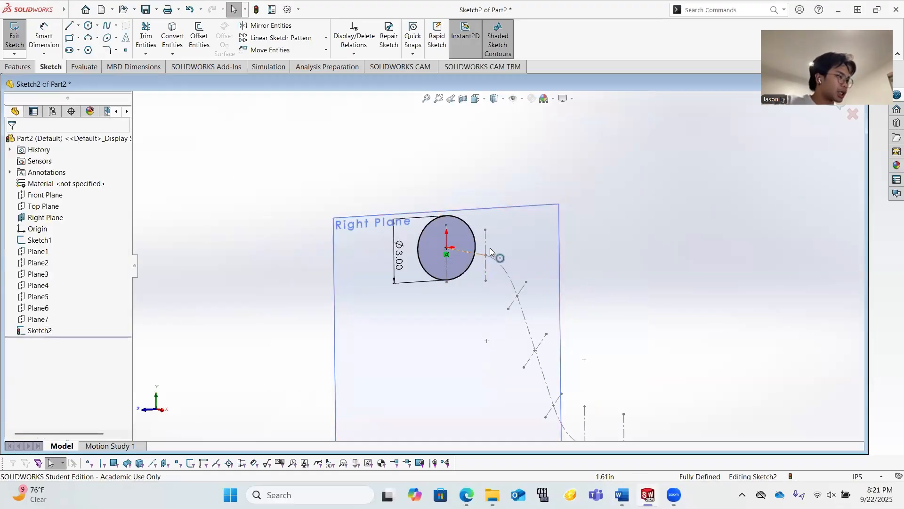
{"action": "left_click", "coordinate": [15, 34]}
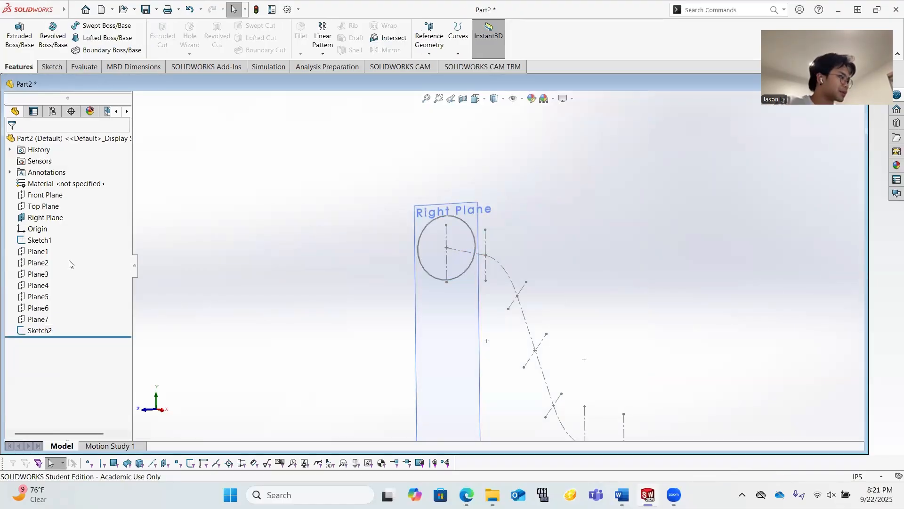
Sketch on Plane1, convert the 3 in circle into it with Convert Entities, and finish the sketch.
{"action": "right_click", "coordinate": [40, 253]}
{"action": "left_click", "coordinate": [51, 230]}
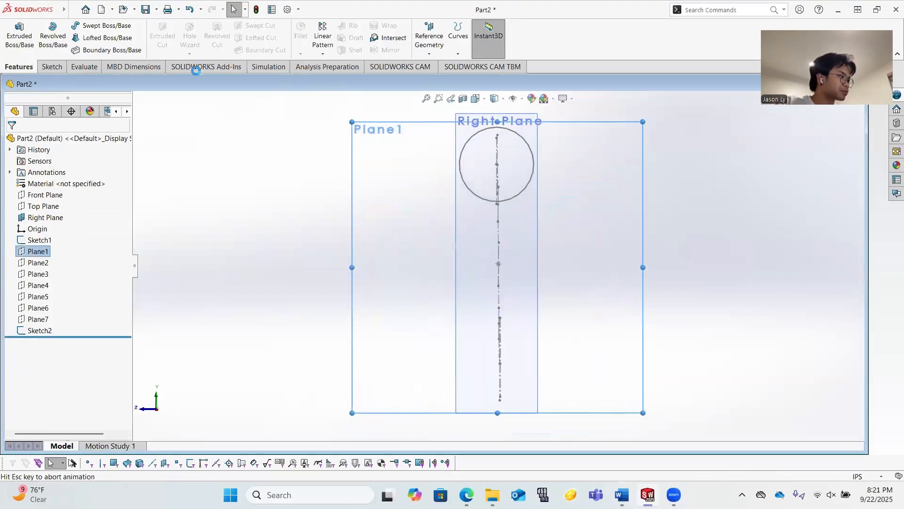
{"action": "left_click", "coordinate": [173, 32]}
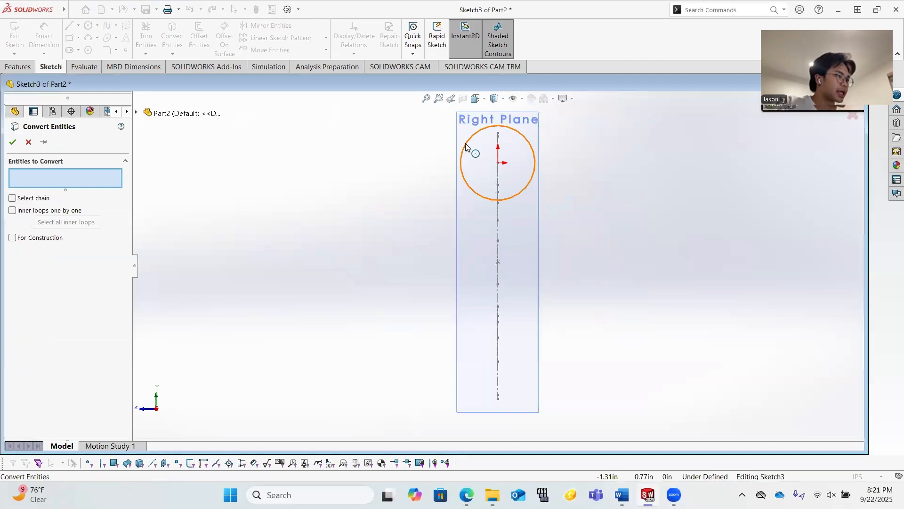
{"action": "left_click", "coordinate": [465, 143]}
{"action": "left_click", "coordinate": [14, 142]}
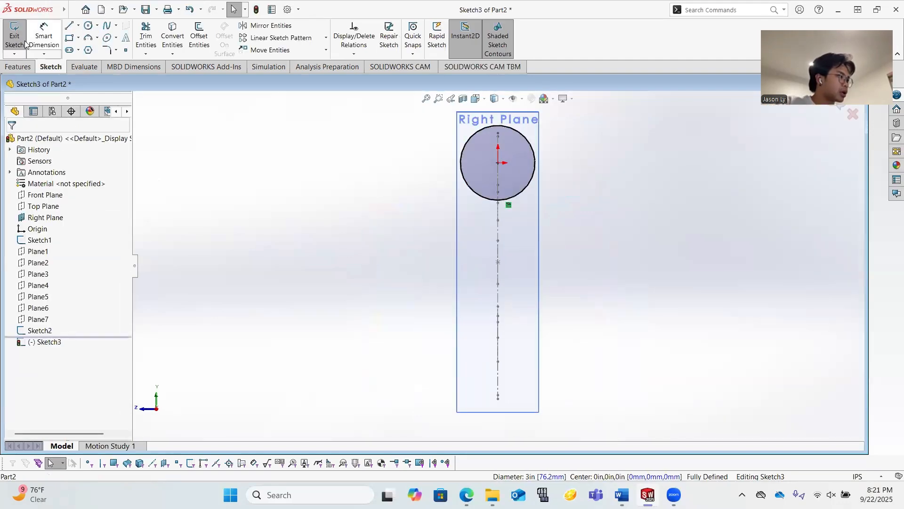
{"action": "left_click", "coordinate": [13, 40]}
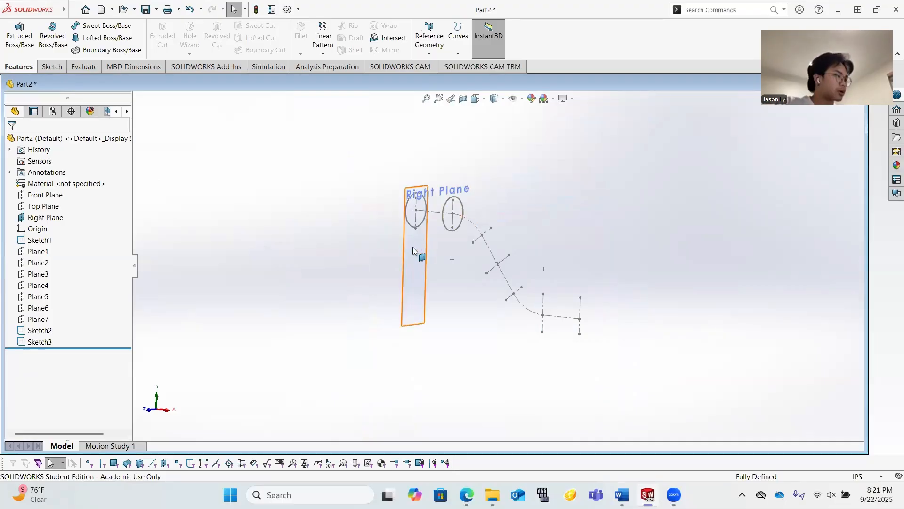
Hide the Right Plane so that only the sketches remain displayed.
{"action": "right_click", "coordinate": [413, 247]}
{"action": "left_click", "coordinate": [573, 207]}
{"action": "scroll", "coordinate": [565, 259], "scroll_direction": "down", "scroll_amount": 3}
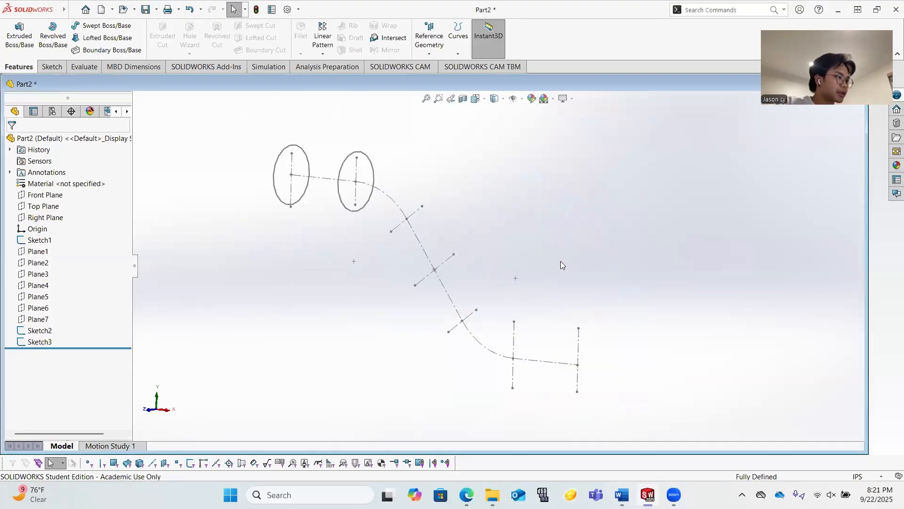
Start a sketch on Plane7 and draw a circle of about 1.02 in radius centered on the path's lower endpoint.
{"action": "left_click", "coordinate": [45, 319]}
{"action": "right_click", "coordinate": [44, 319]}
{"action": "left_click", "coordinate": [52, 287]}
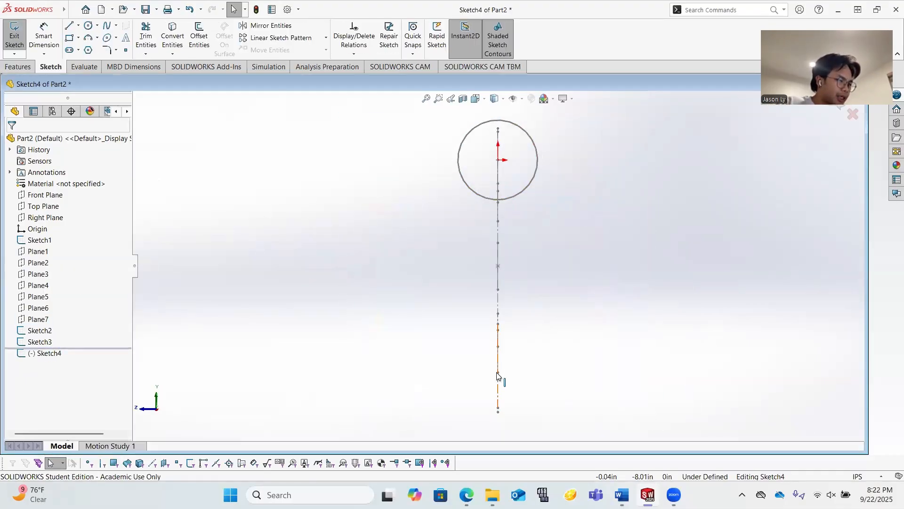
{"action": "middle_click_drag", "start_coordinate": [499, 374], "coordinate": [513, 373]}
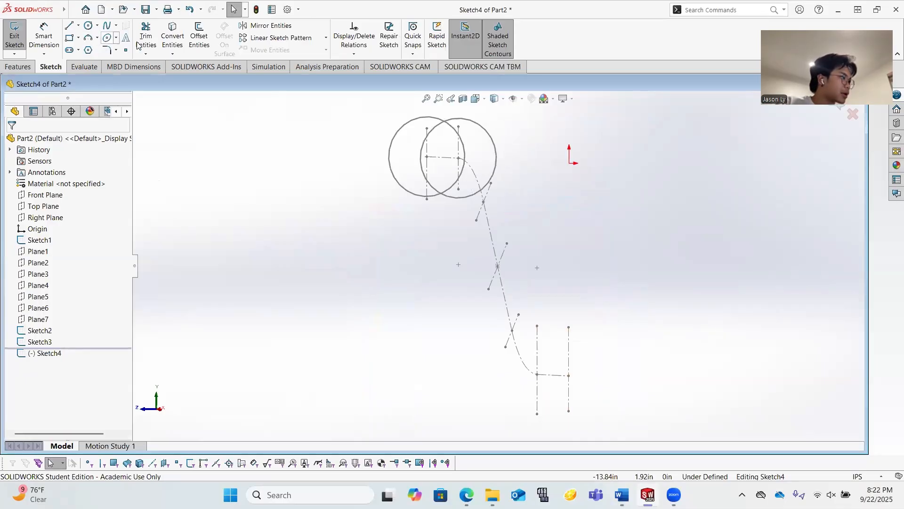
{"action": "left_click", "coordinate": [89, 26]}
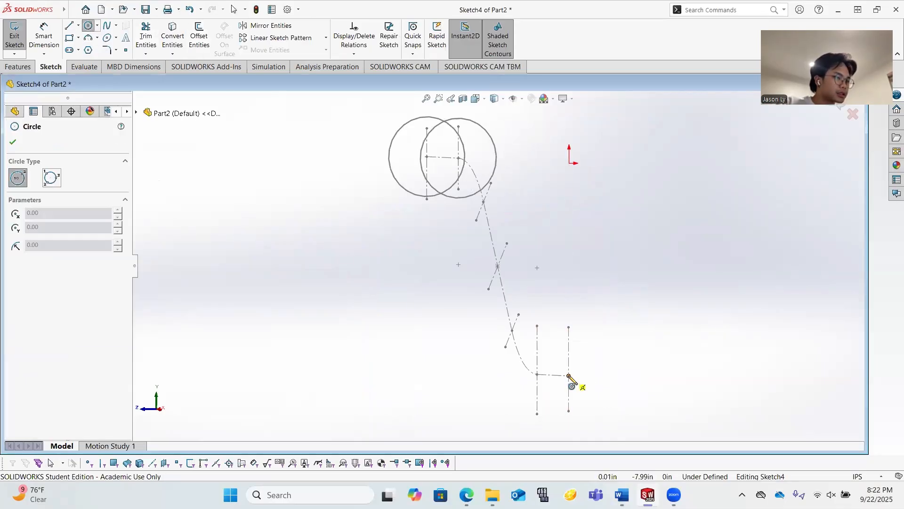
{"action": "left_click", "coordinate": [569, 375]}
{"action": "left_click", "coordinate": [592, 370]}
{"action": "key", "text": "Escape"}
Dimension the circle on Plane7 to a 2 in diameter and finish the sketch.
{"action": "left_click", "coordinate": [44, 35]}
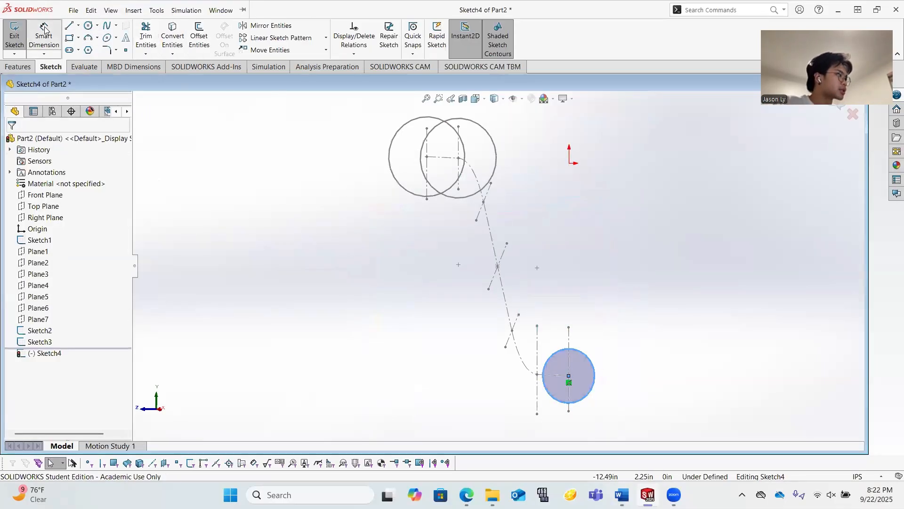
{"action": "left_click", "coordinate": [595, 375]}
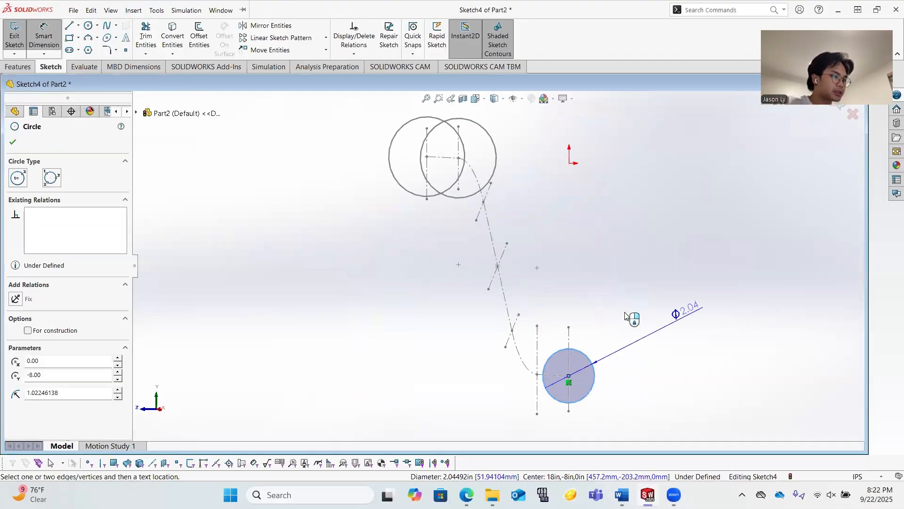
{"action": "left_click", "coordinate": [627, 315]}
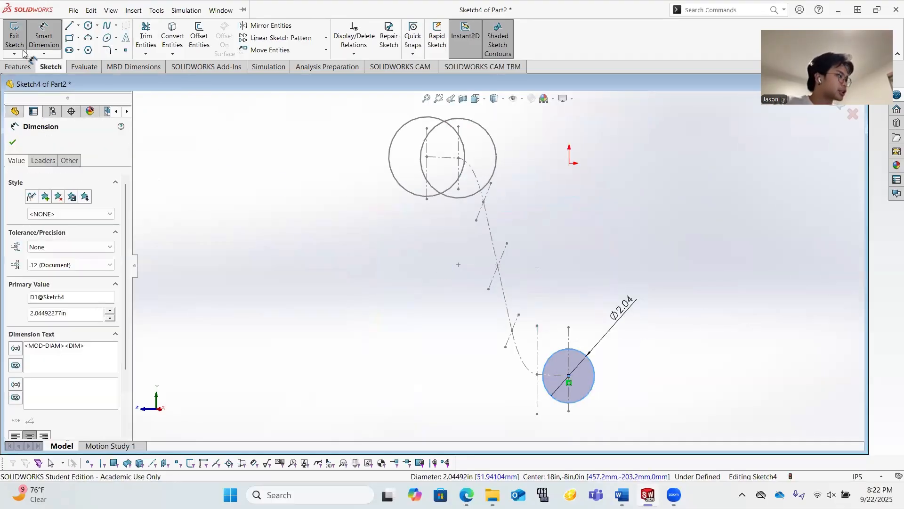
{"action": "key", "text": "Return"}
{"action": "key", "text": "Escape"}
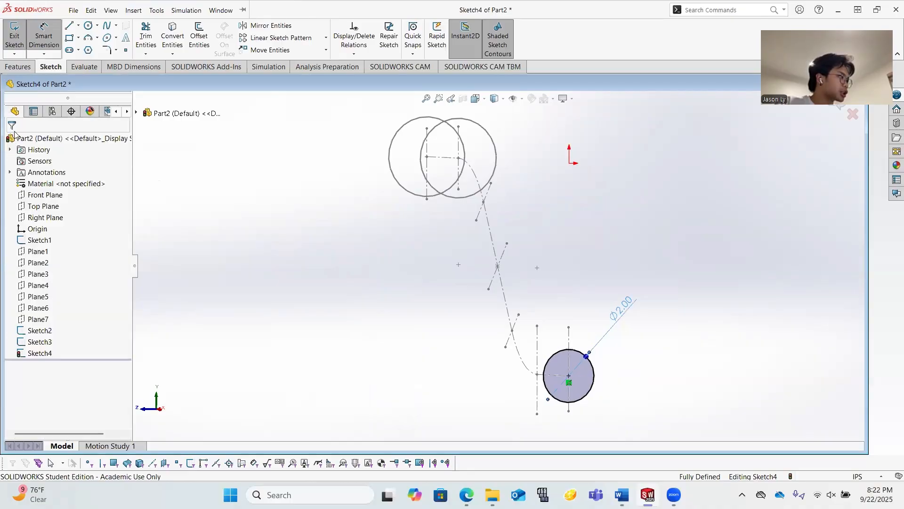
{"action": "double_click", "coordinate": [297, 283]}
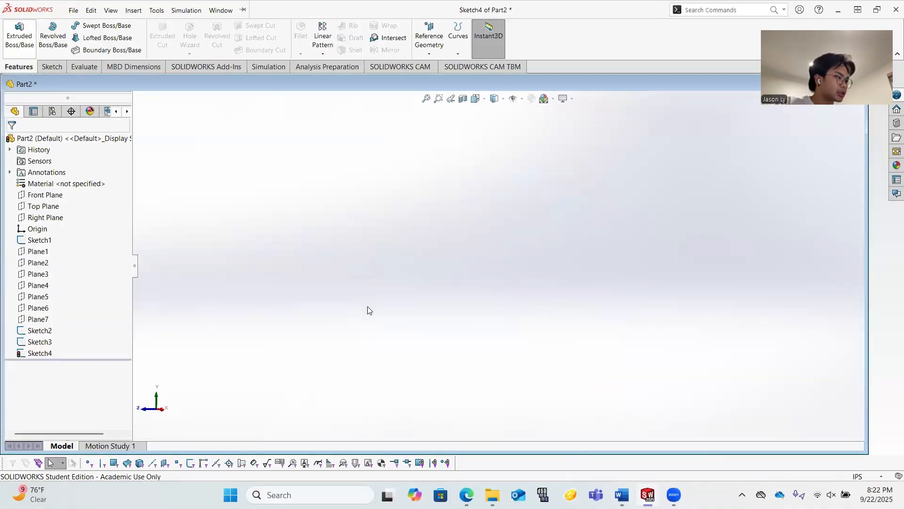
Sketch on Plane6, convert the 2 in circle into it with Convert Entities, and finish the sketch.
{"action": "right_click", "coordinate": [40, 307]}
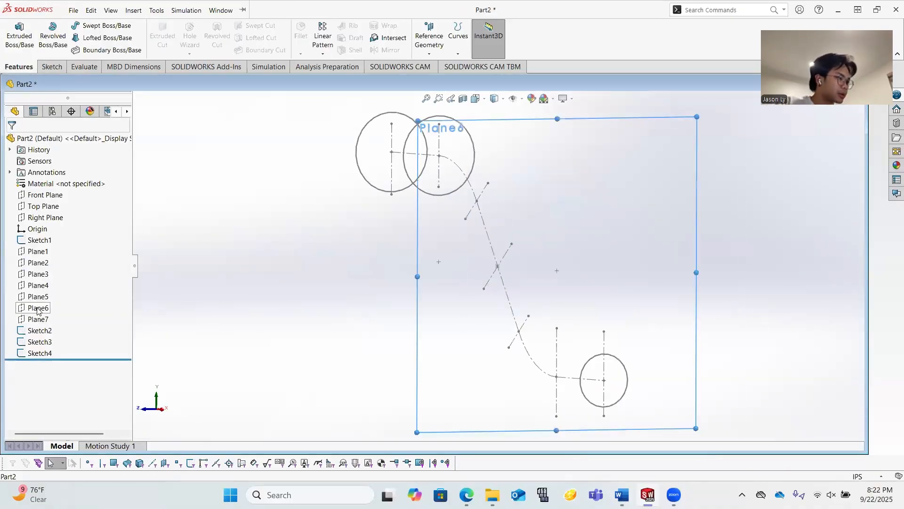
{"action": "left_click", "coordinate": [46, 287]}
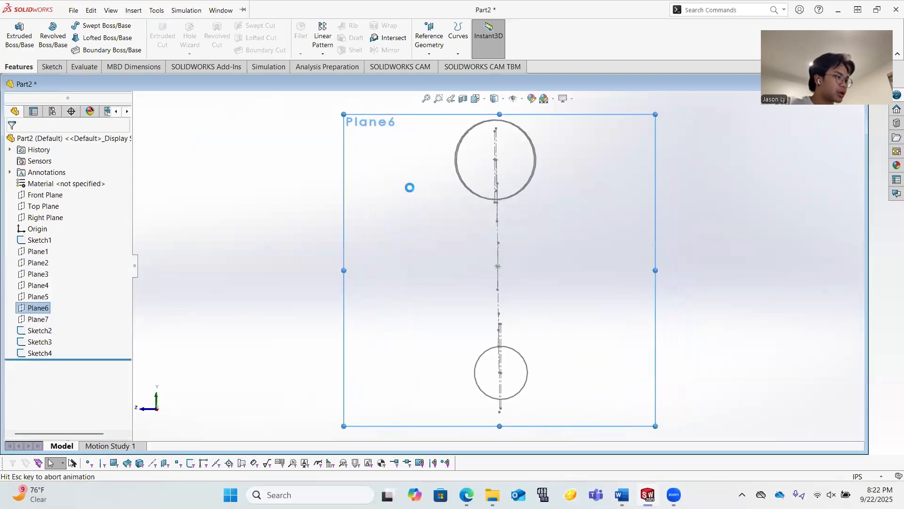
{"action": "left_click", "coordinate": [173, 40]}
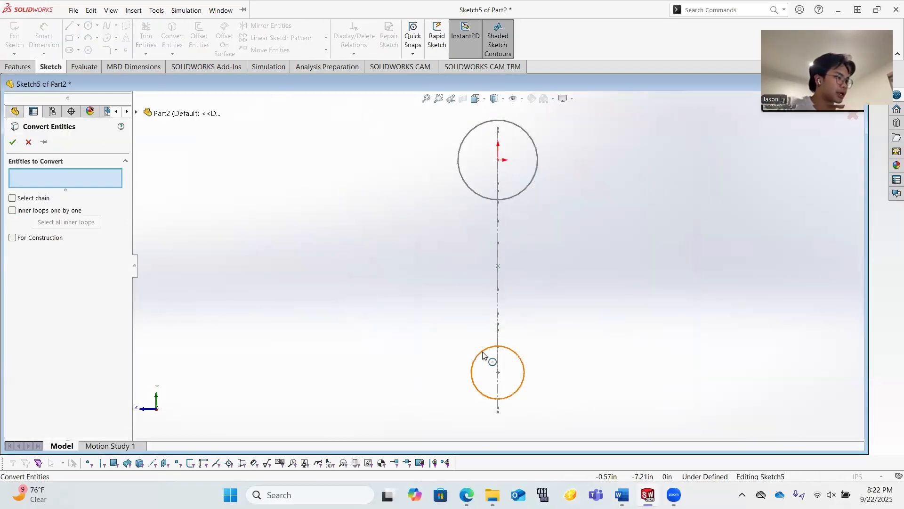
{"action": "left_click", "coordinate": [474, 366]}
{"action": "left_click", "coordinate": [13, 142]}
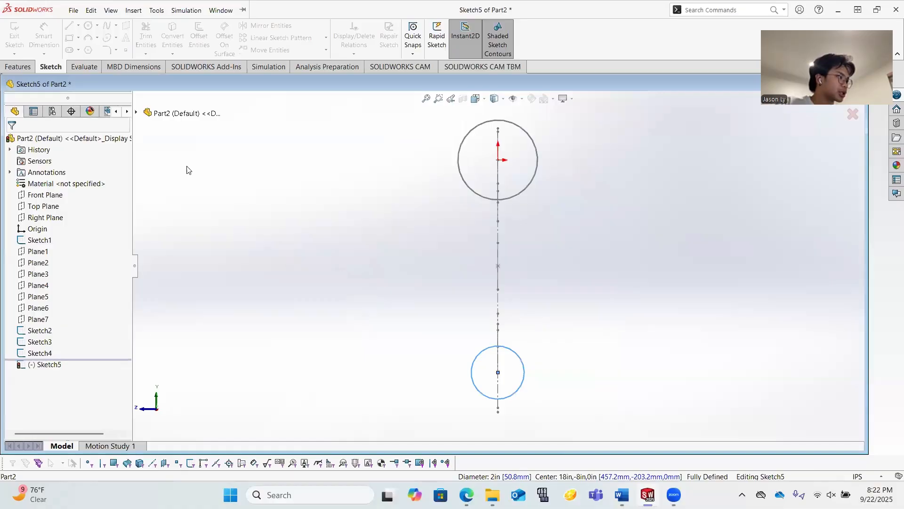
{"action": "middle_click_drag", "start_coordinate": [263, 206], "coordinate": [403, 307]}
{"action": "left_click", "coordinate": [15, 39]}
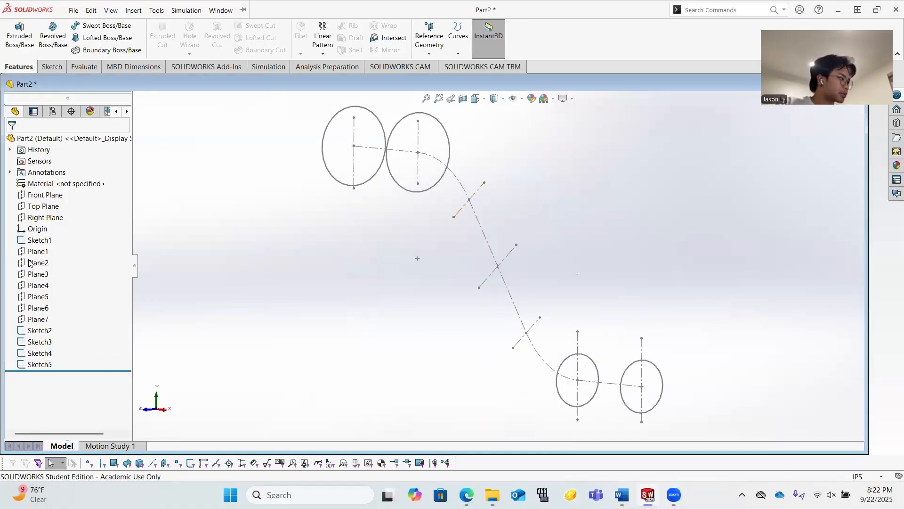
Start a sketch on Plane3 and draw a circle of about 0.84 in radius centered where the first angled section line crosses the path.
{"action": "right_click", "coordinate": [38, 274]}
{"action": "left_click", "coordinate": [59, 262]}
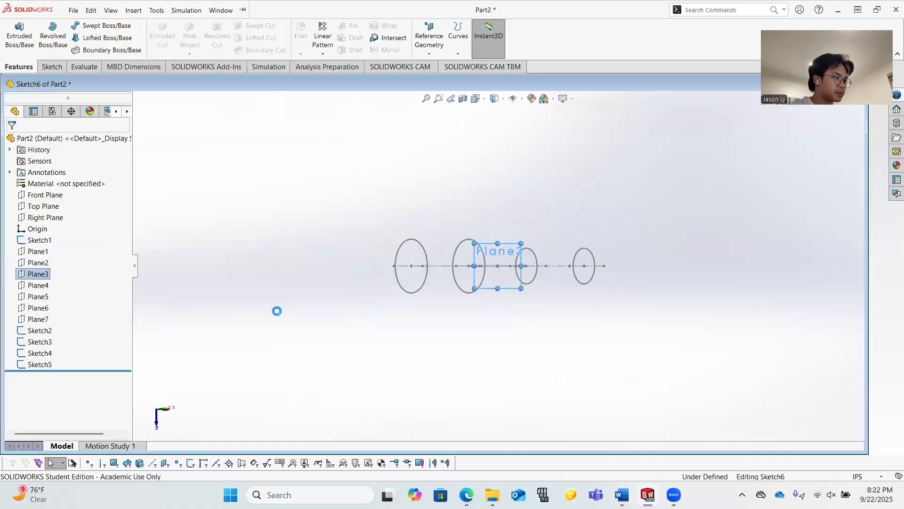
{"action": "mouse_move", "coordinate": [416, 300]}
{"action": "middle_mouse_down"}
{"action": "mouse_move", "coordinate": [426, 327]}
{"action": "mouse_move", "coordinate": [426, 315]}
{"action": "middle_mouse_up"}
{"action": "left_click", "coordinate": [92, 12]}
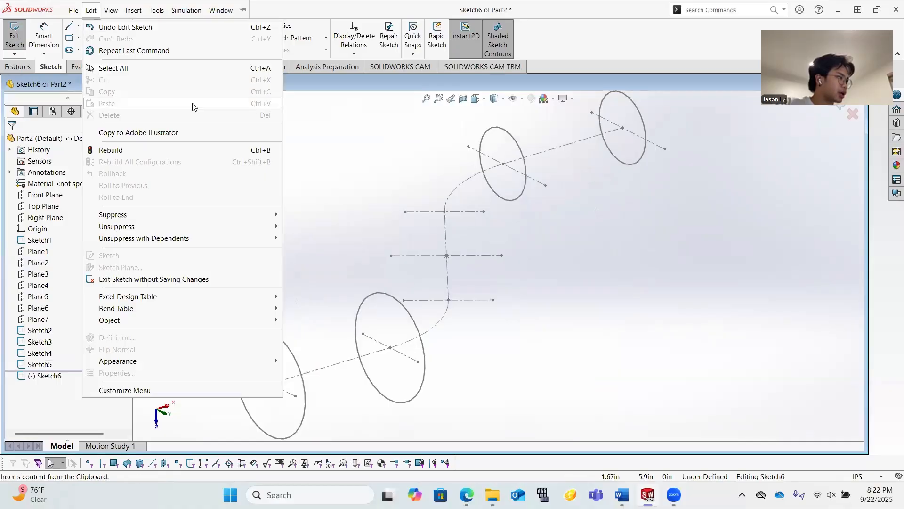
{"action": "left_click", "coordinate": [342, 190]}
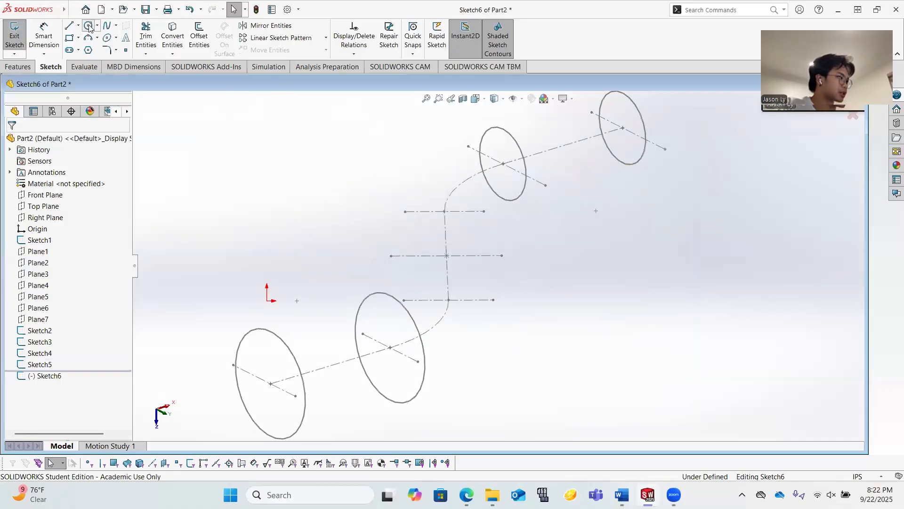
{"action": "left_click", "coordinate": [89, 25]}
{"action": "left_click", "coordinate": [449, 300]}
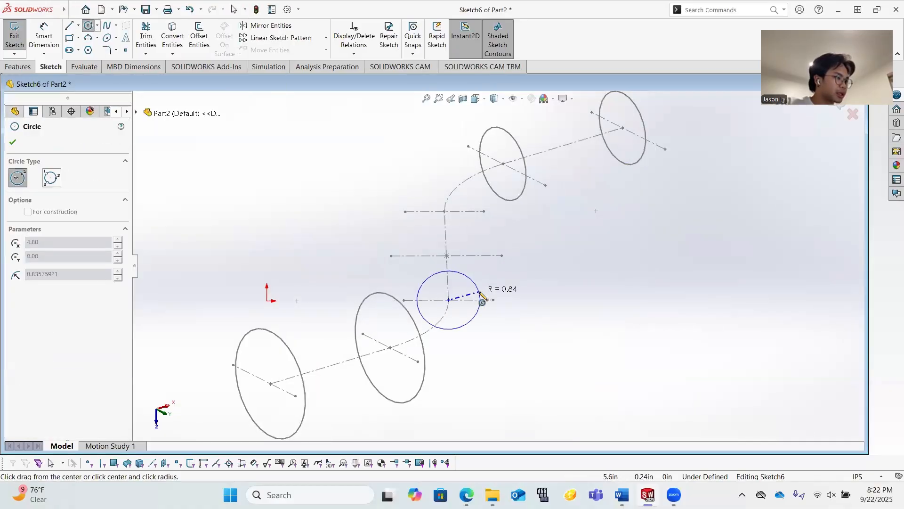
{"action": "left_click", "coordinate": [479, 292]}
Dimension the circle on Plane3 to a 2.5 in diameter and finish the sketch.
{"action": "left_click", "coordinate": [44, 36]}
{"action": "left_click", "coordinate": [479, 289]}
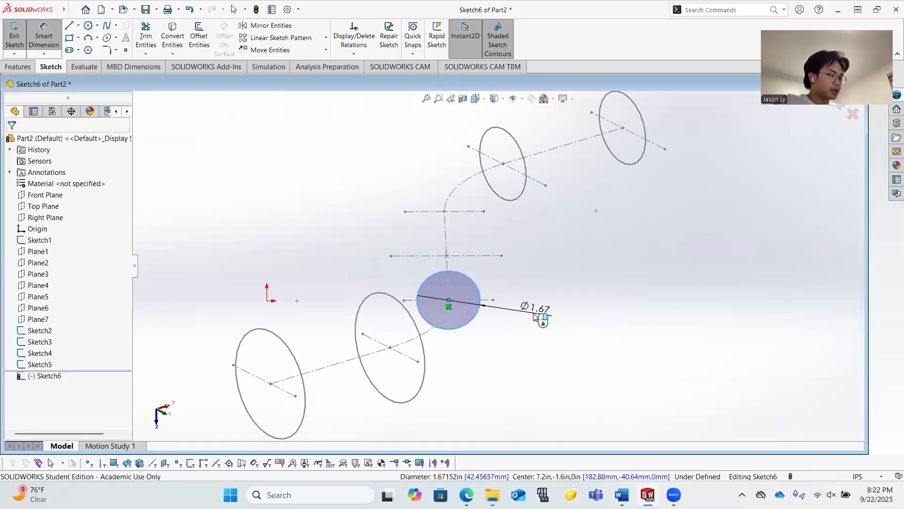
{"action": "left_click", "coordinate": [535, 316]}
{"action": "key", "text": "Return"}
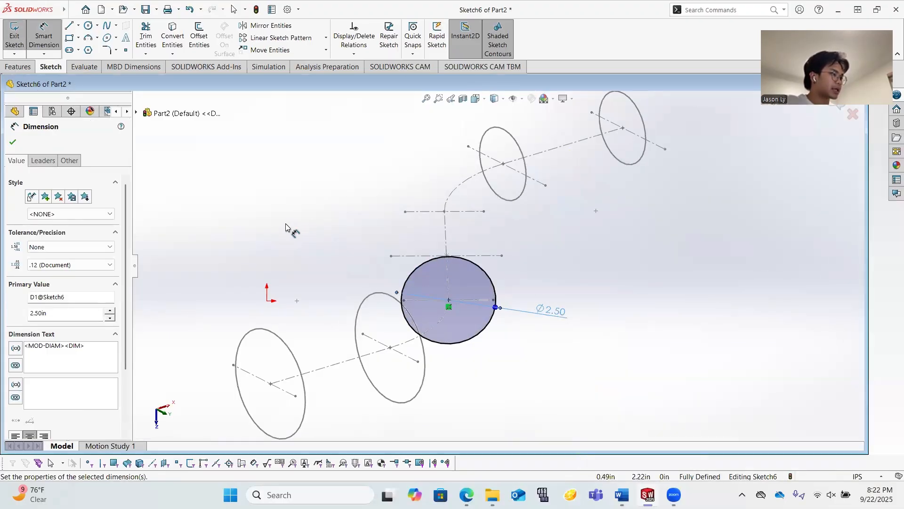
{"action": "left_click", "coordinate": [15, 36]}
{"action": "left_click", "coordinate": [233, 174]}
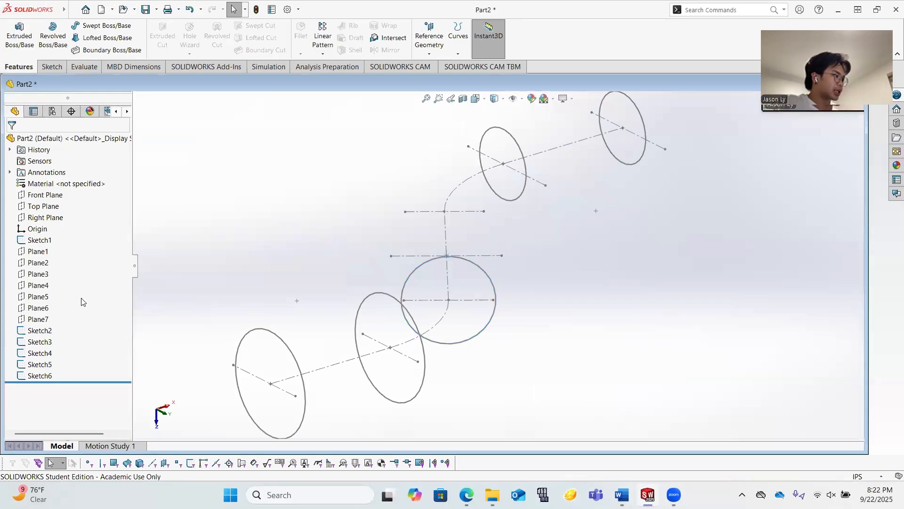
Start a sketch on Plane4 and convert the 2.5 in circle into it with Convert Entities.
{"action": "left_click", "coordinate": [43, 285]}
{"action": "right_click", "coordinate": [45, 285]}
{"action": "left_click", "coordinate": [54, 270]}
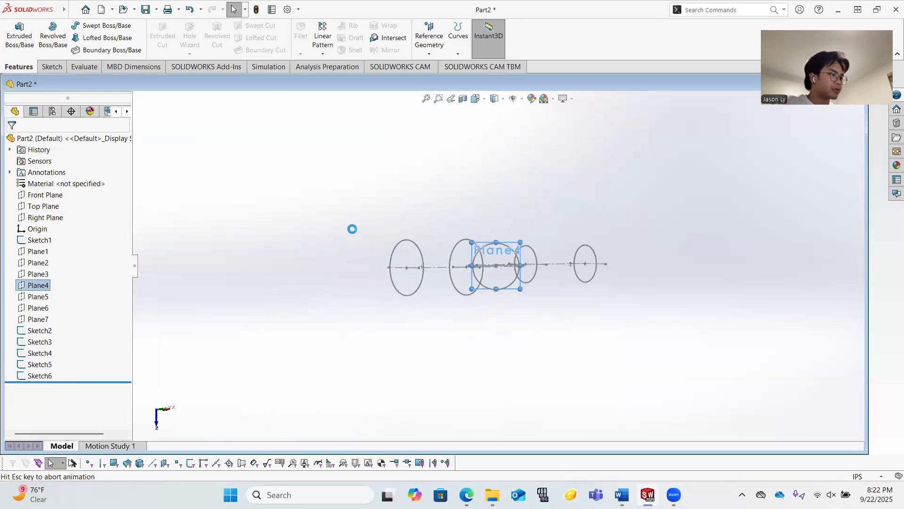
{"action": "left_click", "coordinate": [183, 40]}
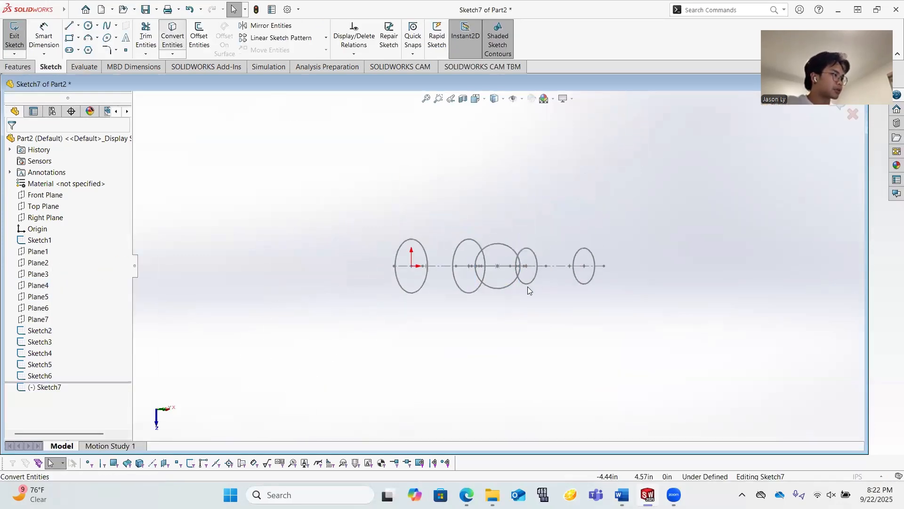
{"action": "left_click", "coordinate": [498, 287]}
{"action": "left_click", "coordinate": [13, 142]}
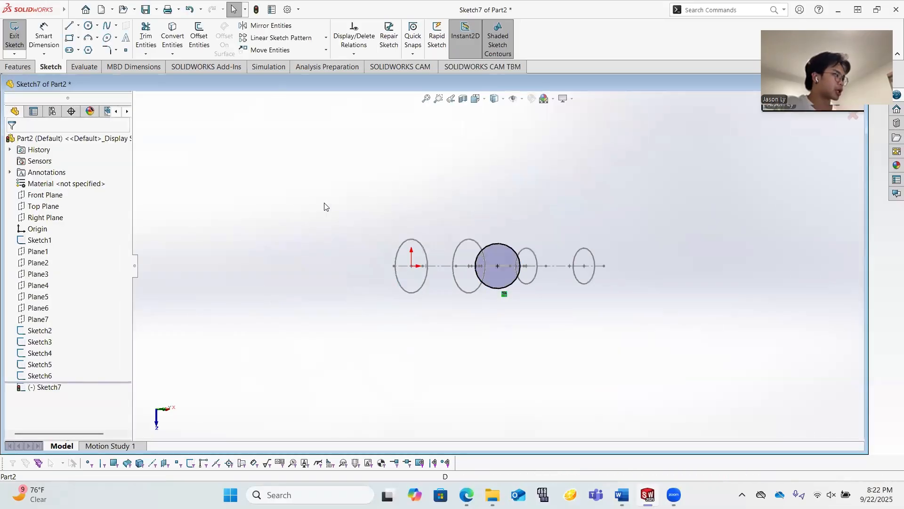
Finish the Plane4 sketch, and convert the 2.5 in circle into a new, completed sketch on Plane5 with Convert Entities.
{"action": "left_click", "coordinate": [14, 37]}
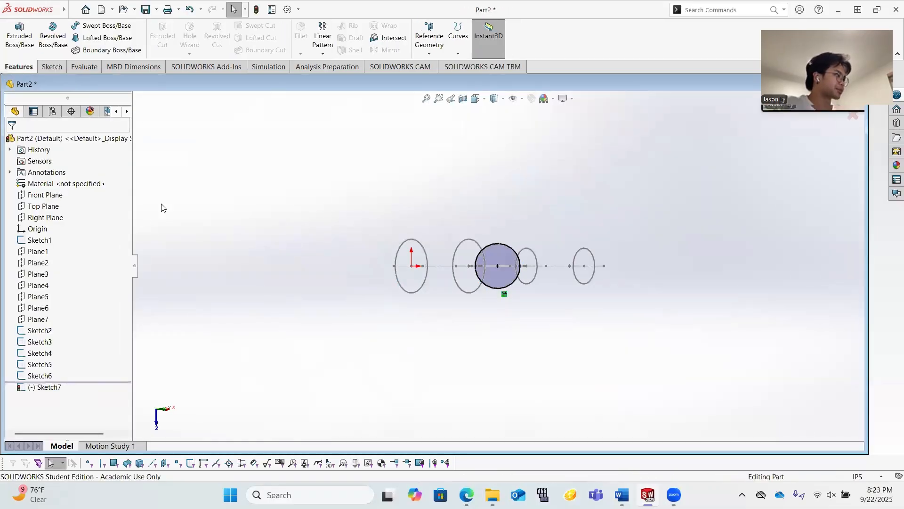
{"action": "right_click", "coordinate": [37, 299]}
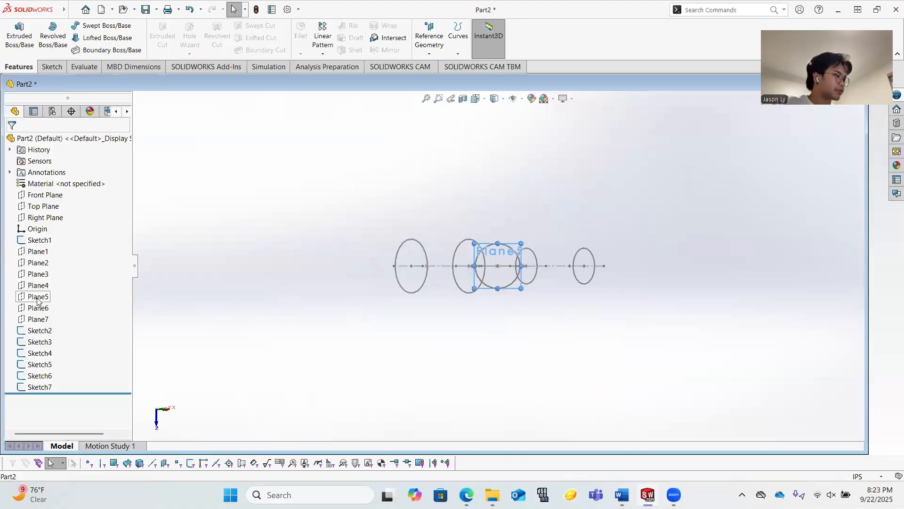
{"action": "left_click", "coordinate": [47, 284]}
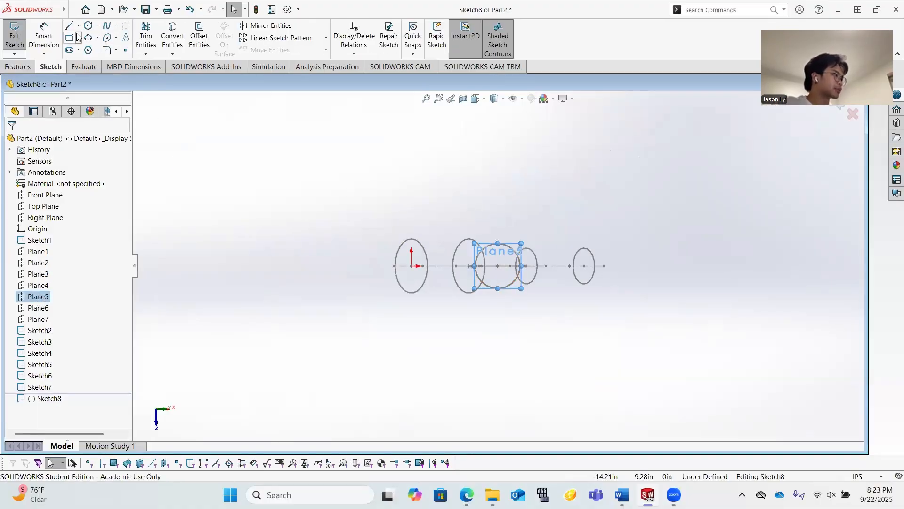
{"action": "left_click", "coordinate": [173, 38]}
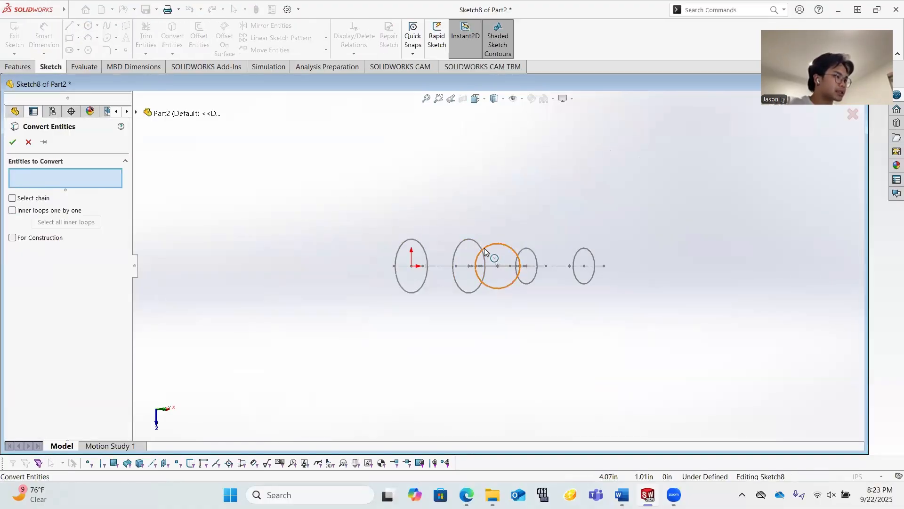
{"action": "left_click", "coordinate": [482, 250]}
{"action": "left_click", "coordinate": [13, 142]}
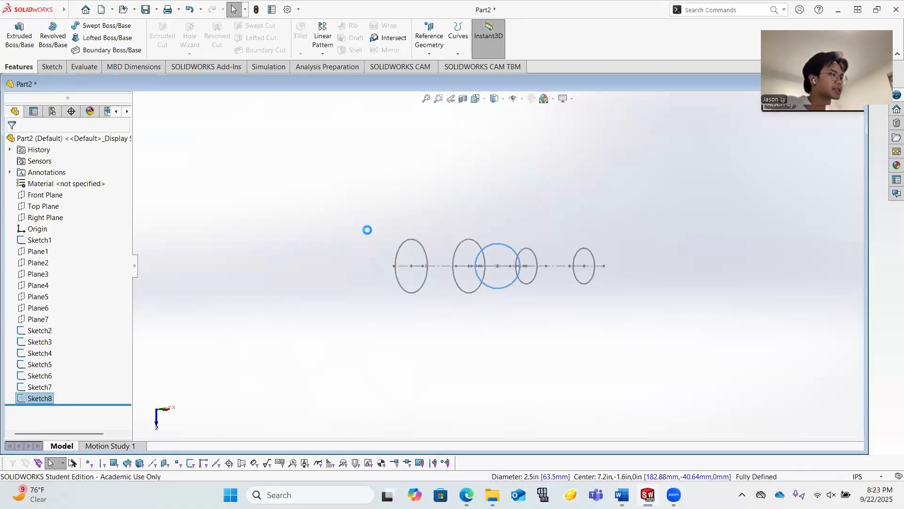
{"action": "left_click", "coordinate": [386, 238]}
Examine the seven circular cross-sections from several angles to check their order and placement along the S-shaped centerline.
{"action": "mouse_move", "coordinate": [475, 277]}
{"action": "middle_mouse_down"}
{"action": "mouse_move", "coordinate": [500, 254]}
{"action": "mouse_move", "coordinate": [443, 236]}
{"action": "mouse_move", "coordinate": [521, 261]}
{"action": "mouse_move", "coordinate": [493, 317]}
{"action": "middle_mouse_up"}
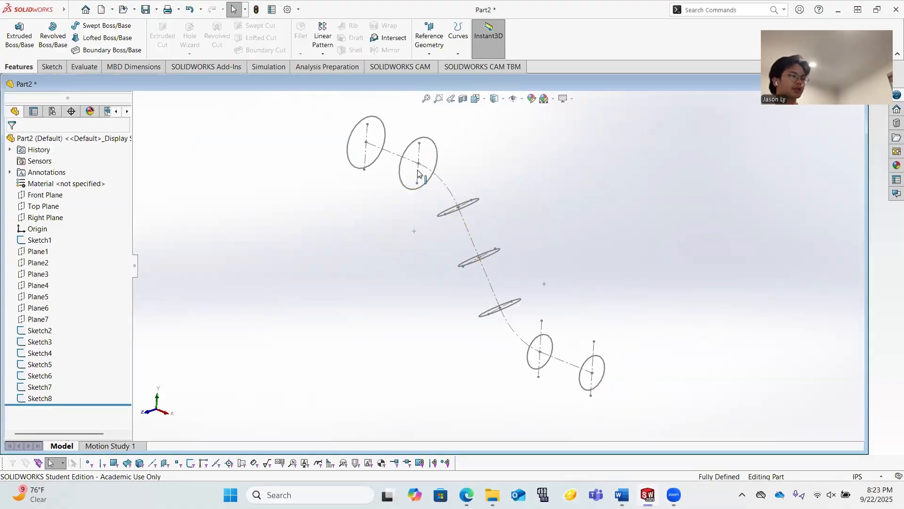
{"action": "middle_click_drag", "start_coordinate": [500, 309], "coordinate": [441, 179]}
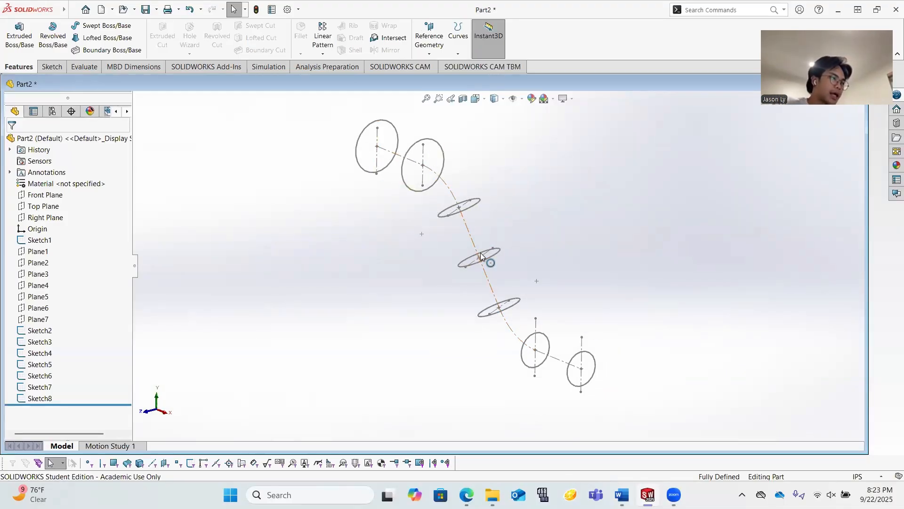
{"action": "mouse_move", "coordinate": [481, 256]}
{"action": "middle_mouse_down"}
{"action": "mouse_move", "coordinate": [456, 257]}
{"action": "mouse_move", "coordinate": [501, 288]}
{"action": "mouse_move", "coordinate": [536, 261]}
{"action": "mouse_move", "coordinate": [502, 324]}
{"action": "mouse_move", "coordinate": [516, 303]}
{"action": "mouse_move", "coordinate": [501, 216]}
{"action": "mouse_move", "coordinate": [385, 195]}
{"action": "middle_mouse_up"}
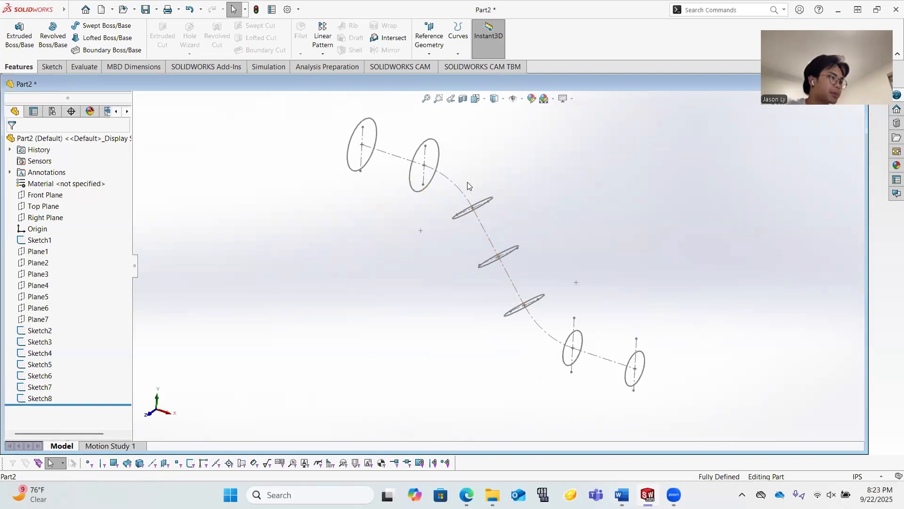
{"action": "scroll", "coordinate": [467, 182], "scroll_direction": "down", "scroll_amount": 2}
{"action": "scroll", "coordinate": [433, 182], "scroll_direction": "up", "scroll_amount": 3}
{"action": "middle_click_drag", "start_coordinate": [585, 331], "coordinate": [504, 268]}
{"action": "scroll", "coordinate": [510, 295], "scroll_direction": "down", "scroll_amount": 3}
{"action": "scroll", "coordinate": [581, 363], "scroll_direction": "up", "scroll_amount": 4}
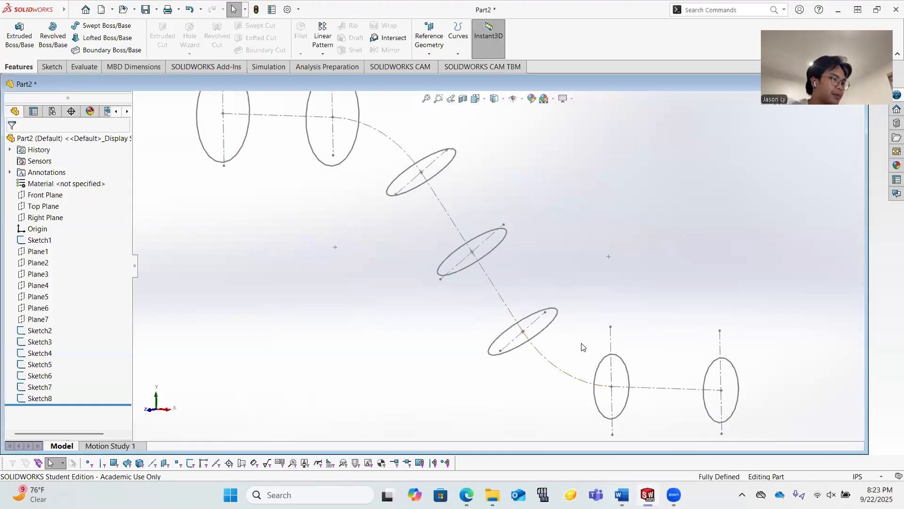
{"action": "scroll", "coordinate": [422, 226], "scroll_direction": "down", "scroll_amount": 4}
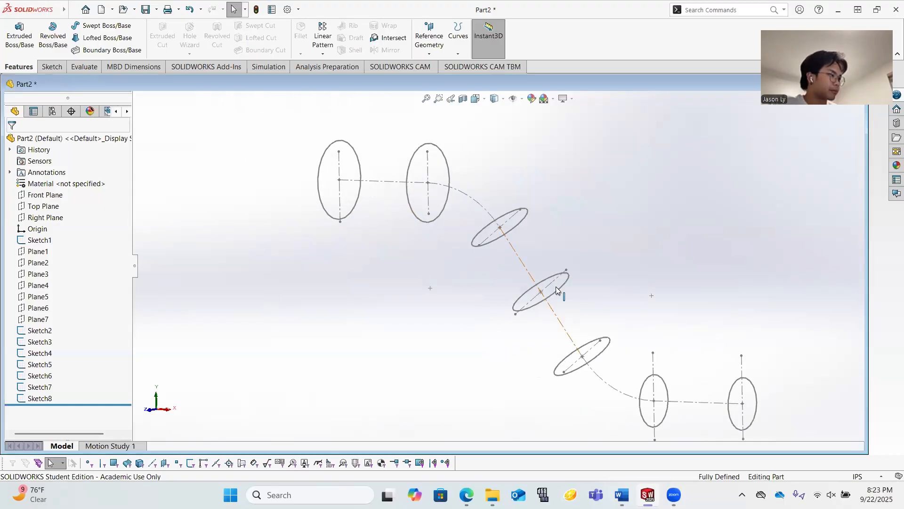
{"action": "scroll", "coordinate": [556, 286], "scroll_direction": "up", "scroll_amount": 3}
{"action": "scroll", "coordinate": [530, 302], "scroll_direction": "down", "scroll_amount": 1}
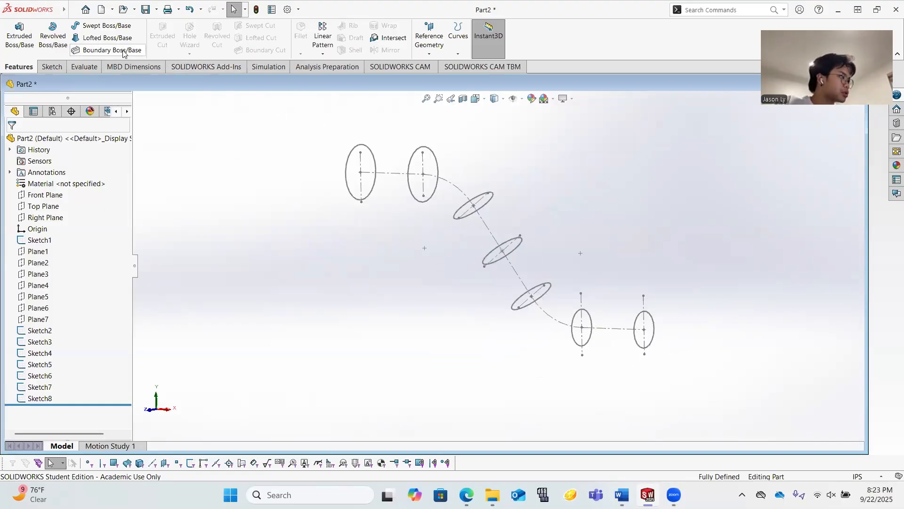
Start a Lofted Boss/Base and select all seven circular profiles in order from the 3 in end to the 2 in end.
{"action": "left_click", "coordinate": [108, 37]}
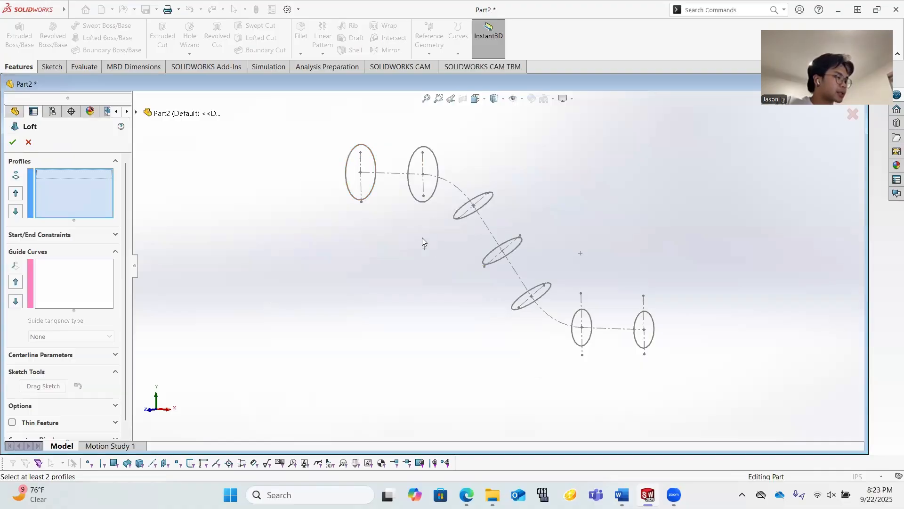
{"action": "middle_click_drag", "start_coordinate": [422, 237], "coordinate": [389, 236]}
{"action": "scroll", "coordinate": [423, 139], "scroll_direction": "down", "scroll_amount": 4}
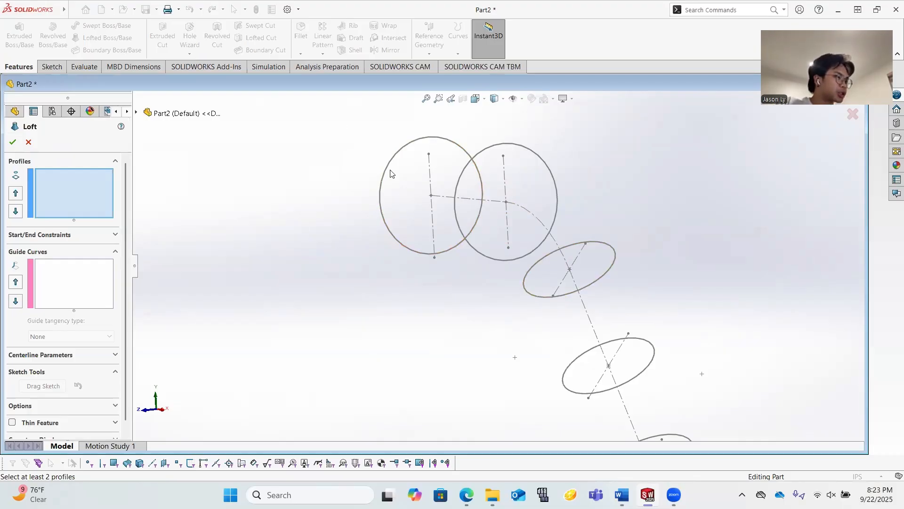
{"action": "left_click", "coordinate": [392, 158]}
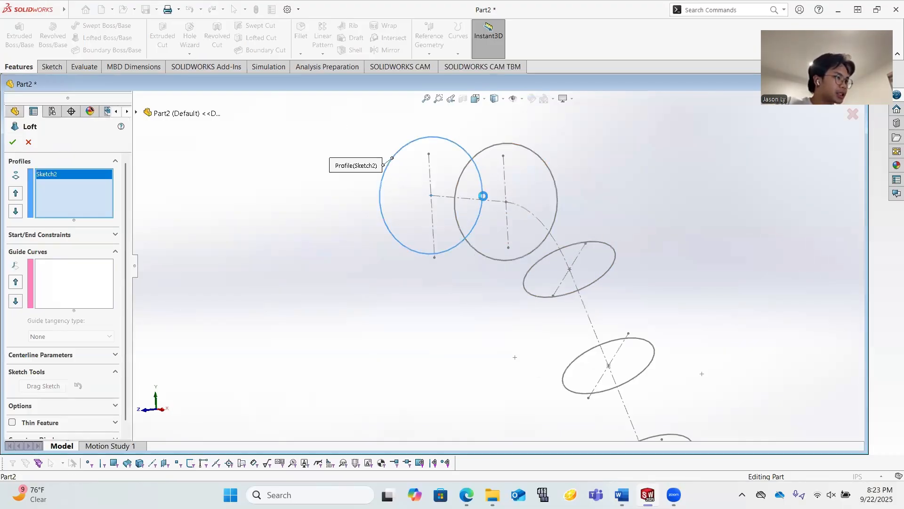
{"action": "left_click", "coordinate": [483, 196]}
{"action": "left_click", "coordinate": [567, 295]}
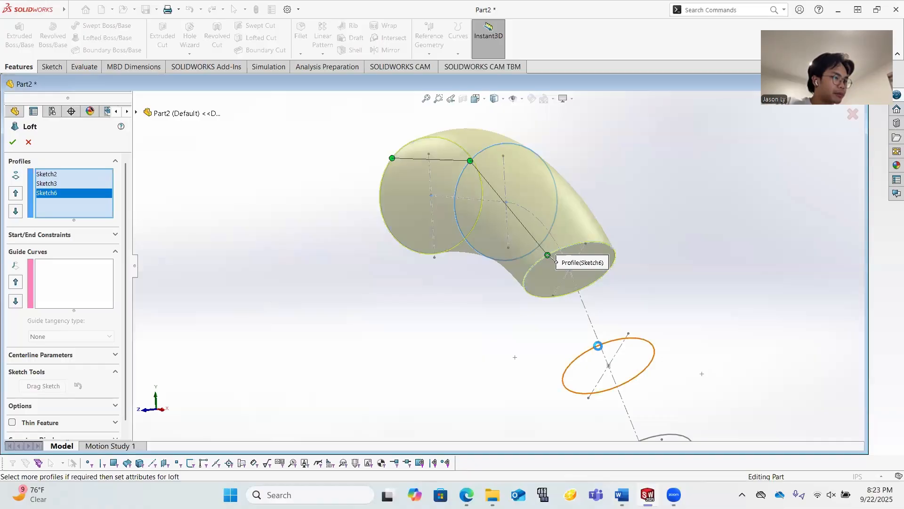
{"action": "left_click", "coordinate": [598, 345]}
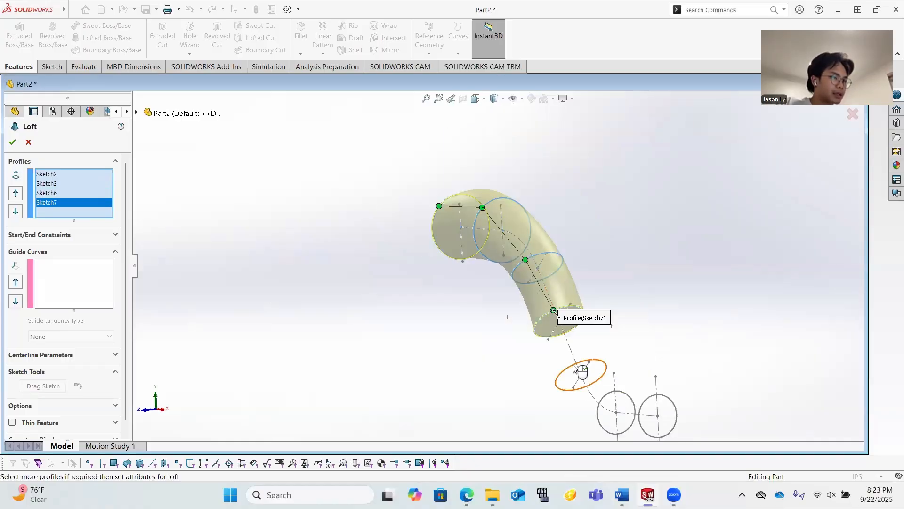
{"action": "left_click", "coordinate": [574, 368]}
{"action": "left_click", "coordinate": [607, 393]}
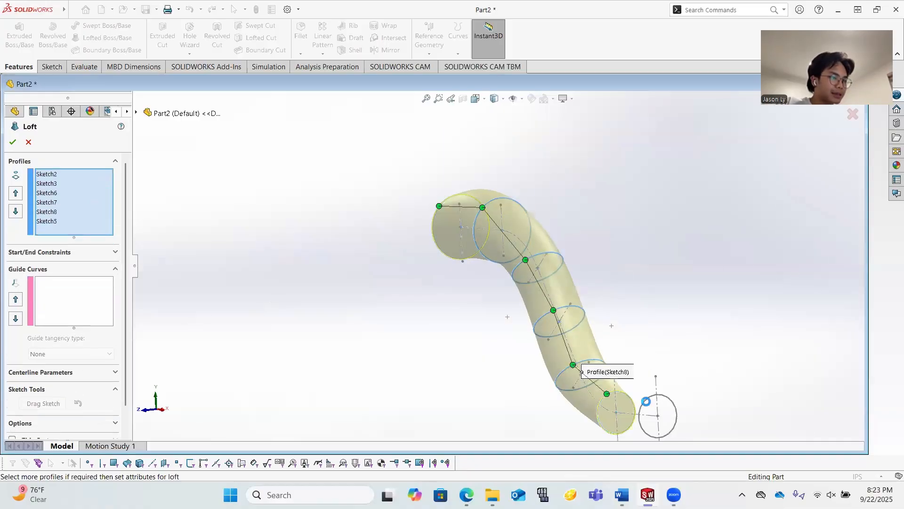
{"action": "left_click", "coordinate": [654, 413]}
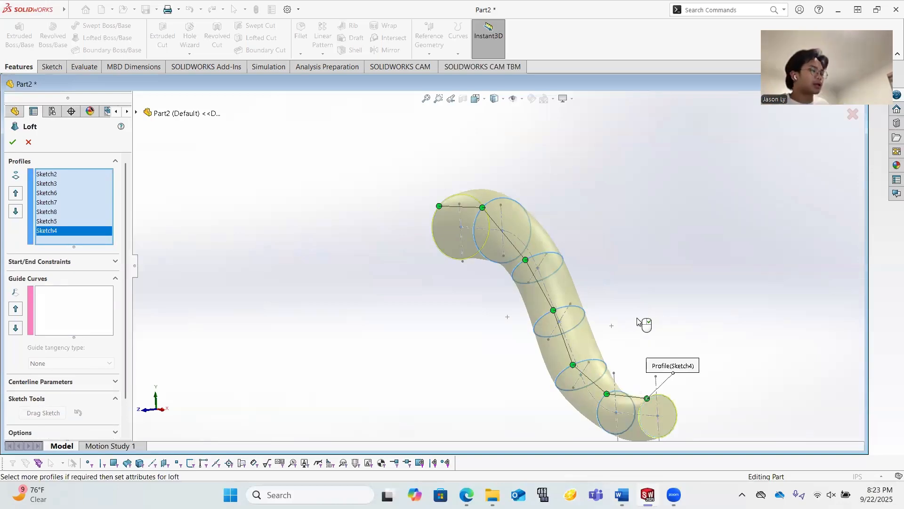
Twist the loft preview by moving the connector points on the first and last 2.5 in profiles to the opposite side.
{"action": "middle_click_drag", "start_coordinate": [479, 226], "coordinate": [610, 359]}
{"action": "scroll", "coordinate": [605, 325], "scroll_direction": "down", "scroll_amount": 3}
{"action": "middle_click_drag", "start_coordinate": [551, 287], "coordinate": [426, 212]}
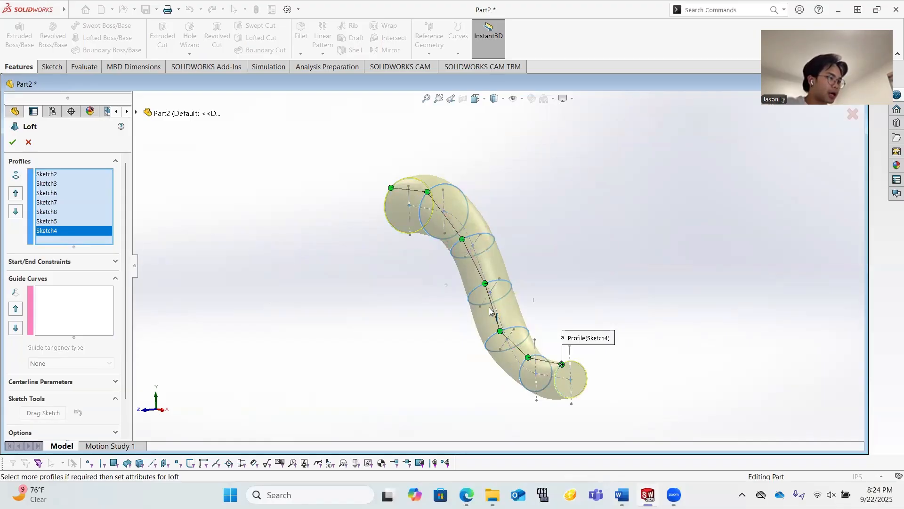
{"action": "scroll", "coordinate": [474, 224], "scroll_direction": "down", "scroll_amount": 2}
{"action": "left_click_drag", "start_coordinate": [415, 239], "coordinate": [473, 236]}
{"action": "left_click_drag", "start_coordinate": [453, 374], "coordinate": [514, 376]}
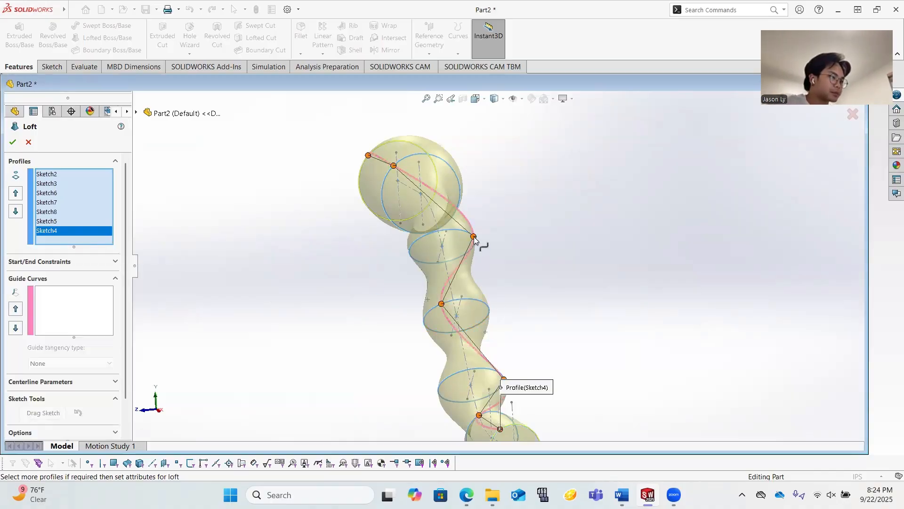
Move the two shifted loft connector points back in line with the connectors on the other profiles.
{"action": "left_click_drag", "start_coordinate": [474, 237], "coordinate": [418, 239]}
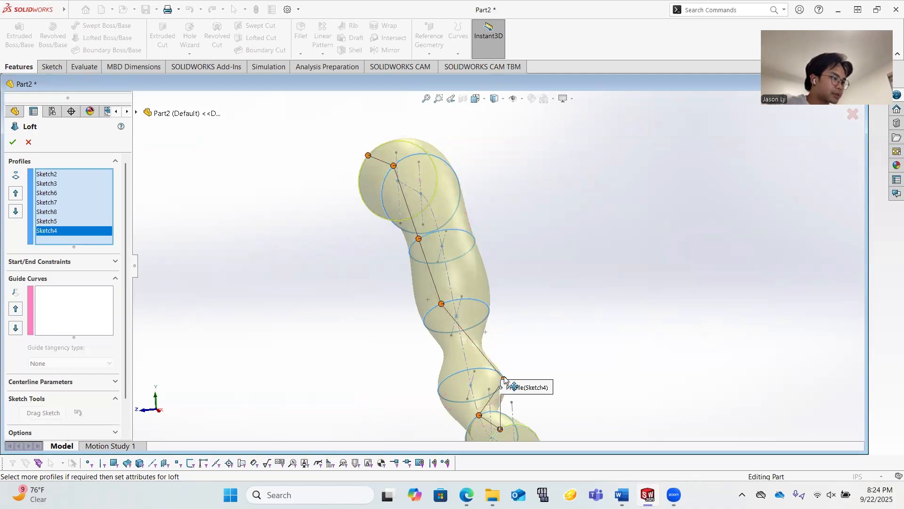
{"action": "left_click_drag", "start_coordinate": [504, 379], "coordinate": [451, 375]}
{"action": "scroll", "coordinate": [511, 369], "scroll_direction": "up", "scroll_amount": 2}
{"action": "middle_click_drag", "start_coordinate": [545, 300], "coordinate": [402, 289]}
{"action": "scroll", "coordinate": [37, 406], "scroll_direction": "down", "scroll_amount": 2}
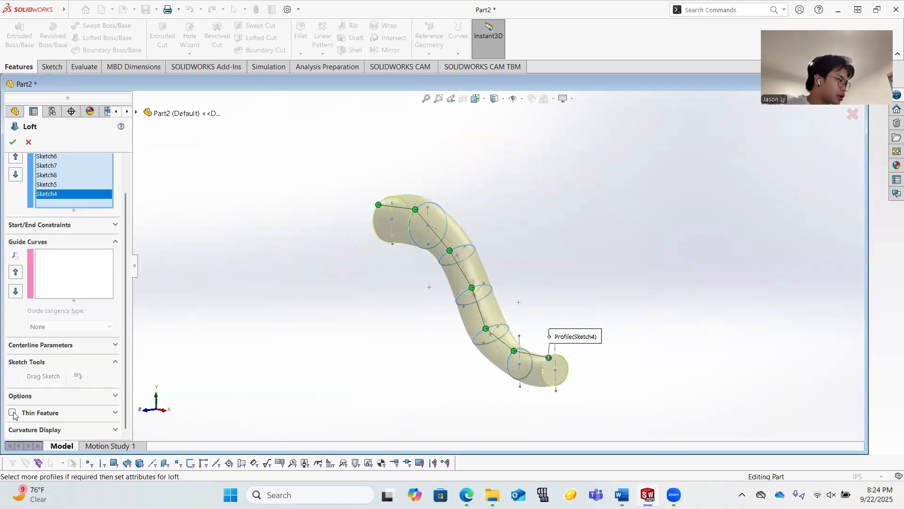
Enable the loft's Thin Feature option and try reversing the wall direction while viewing the small pipe end.
{"action": "left_click", "coordinate": [73, 409]}
{"action": "scroll", "coordinate": [527, 370], "scroll_direction": "down", "scroll_amount": 3}
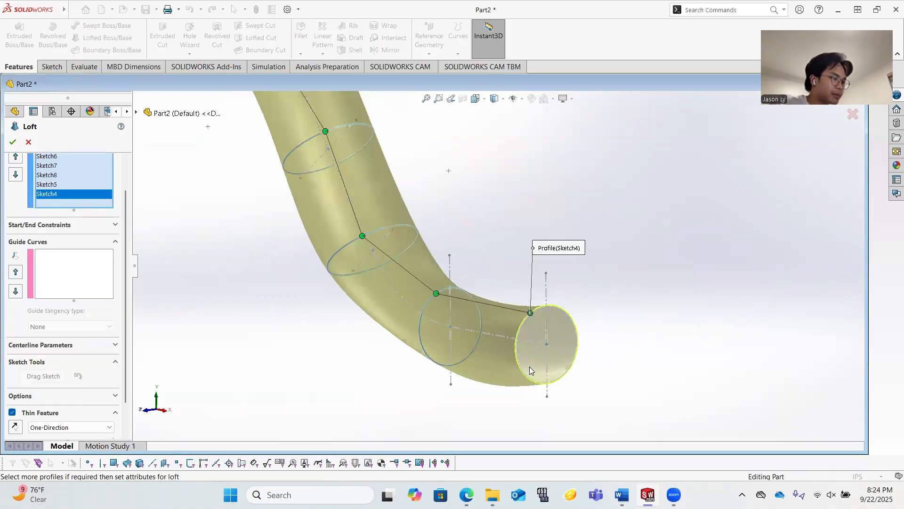
{"action": "scroll", "coordinate": [600, 361], "scroll_direction": "down", "scroll_amount": 2}
{"action": "middle_click_drag", "start_coordinate": [600, 362], "coordinate": [577, 362]}
{"action": "left_click", "coordinate": [15, 426]}
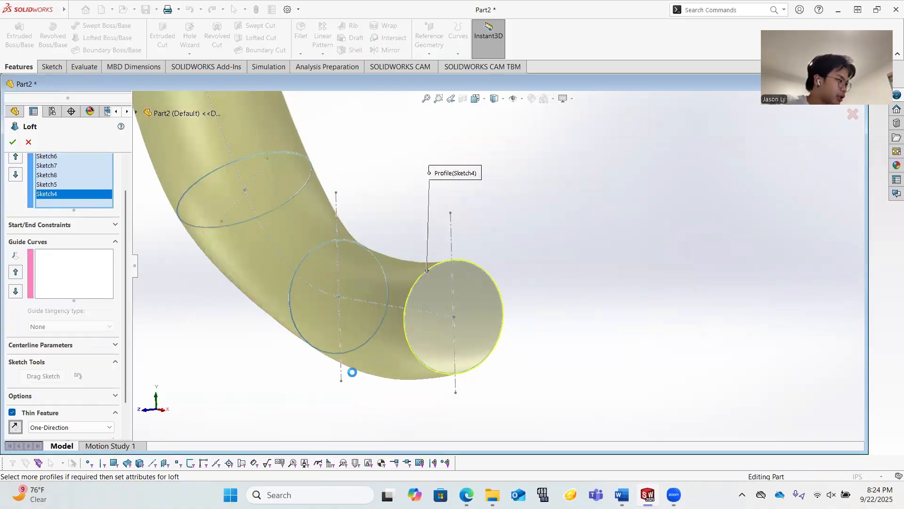
{"action": "left_click", "coordinate": [16, 427]}
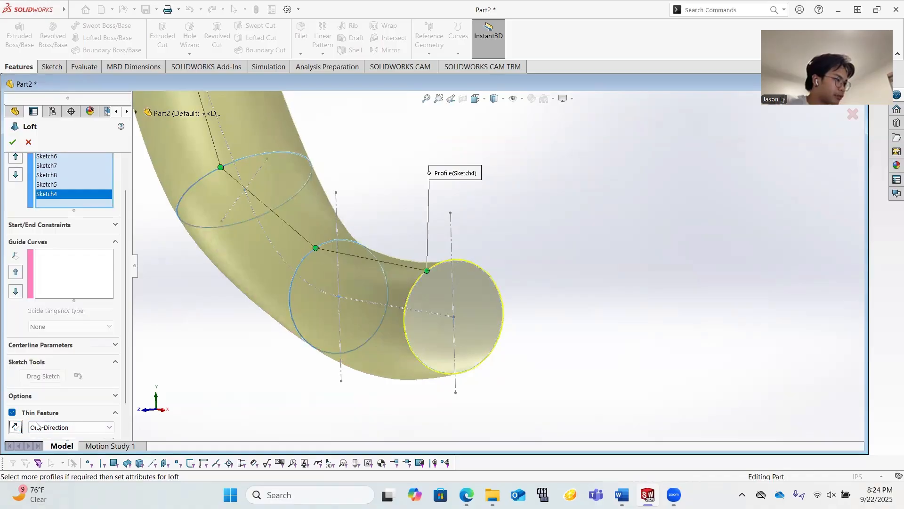
Try the Mid-Plane and Two-Direction wall types for the thin loft.
{"action": "scroll", "coordinate": [370, 342], "scroll_direction": "up", "scroll_amount": 4}
{"action": "middle_click_drag", "start_coordinate": [370, 342], "coordinate": [319, 349]}
{"action": "left_click", "coordinate": [73, 424]}
{"action": "left_click", "coordinate": [76, 408]}
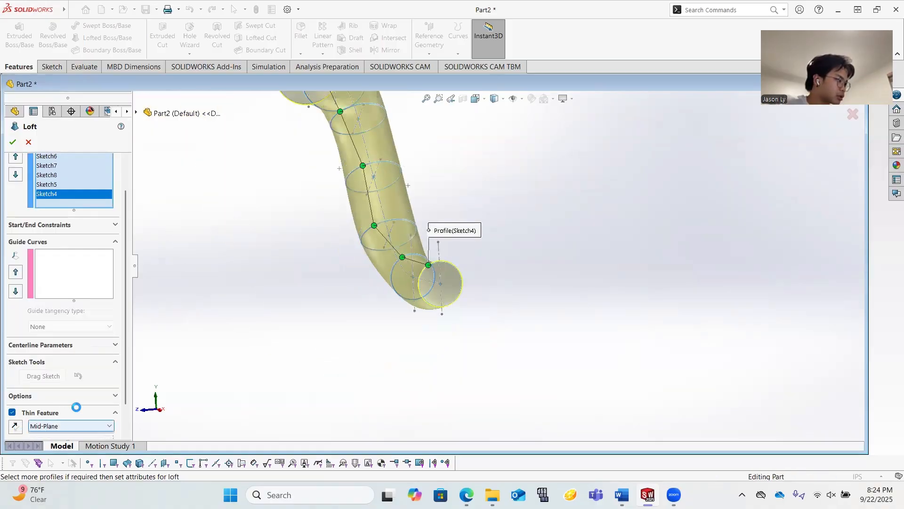
{"action": "scroll", "coordinate": [124, 378], "scroll_direction": "down", "scroll_amount": 3}
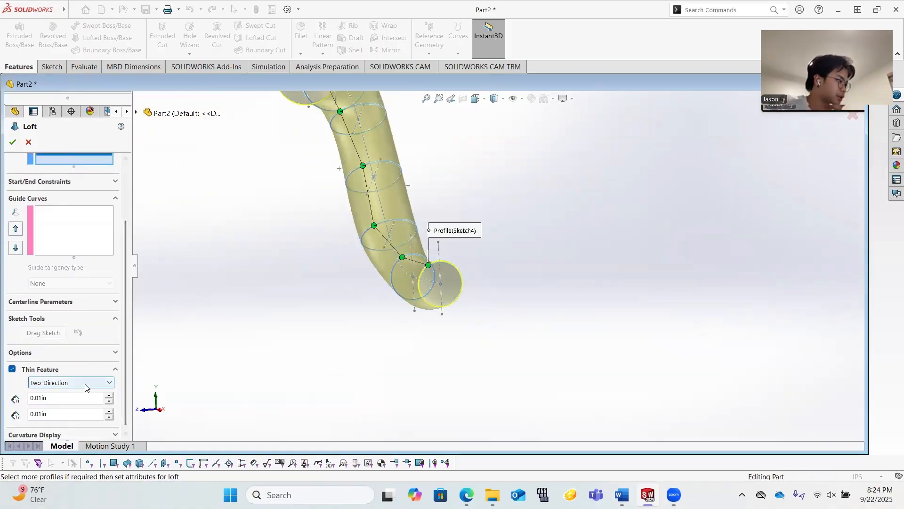
Set the thin loft to One-Direction with a 0.25 in wall thickness and reverse it toward the inside.
{"action": "left_click", "coordinate": [85, 383]}
{"action": "left_click", "coordinate": [41, 395]}
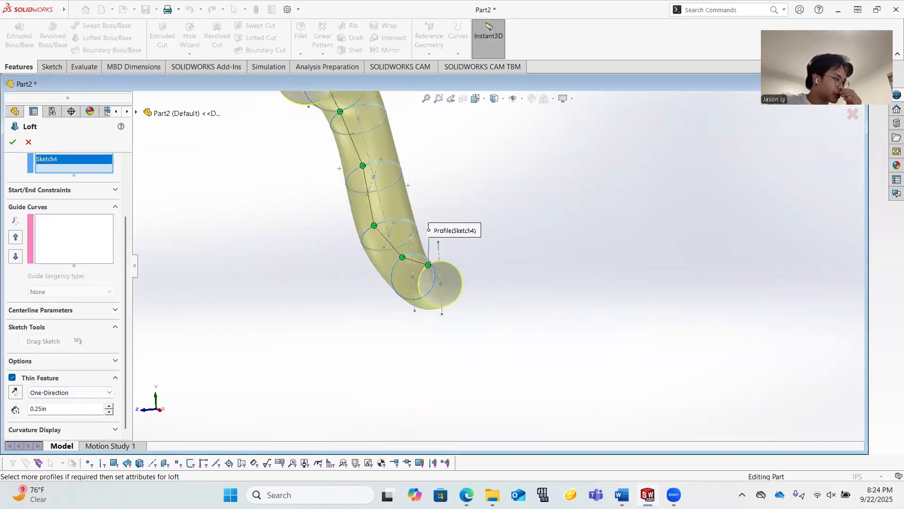
{"action": "left_click", "coordinate": [21, 398]}
{"action": "scroll", "coordinate": [512, 306], "scroll_direction": "down", "scroll_amount": 5}
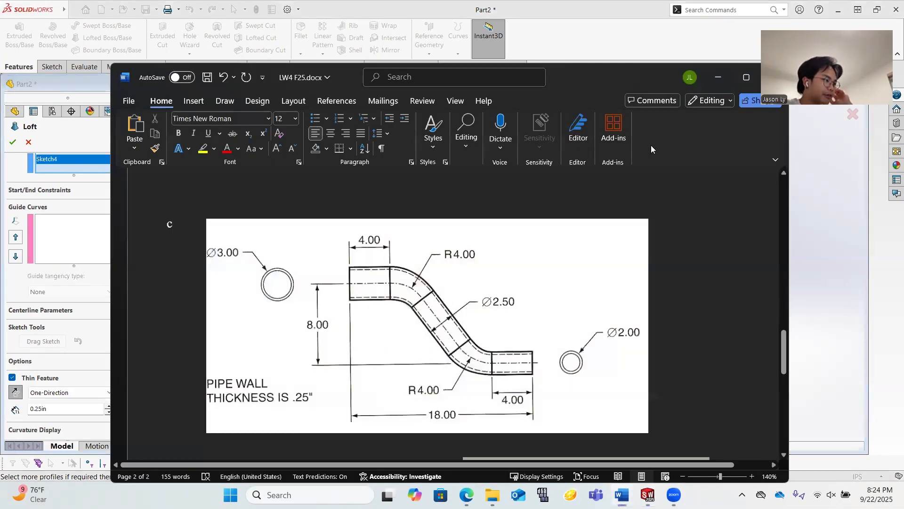
Return from the Word assignment drawing to SOLIDWORKS, check the hollow pipe preview, and create the thin-walled loft.
{"action": "left_click", "coordinate": [719, 78]}
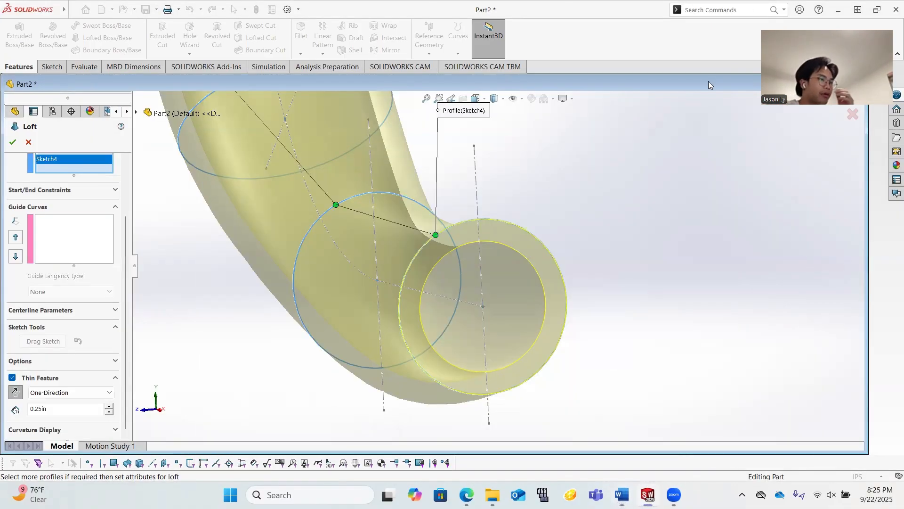
{"action": "scroll", "coordinate": [534, 238], "scroll_direction": "up", "scroll_amount": 3}
{"action": "scroll", "coordinate": [475, 219], "scroll_direction": "up", "scroll_amount": 5}
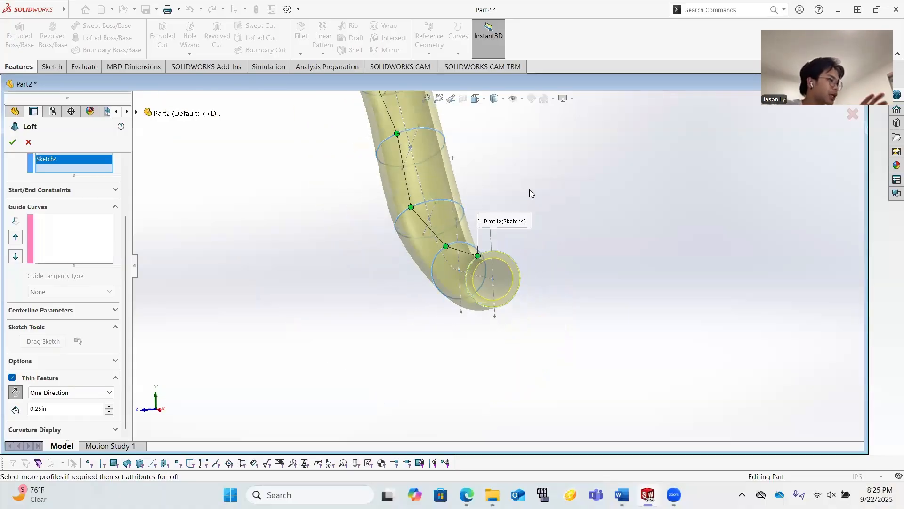
{"action": "scroll", "coordinate": [467, 191], "scroll_direction": "down", "scroll_amount": 4}
{"action": "left_click", "coordinate": [13, 142]}
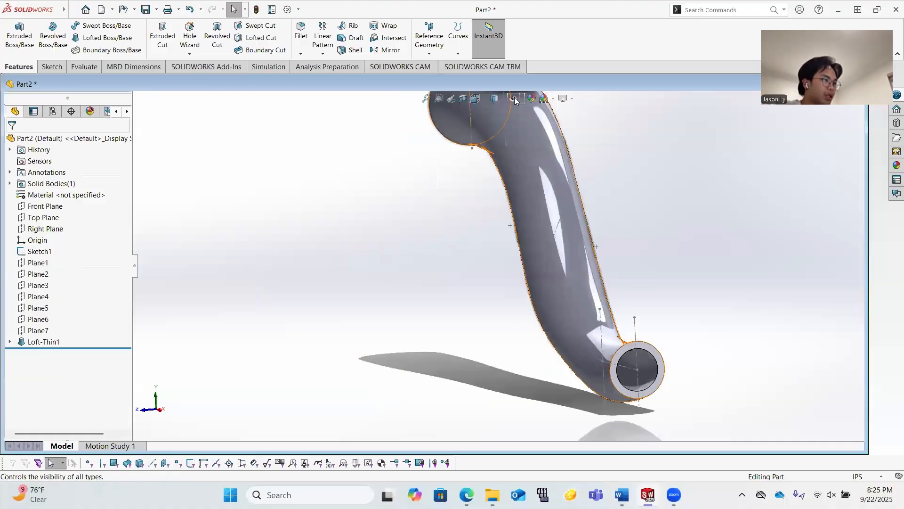
Hide all sketch and reference items and inspect the finished pipe from the front view and at an angle.
{"action": "middle_click_drag", "start_coordinate": [649, 283], "coordinate": [768, 302]}
{"action": "scroll", "coordinate": [603, 284], "scroll_direction": "up", "scroll_amount": 4}
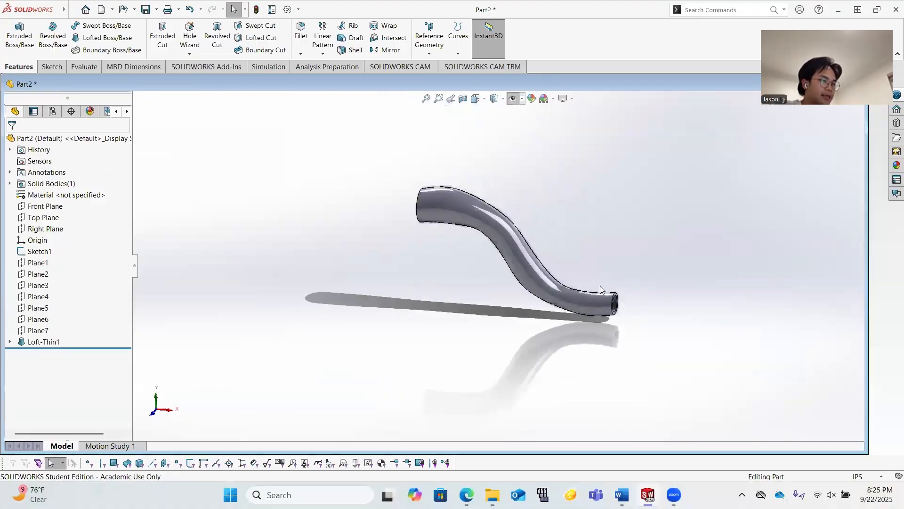
{"action": "middle_click_drag", "start_coordinate": [509, 297], "coordinate": [614, 313]}
{"action": "key", "text": "space"}
{"action": "left_click", "coordinate": [672, 402]}
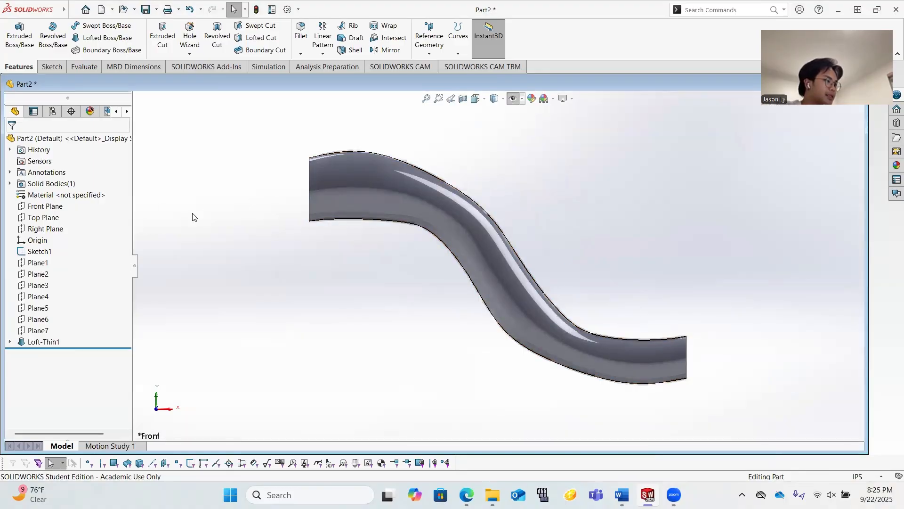
{"action": "mouse_move", "coordinate": [567, 286]}
{"action": "middle_mouse_down"}
{"action": "mouse_move", "coordinate": [542, 298]}
{"action": "mouse_move", "coordinate": [577, 283]}
{"action": "middle_mouse_up"}
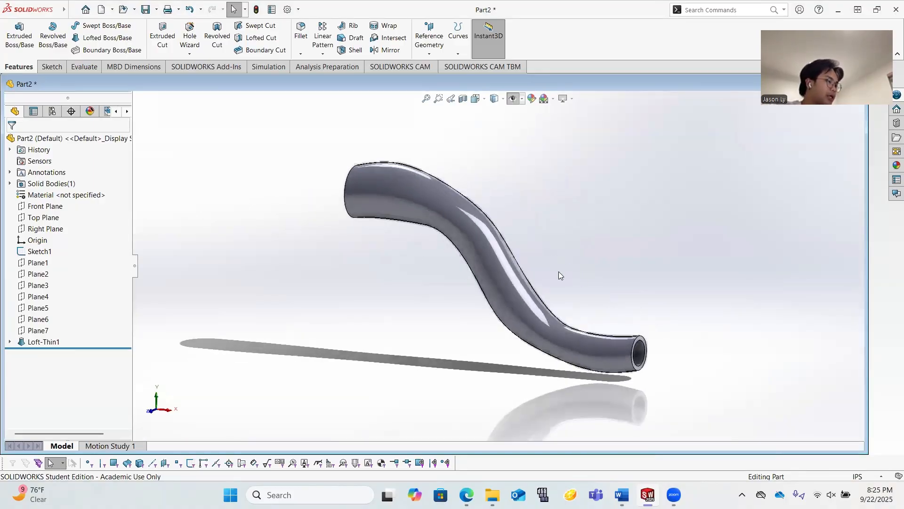
Delete the thin-walled loft feature while keeping its profile sketches.
{"action": "right_click", "coordinate": [52, 342]}
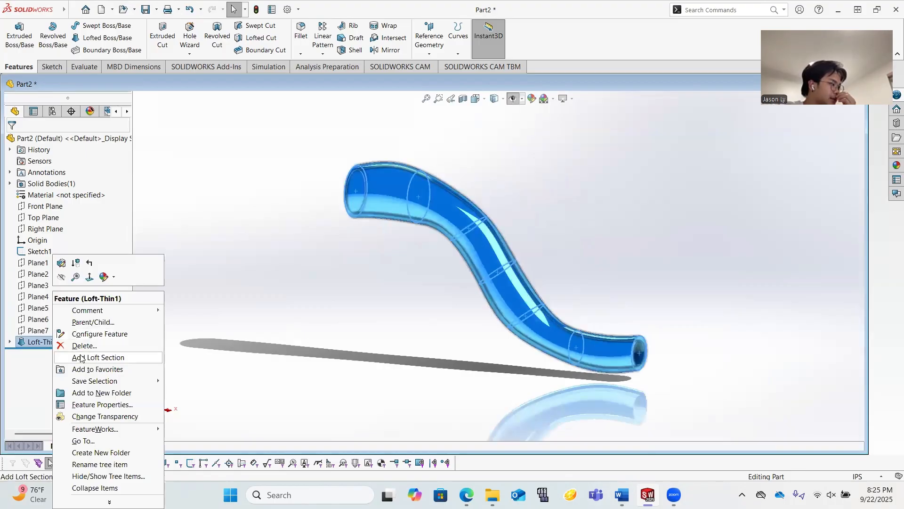
{"action": "left_click", "coordinate": [85, 347]}
{"action": "left_click", "coordinate": [533, 189]}
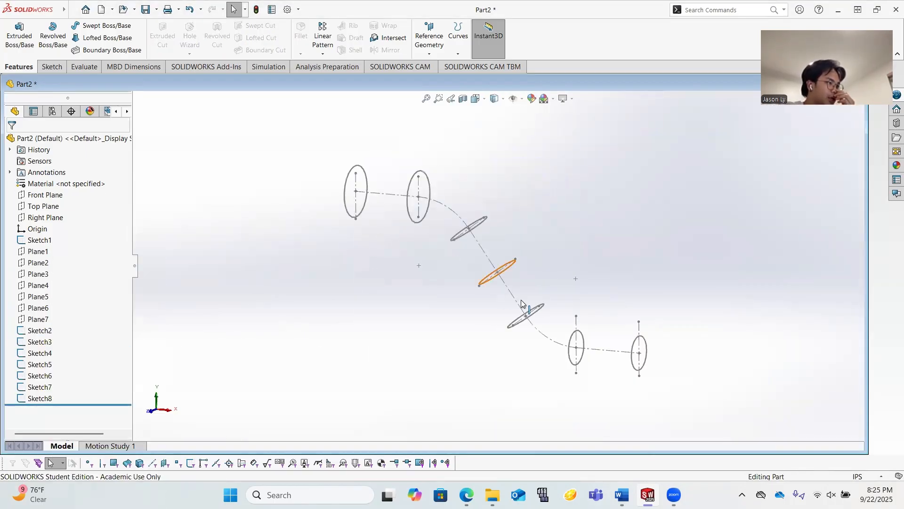
Hide the centerline sketch that runs through the circular cross-sections.
{"action": "scroll", "coordinate": [538, 282], "scroll_direction": "down", "scroll_amount": 2}
{"action": "scroll", "coordinate": [542, 285], "scroll_direction": "up", "scroll_amount": 2}
{"action": "scroll", "coordinate": [566, 315], "scroll_direction": "down", "scroll_amount": 1}
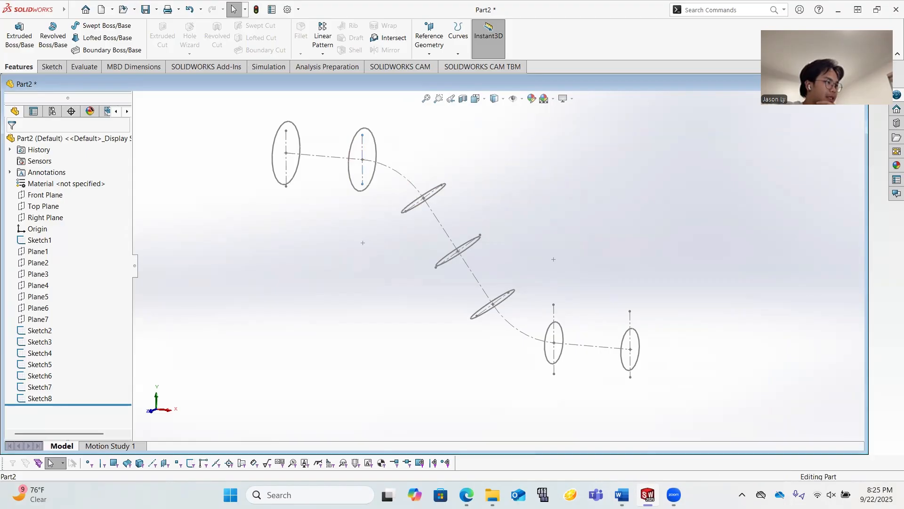
{"action": "left_click", "coordinate": [362, 150]}
{"action": "left_click", "coordinate": [403, 119]}
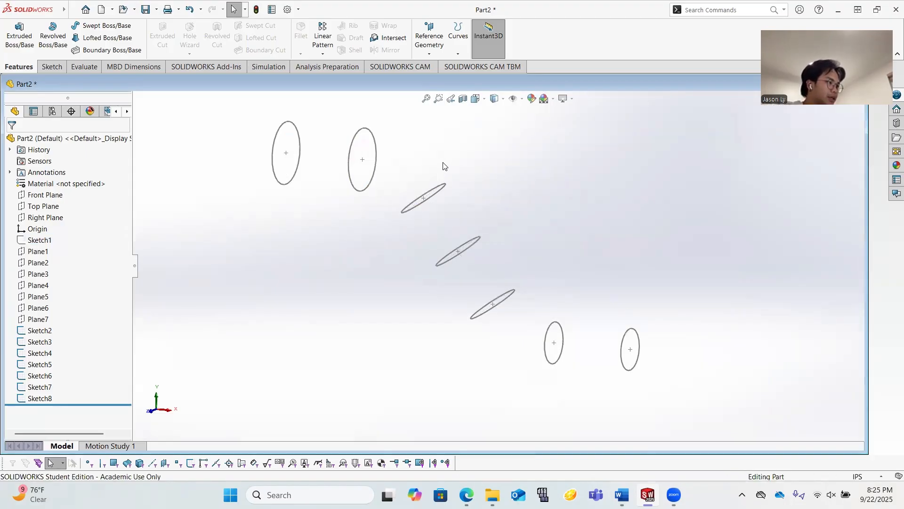
Examine the circular profiles at an angle, return to the front view, and start a new sketch on the Front Plane.
{"action": "key", "text": "space"}
{"action": "left_click", "coordinate": [547, 370]}
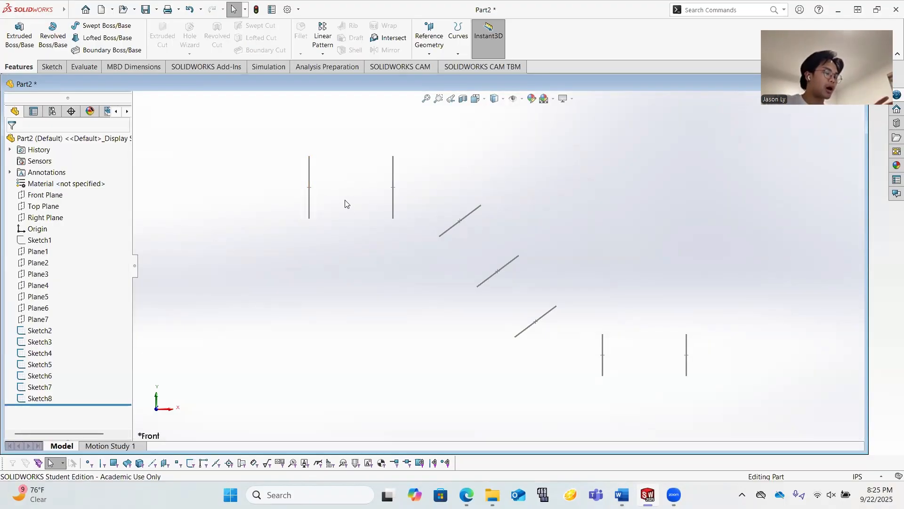
{"action": "mouse_move", "coordinate": [515, 245]}
{"action": "middle_mouse_down"}
{"action": "mouse_move", "coordinate": [470, 254]}
{"action": "mouse_move", "coordinate": [343, 158]}
{"action": "middle_mouse_up"}
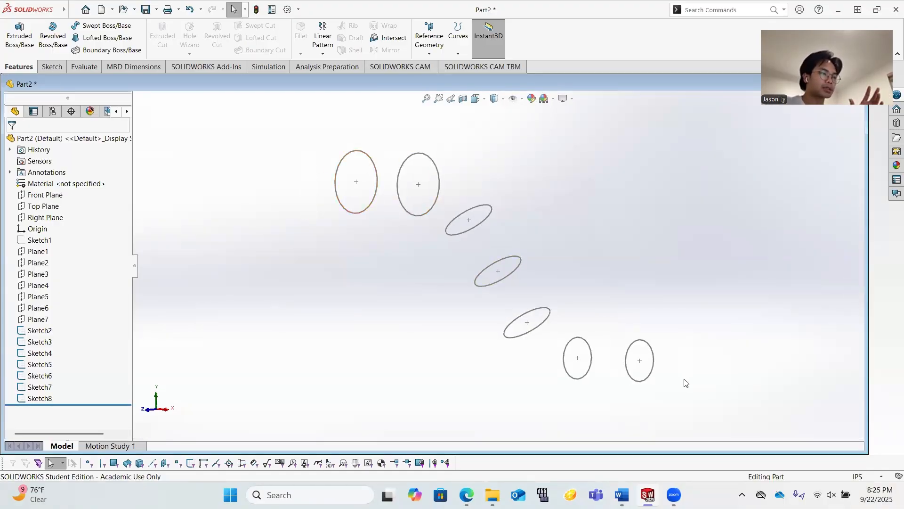
{"action": "middle_click_drag", "start_coordinate": [428, 304], "coordinate": [448, 307]}
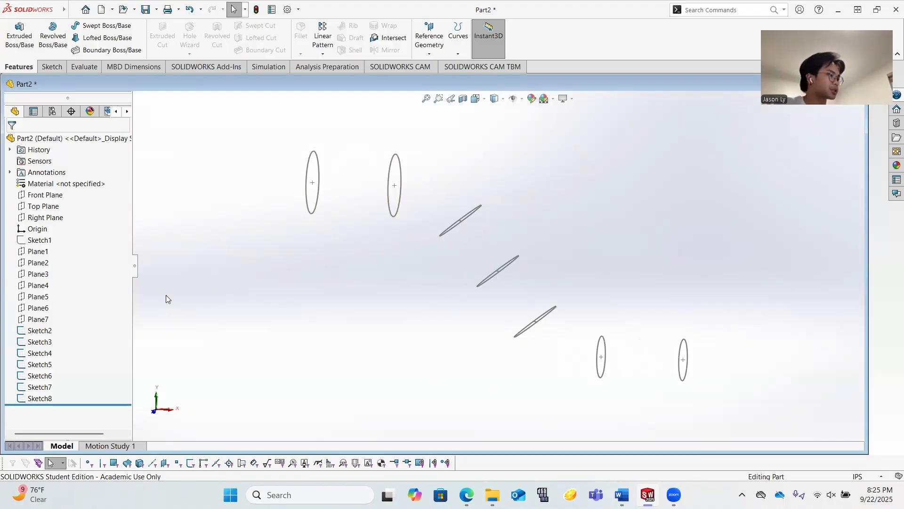
{"action": "key", "text": "space"}
{"action": "left_click", "coordinate": [315, 333]}
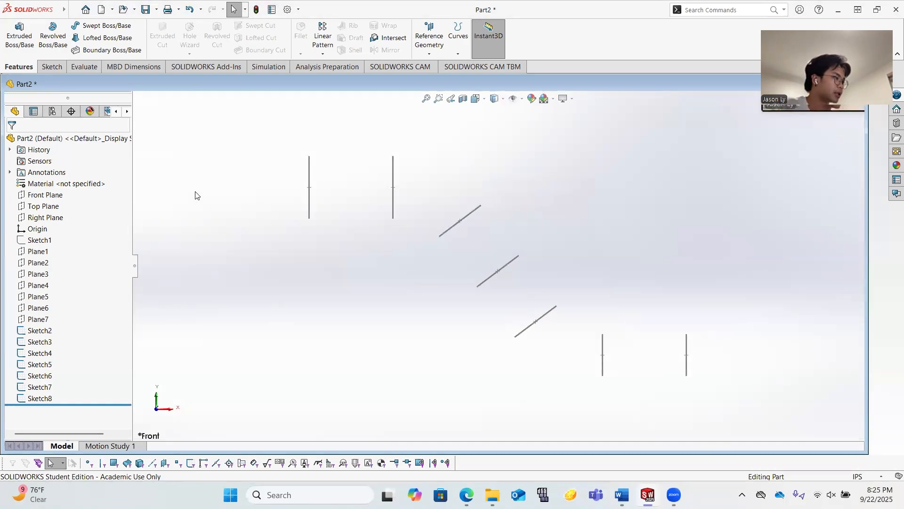
{"action": "left_click", "coordinate": [52, 67]}
{"action": "left_click", "coordinate": [14, 32]}
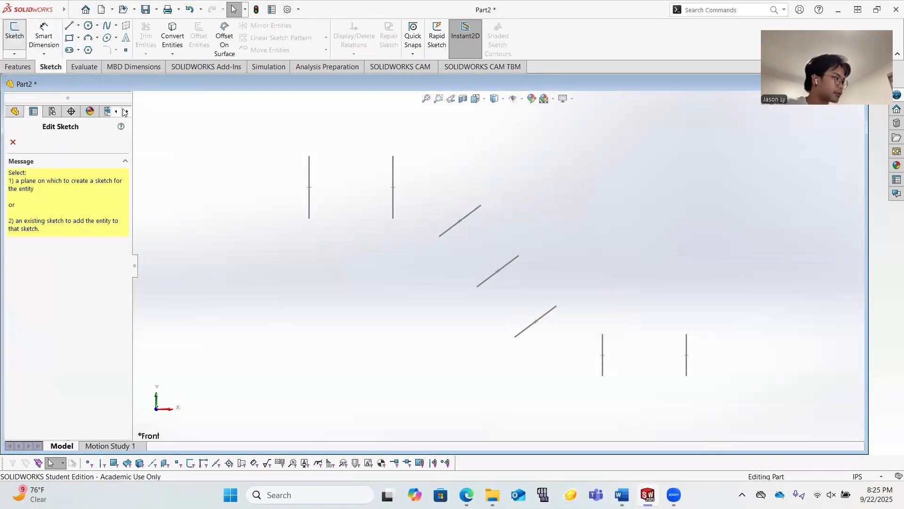
{"action": "left_click", "coordinate": [150, 113]}
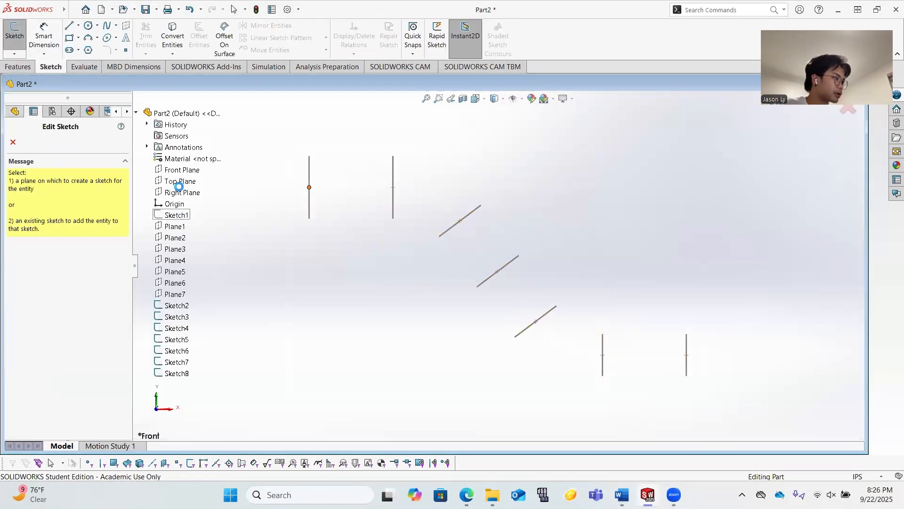
{"action": "left_click", "coordinate": [176, 170]}
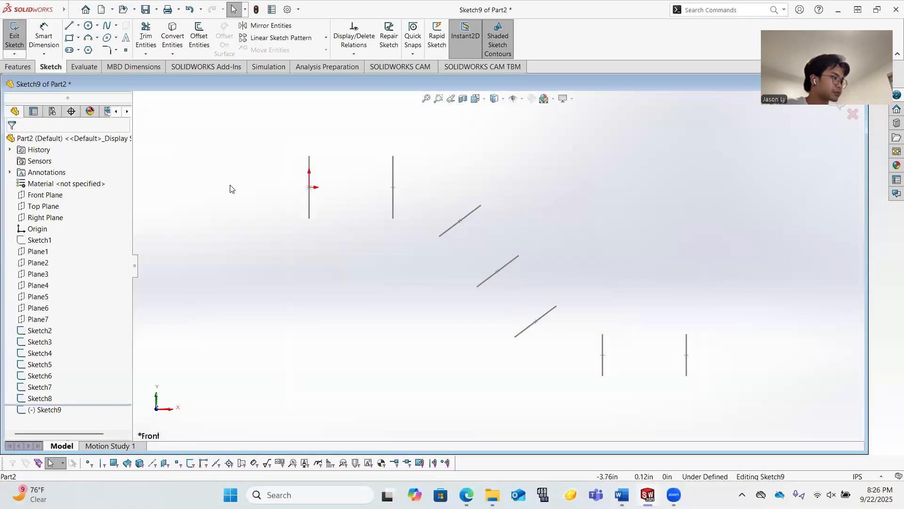
Draw a 4 in horizontal line between the first two circular profiles, about 1.35 in above the origin.
{"action": "scroll", "coordinate": [355, 172], "scroll_direction": "down", "scroll_amount": 5}
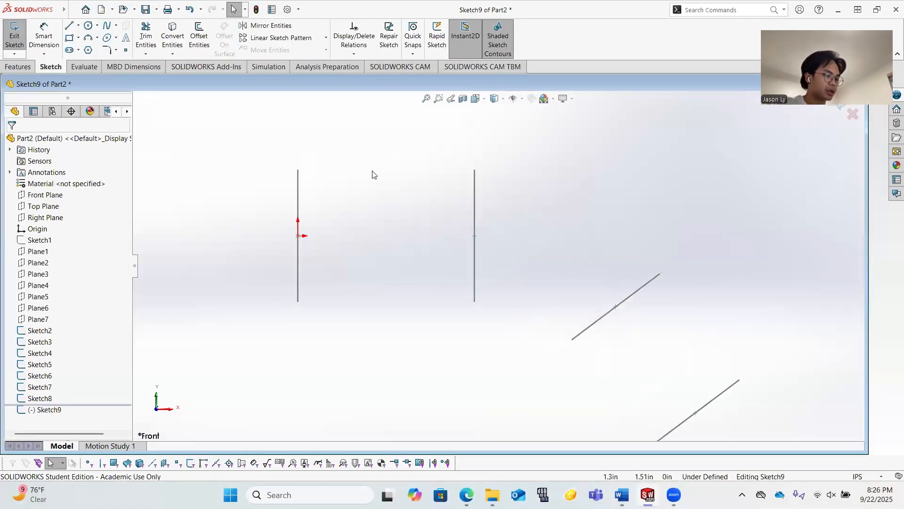
{"action": "key", "text": "l"}
{"action": "left_click", "coordinate": [299, 185]}
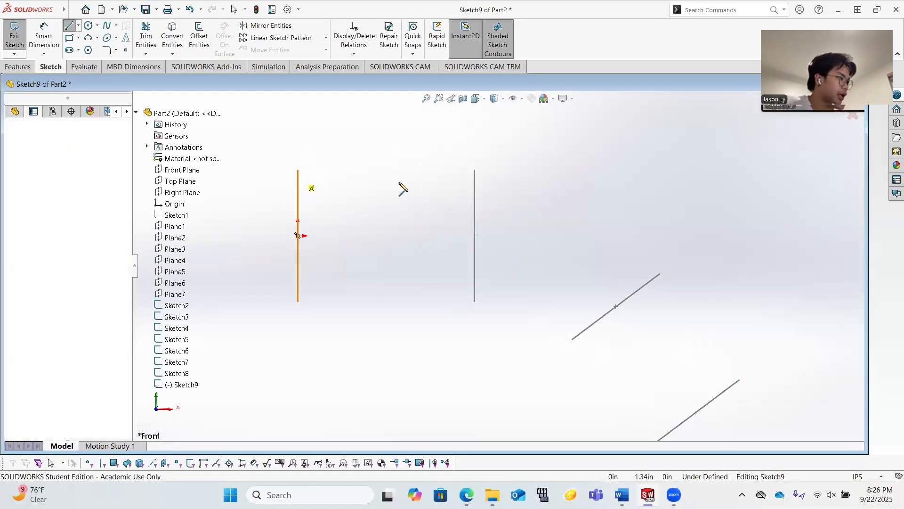
{"action": "left_click", "coordinate": [475, 177]}
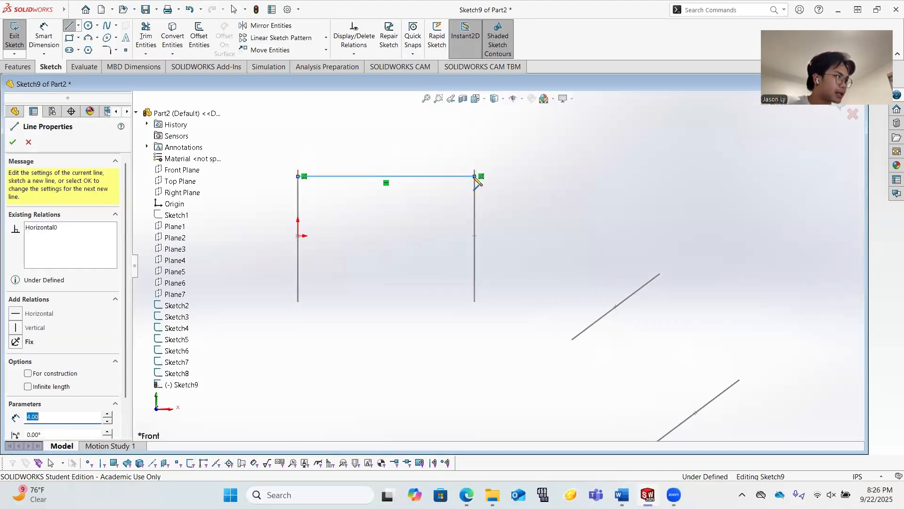
{"action": "key", "text": "Escape"}
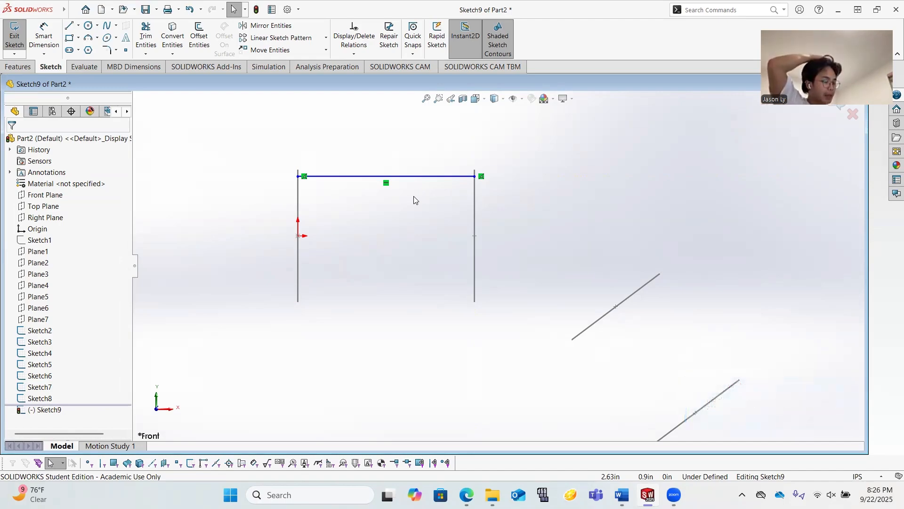
Show the Front Plane to examine how it and the line lie relative to the circles, and hide the plane again.
{"action": "scroll", "coordinate": [347, 175], "scroll_direction": "down", "scroll_amount": 2}
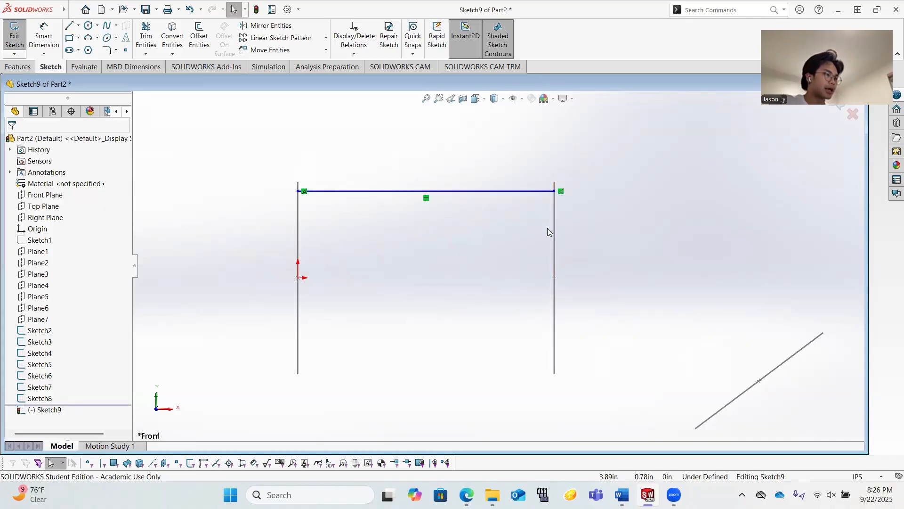
{"action": "middle_click_drag", "start_coordinate": [547, 228], "coordinate": [485, 235]}
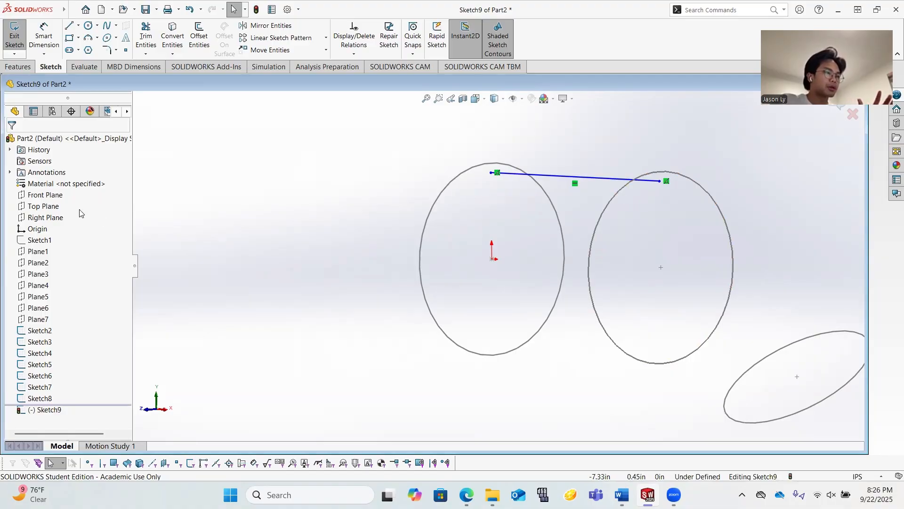
{"action": "right_click", "coordinate": [45, 195]}
{"action": "left_click", "coordinate": [360, 181]}
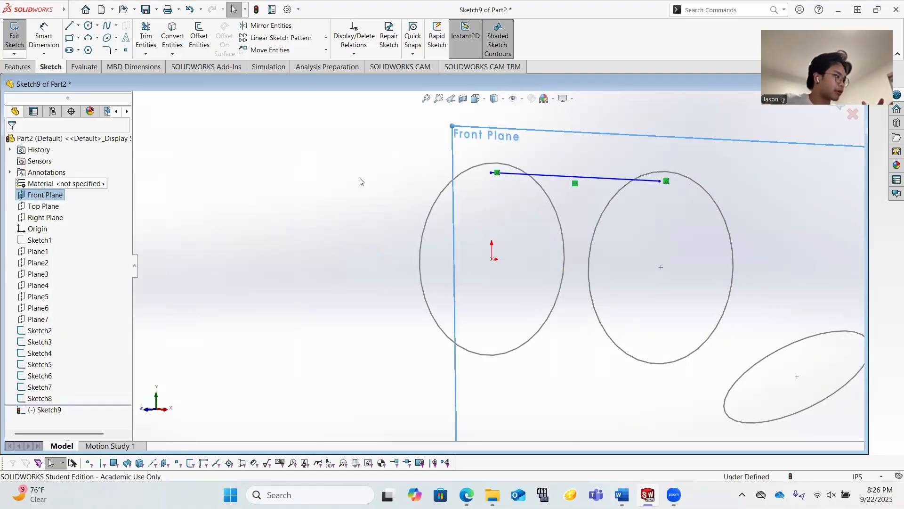
{"action": "mouse_move", "coordinate": [642, 329]}
{"action": "middle_mouse_down"}
{"action": "mouse_move", "coordinate": [610, 273]}
{"action": "mouse_move", "coordinate": [609, 323]}
{"action": "mouse_move", "coordinate": [584, 259]}
{"action": "mouse_move", "coordinate": [589, 221]}
{"action": "mouse_move", "coordinate": [569, 252]}
{"action": "mouse_move", "coordinate": [588, 204]}
{"action": "mouse_move", "coordinate": [544, 252]}
{"action": "mouse_move", "coordinate": [565, 223]}
{"action": "middle_mouse_up"}
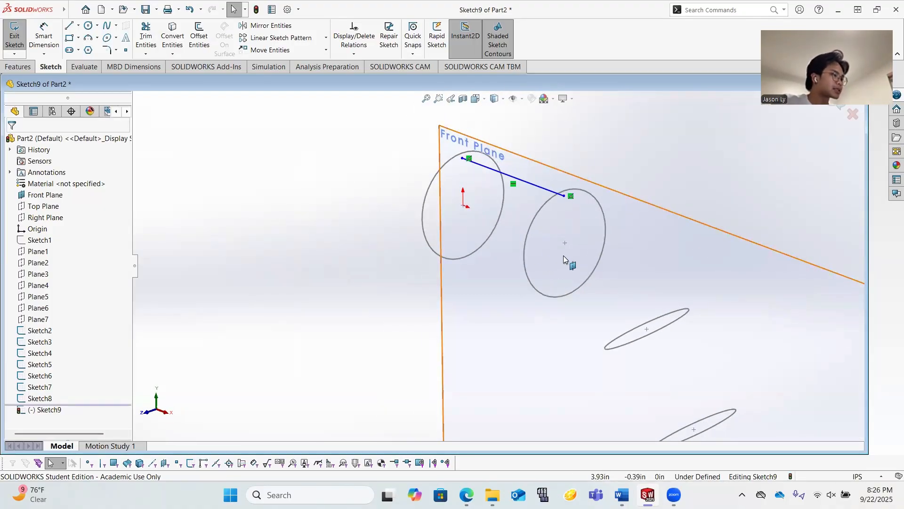
{"action": "key", "text": "space"}
{"action": "left_click", "coordinate": [584, 302]}
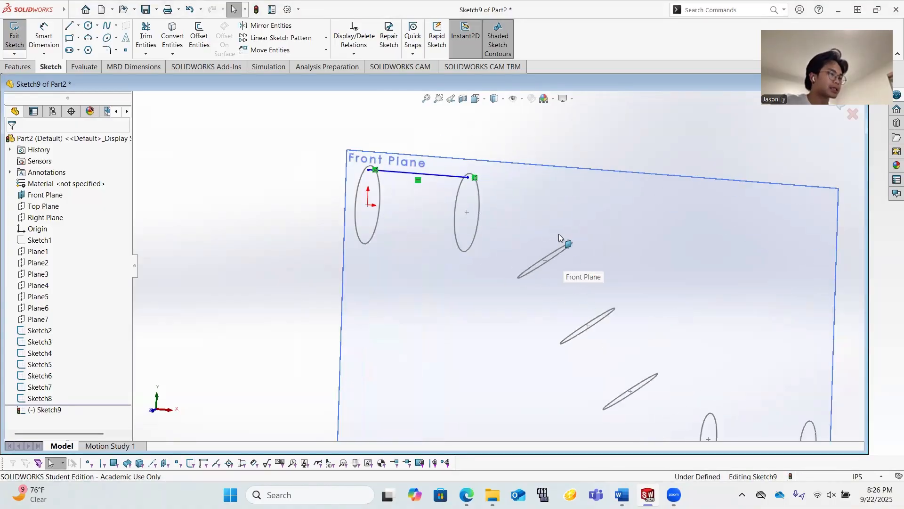
{"action": "scroll", "coordinate": [391, 188], "scroll_direction": "down", "scroll_amount": 5}
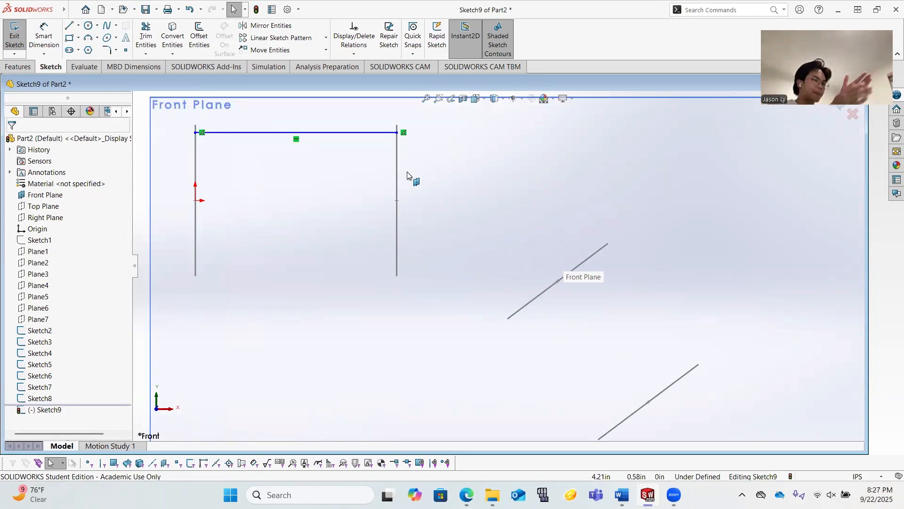
{"action": "scroll", "coordinate": [376, 179], "scroll_direction": "up", "scroll_amount": 2}
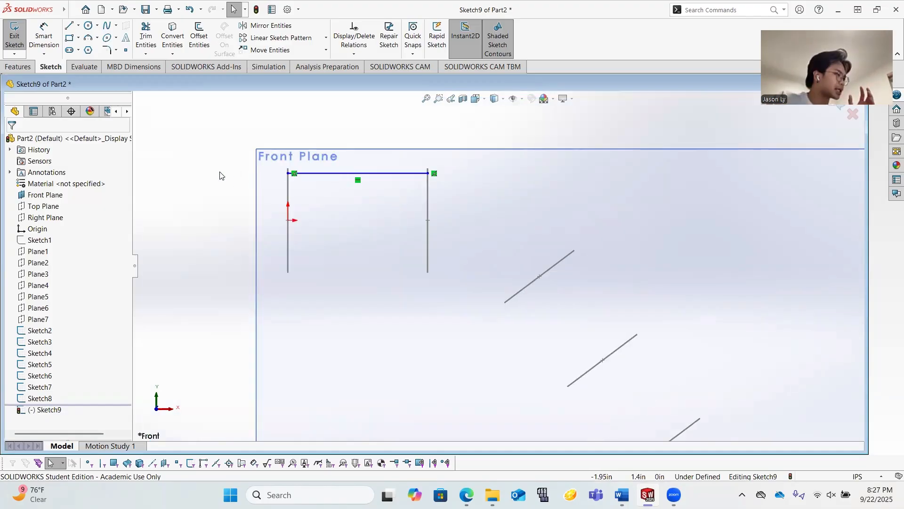
{"action": "right_click", "coordinate": [458, 181]}
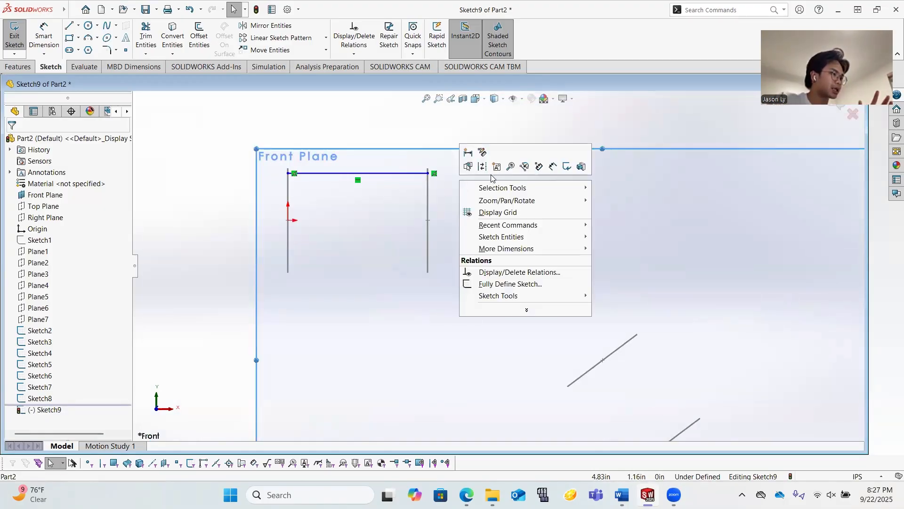
{"action": "left_click", "coordinate": [228, 183]}
{"action": "right_click", "coordinate": [61, 195]}
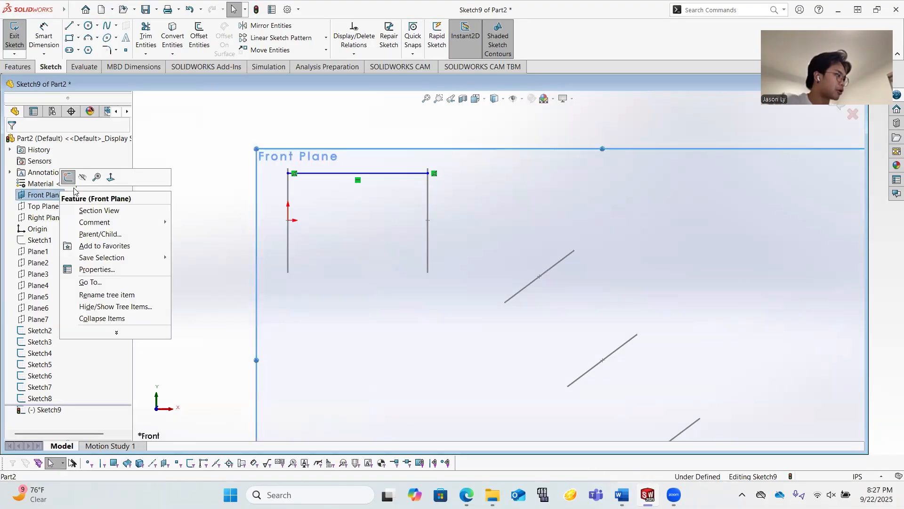
{"action": "left_click", "coordinate": [83, 177]}
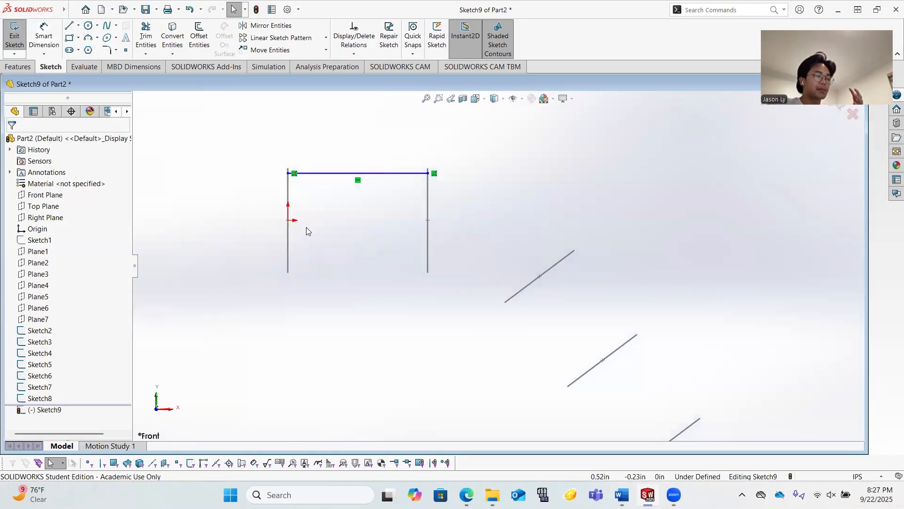
Dimension the horizontal line 1.5 in above the origin, check it against the circles at an angle, and return to the front view.
{"action": "scroll", "coordinate": [311, 224], "scroll_direction": "down", "scroll_amount": 2}
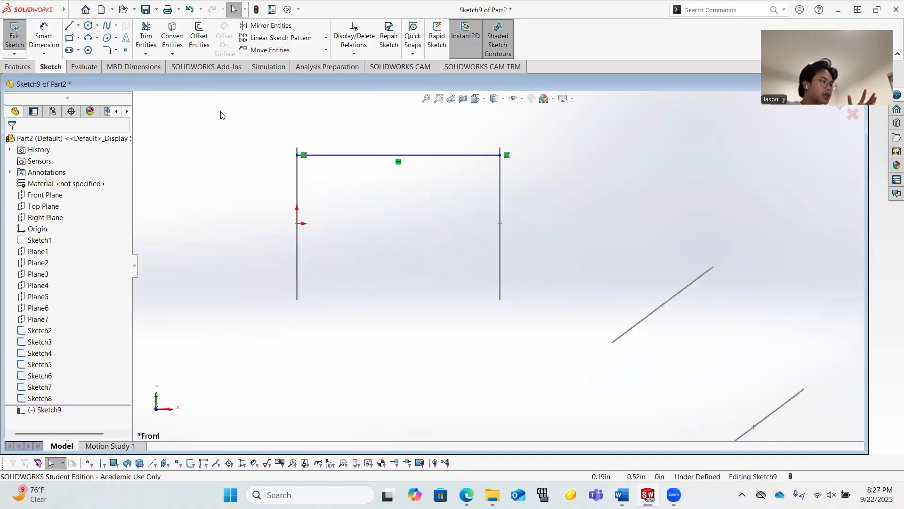
{"action": "left_click", "coordinate": [43, 35]}
{"action": "left_click", "coordinate": [323, 156]}
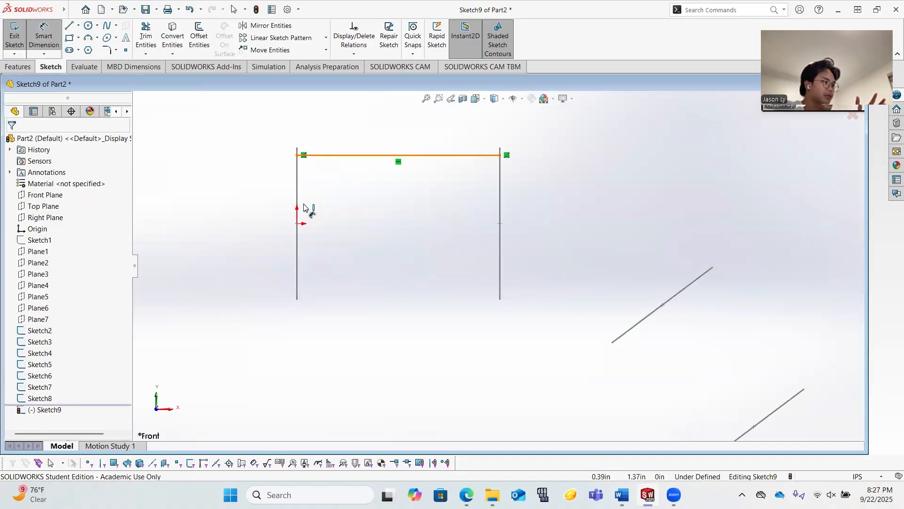
{"action": "left_click", "coordinate": [296, 211]}
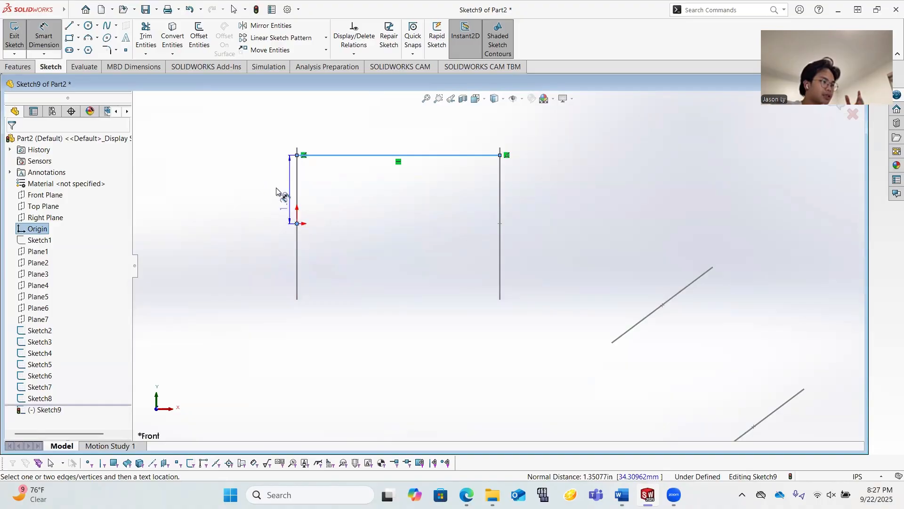
{"action": "left_click", "coordinate": [276, 193]}
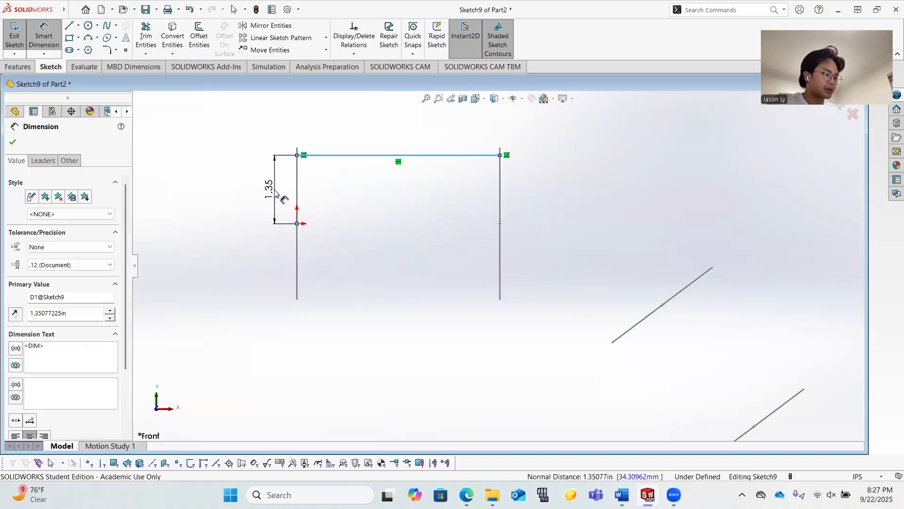
{"action": "key", "text": "Return"}
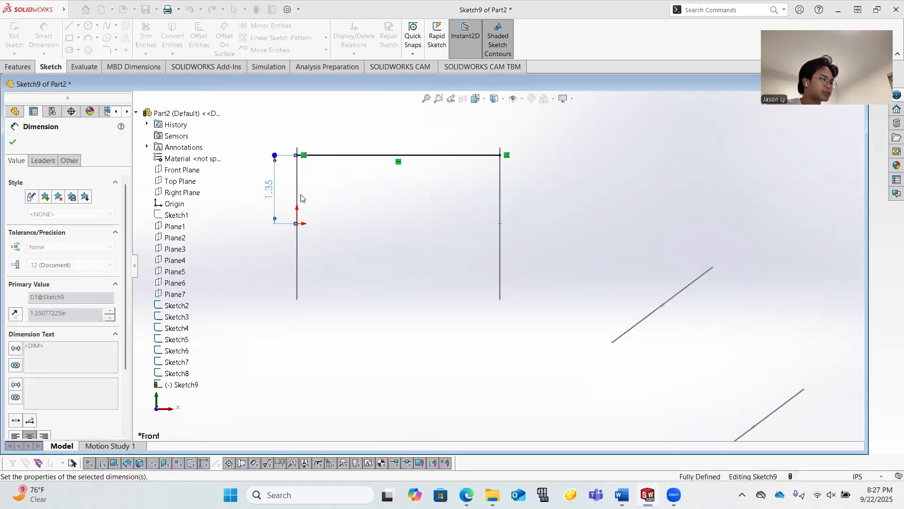
{"action": "key", "text": "Escape"}
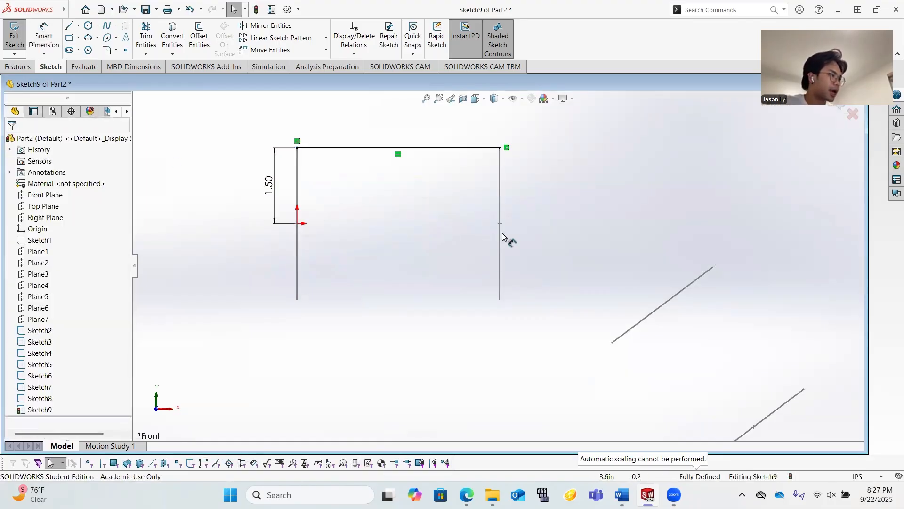
{"action": "middle_click_drag", "start_coordinate": [496, 236], "coordinate": [470, 238]}
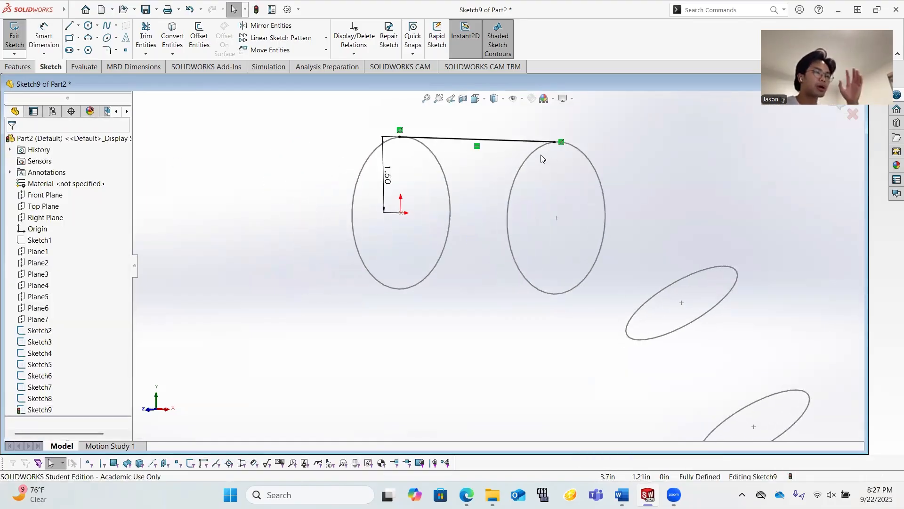
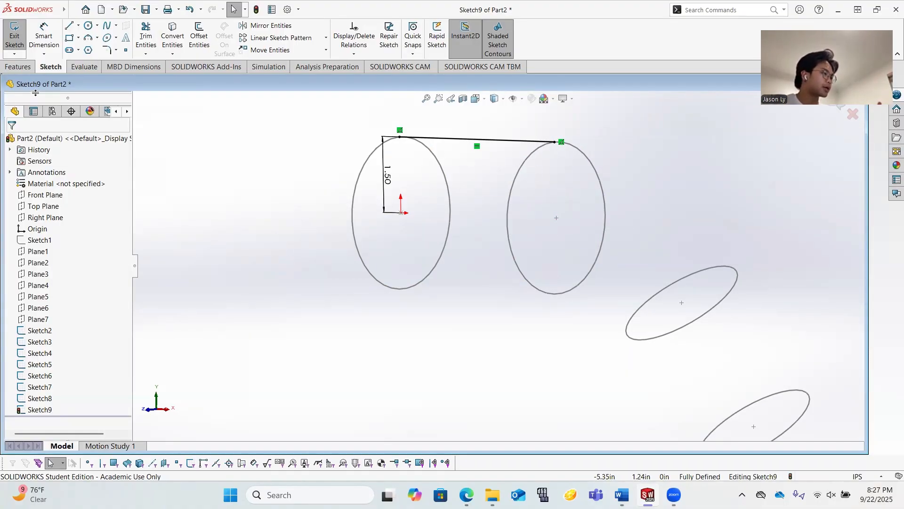
{"action": "key", "text": "space"}
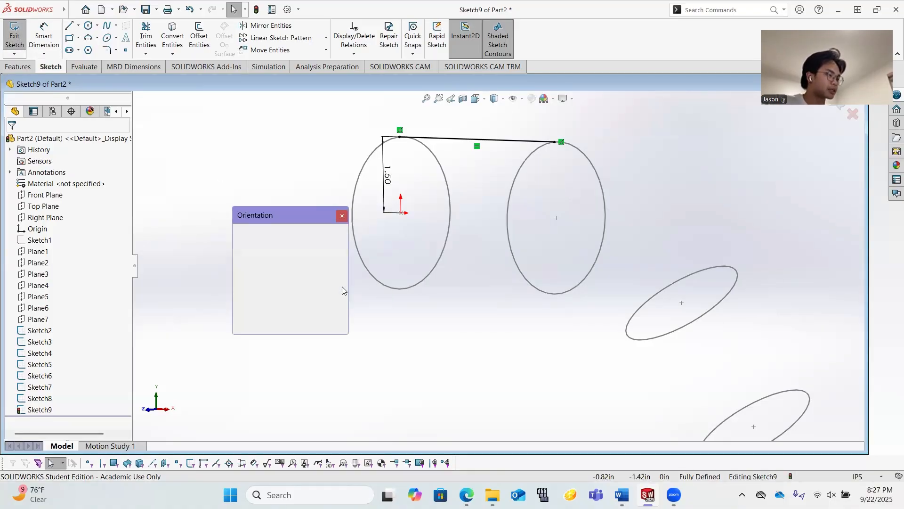
{"action": "left_click", "coordinate": [256, 259]}
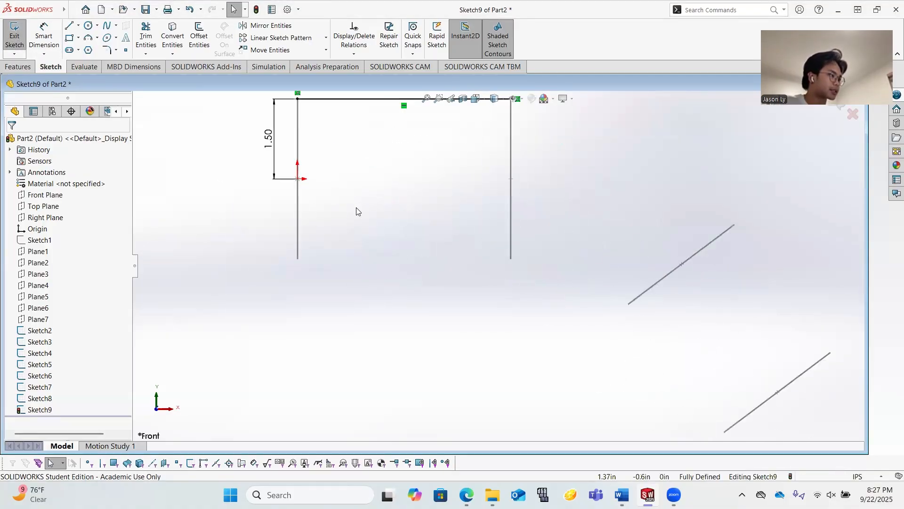
Draw a horizontal line about 4 in long between the first two circular profiles, about 1.39 in below the origin.
{"action": "key", "text": "l"}
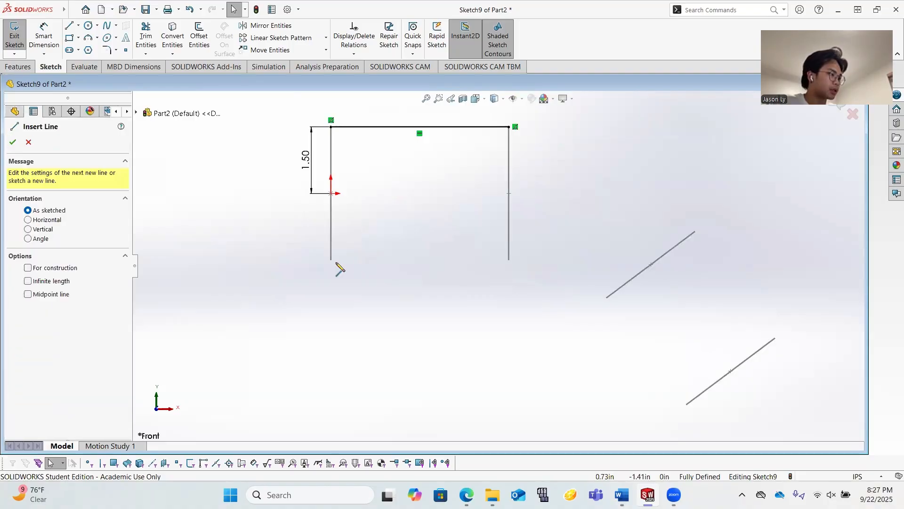
{"action": "scroll", "coordinate": [339, 266], "scroll_direction": "down", "scroll_amount": 2}
{"action": "left_click", "coordinate": [281, 266]}
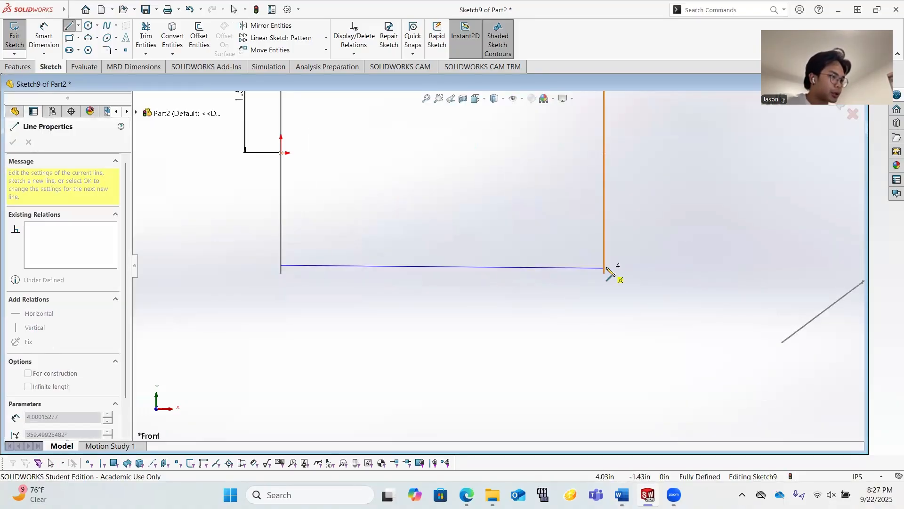
{"action": "left_click", "coordinate": [605, 267]}
{"action": "key", "text": "Escape"}
{"action": "key", "text": "Escape"}
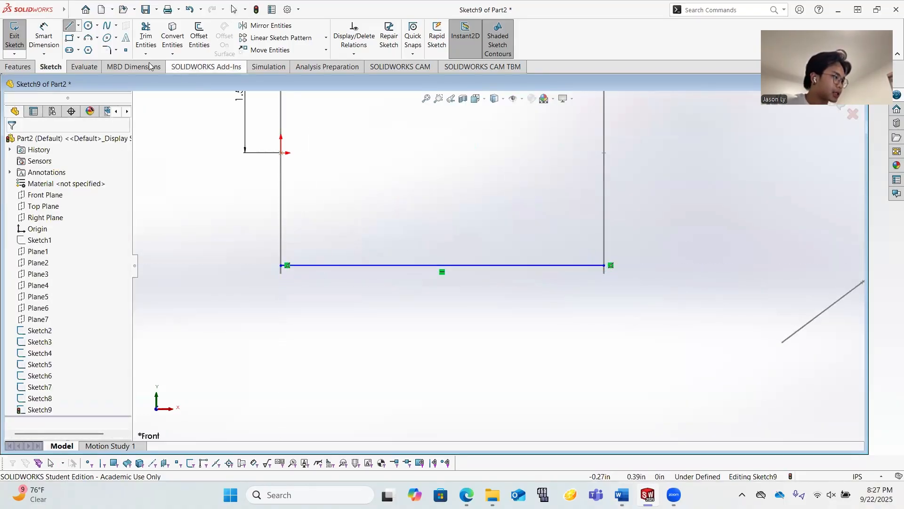
Dimension the lower horizontal line 1.5 in below the origin.
{"action": "left_click", "coordinate": [44, 37]}
{"action": "left_click", "coordinate": [333, 265]}
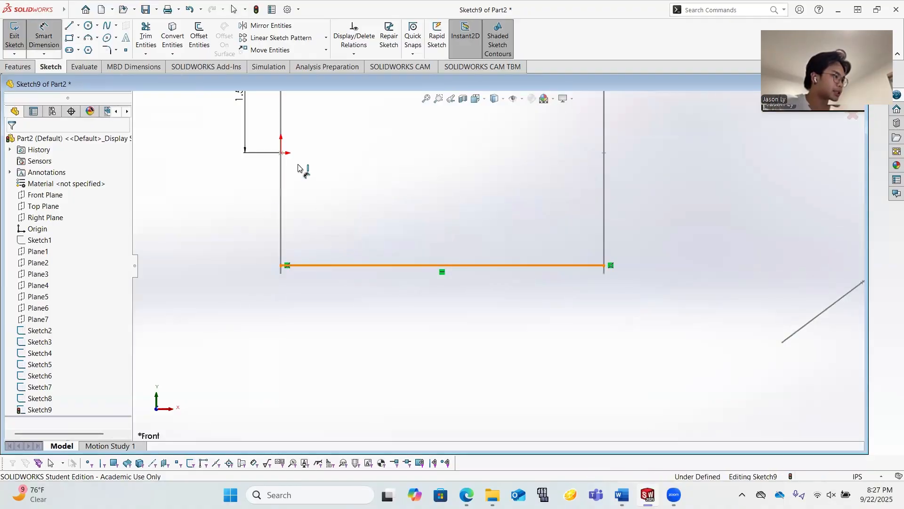
{"action": "left_click", "coordinate": [281, 153]}
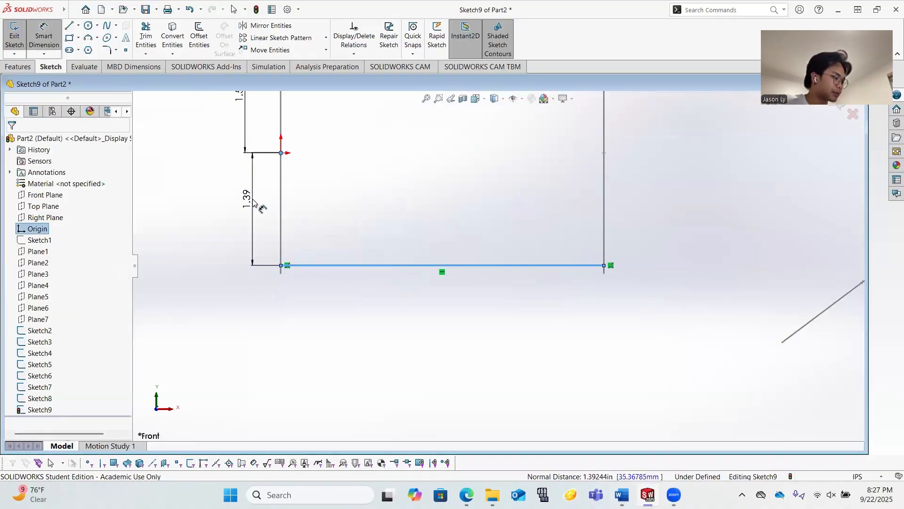
{"action": "left_click", "coordinate": [254, 203]}
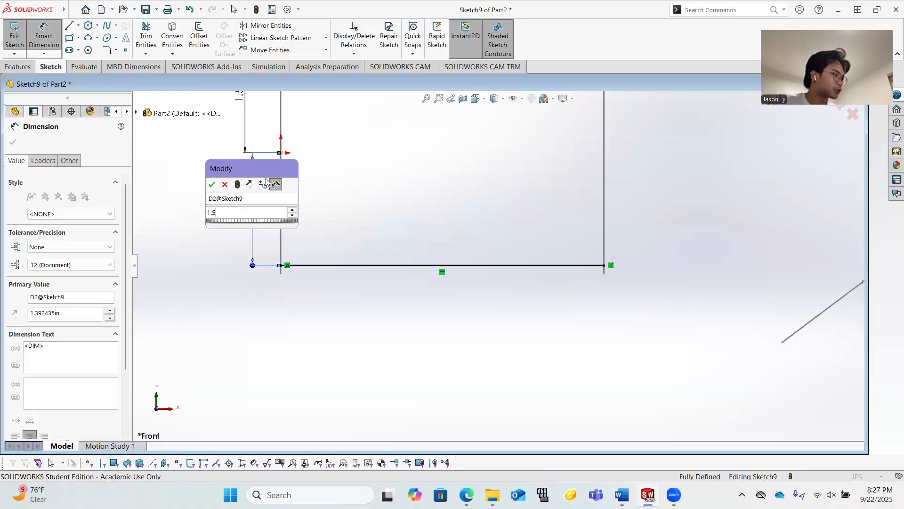
{"action": "key", "text": "Return"}
{"action": "left_click", "coordinate": [13, 142]}
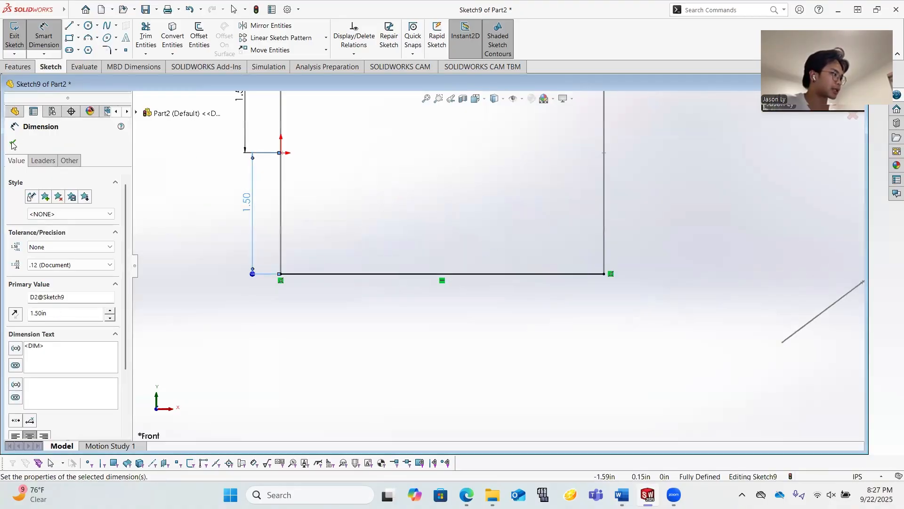
{"action": "key", "text": "f"}
{"action": "key", "text": "Escape"}
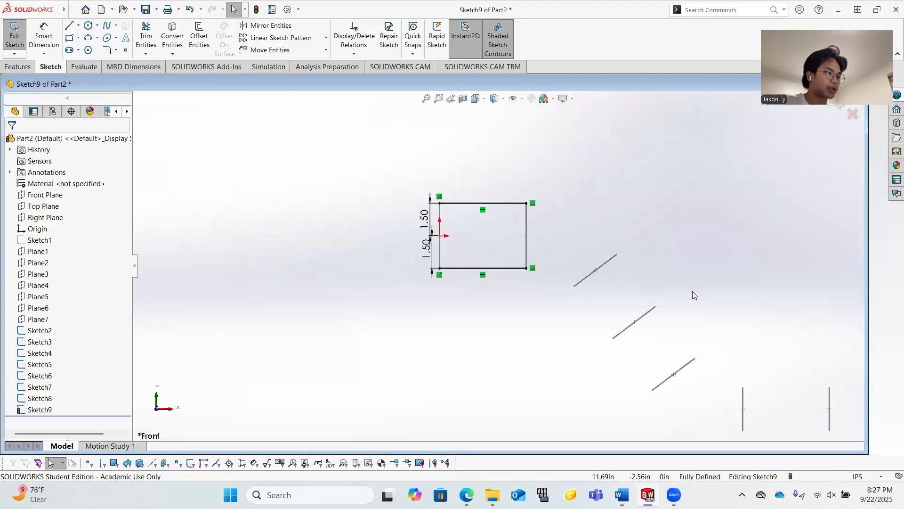
Draw two horizontal lines between the last two circular profiles, one near their upper ends and one at their lower ends.
{"action": "scroll", "coordinate": [715, 348], "scroll_direction": "down", "scroll_amount": 1}
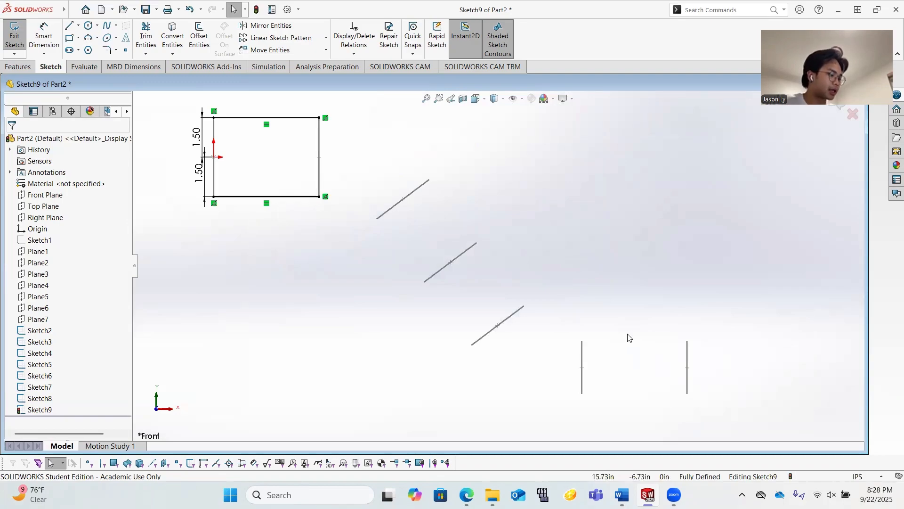
{"action": "key", "text": "l"}
{"action": "left_click", "coordinate": [582, 345]}
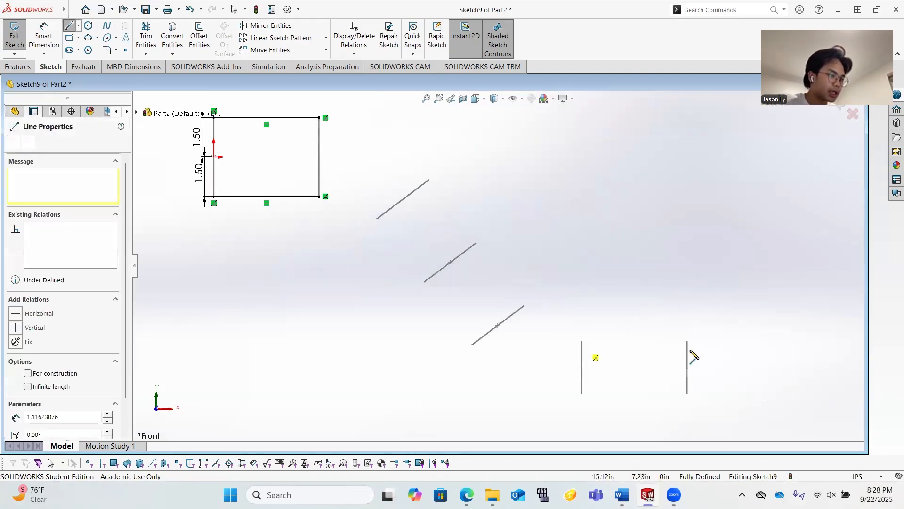
{"action": "left_click", "coordinate": [687, 347]}
{"action": "key", "text": "Escape"}
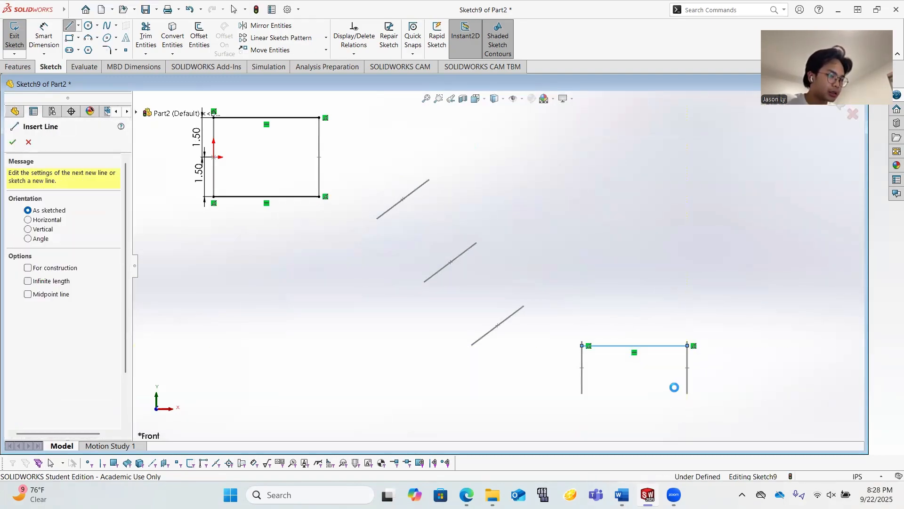
{"action": "key", "text": "Escape"}
{"action": "scroll", "coordinate": [687, 393], "scroll_direction": "down", "scroll_amount": 3}
{"action": "key", "text": "l"}
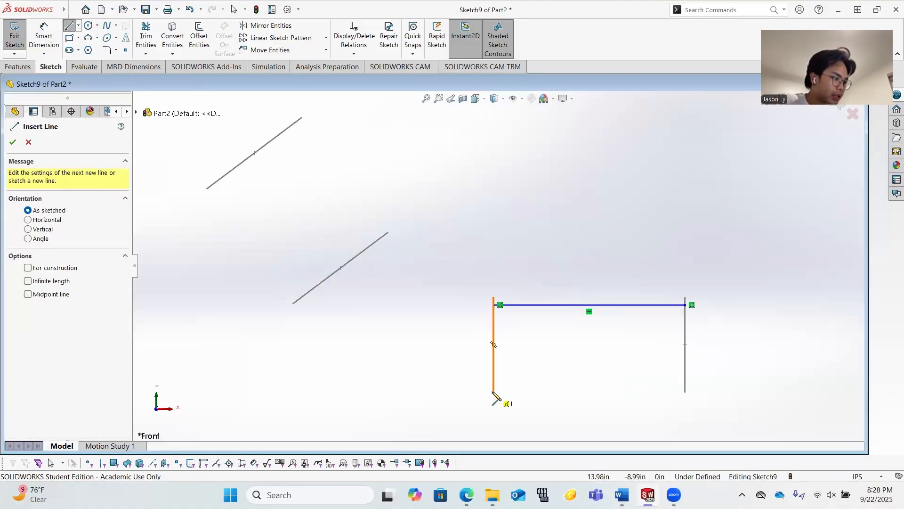
{"action": "left_click", "coordinate": [685, 392]}
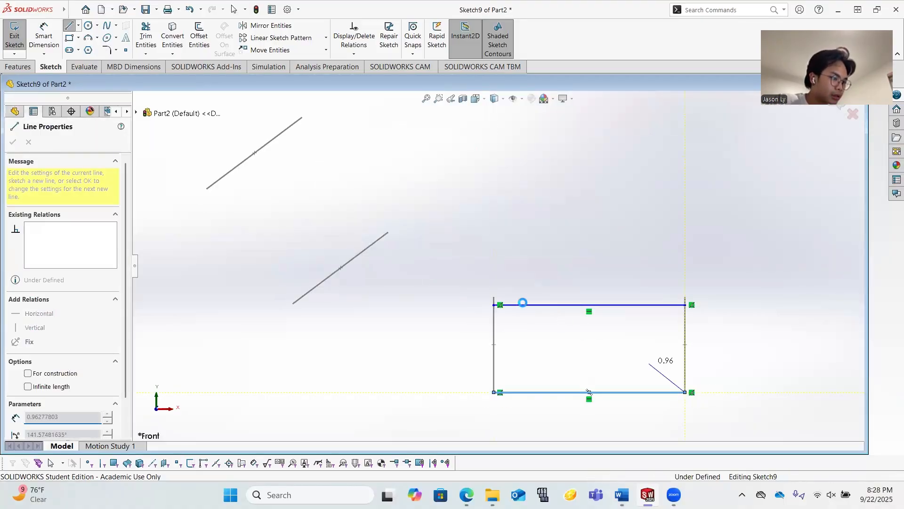
{"action": "key", "text": "Escape"}
Draw two slanted lines, each about 6 in long, from the first to the third angled profile, one along each side.
{"action": "scroll", "coordinate": [422, 192], "scroll_direction": "down", "scroll_amount": 2}
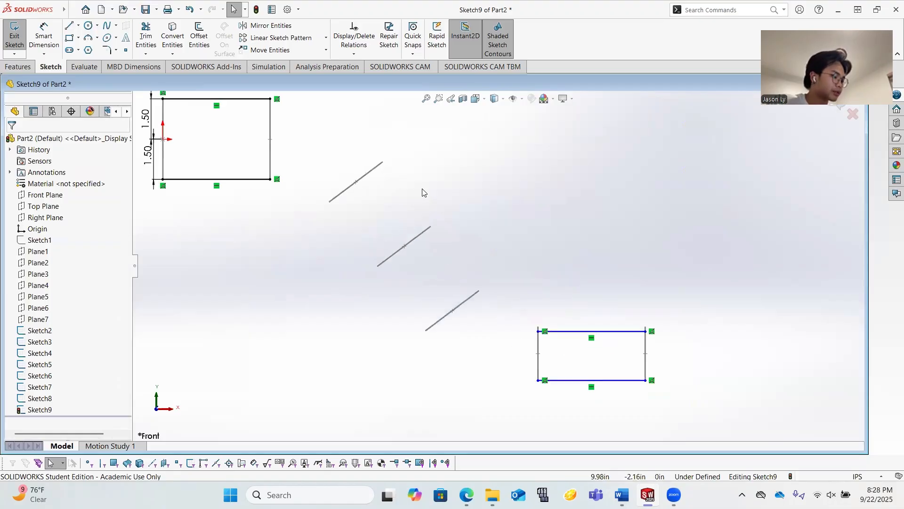
{"action": "key", "text": "l"}
{"action": "left_click", "coordinate": [383, 162]}
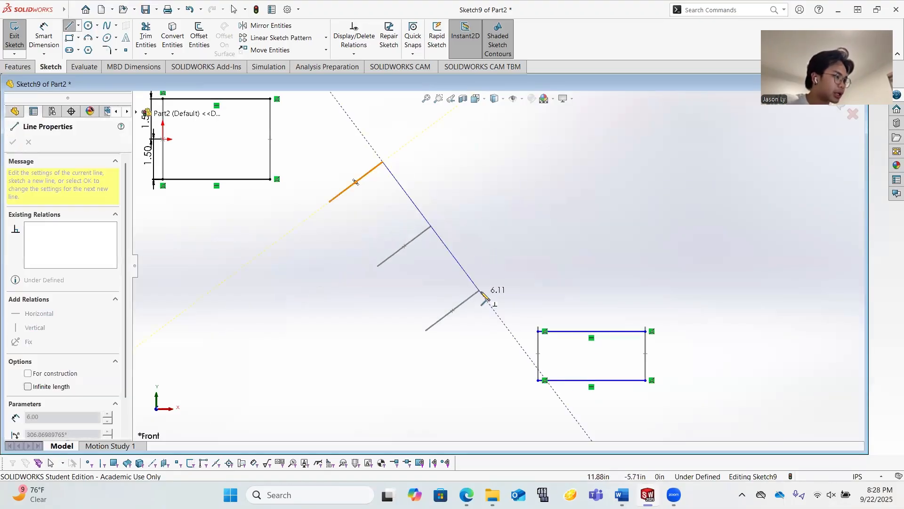
{"action": "left_click", "coordinate": [479, 291]}
{"action": "key", "text": "Escape"}
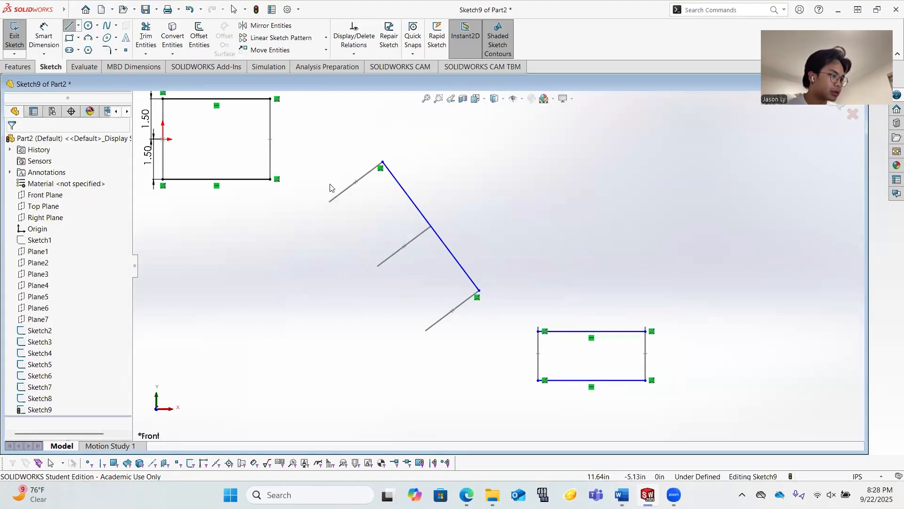
{"action": "key", "text": "l"}
{"action": "left_click", "coordinate": [335, 200]}
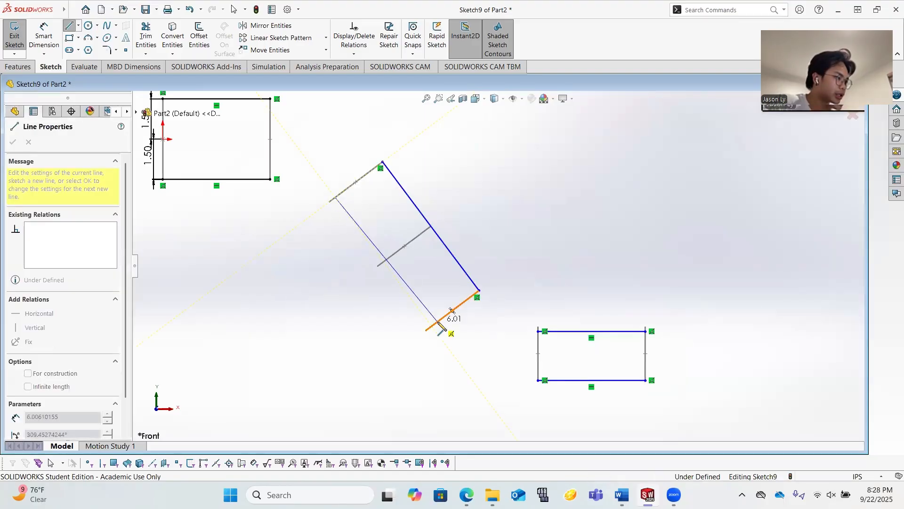
{"action": "left_click", "coordinate": [437, 322]}
{"action": "key", "text": "Escape"}
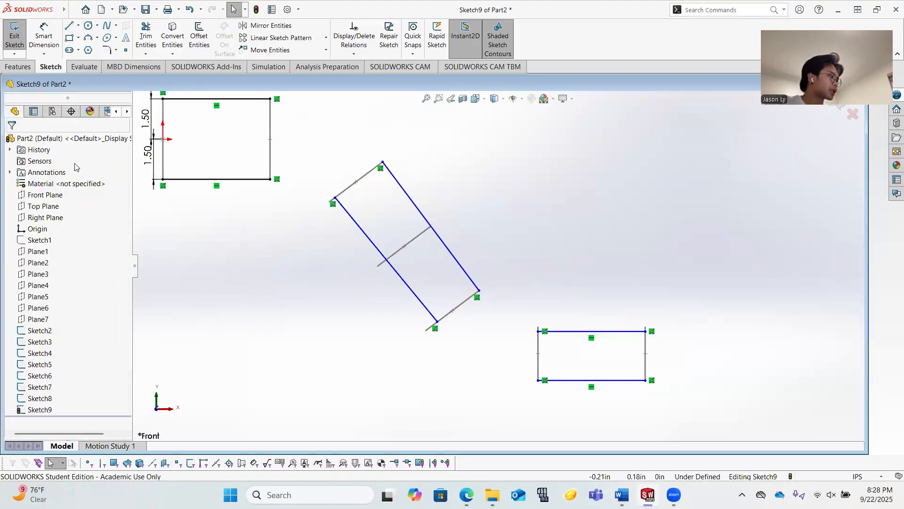
Show Sketch1 so the pipe's centerline path can serve as a reference.
{"action": "right_click", "coordinate": [39, 240]}
{"action": "left_click", "coordinate": [227, 274]}
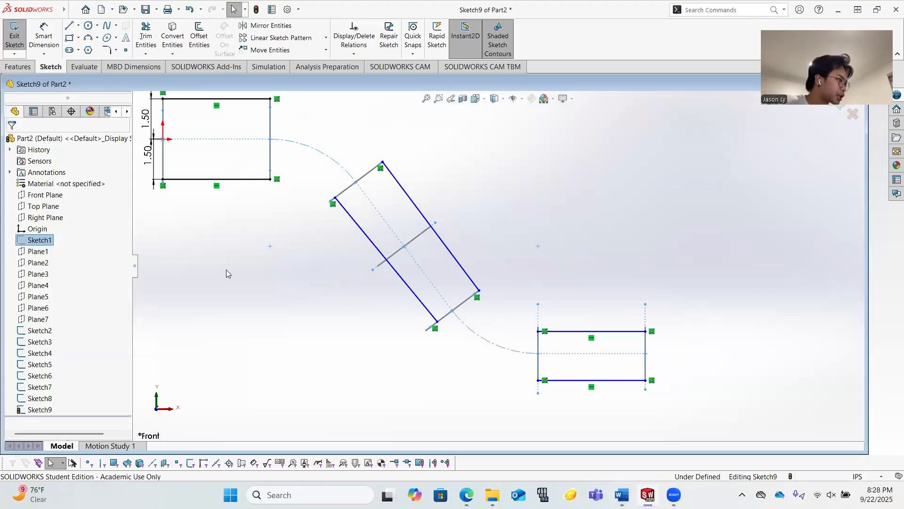
{"action": "left_click", "coordinate": [317, 293]}
{"action": "scroll", "coordinate": [287, 272], "scroll_direction": "up", "scroll_amount": 5}
{"action": "scroll", "coordinate": [297, 218], "scroll_direction": "down", "scroll_amount": 3}
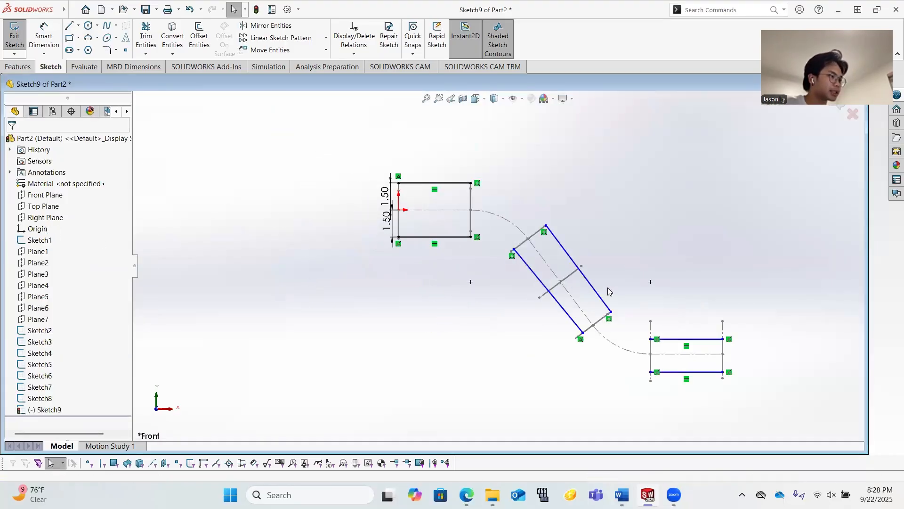
{"action": "scroll", "coordinate": [608, 291], "scroll_direction": "down", "scroll_amount": 1}
Make both slanted lines parallel to the slanted segment of the centerline path.
{"action": "left_click", "coordinate": [518, 280]}
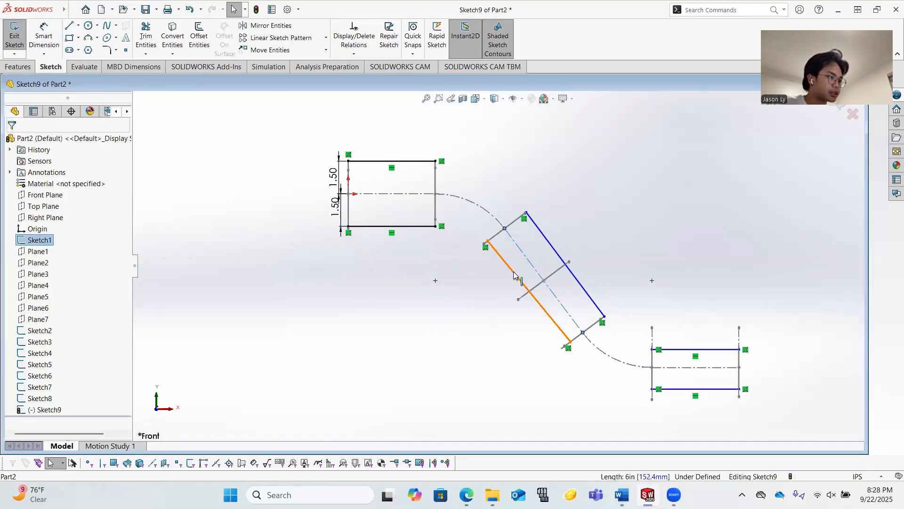
{"action": "left_click", "coordinate": [548, 243], "text": "ctrl"}
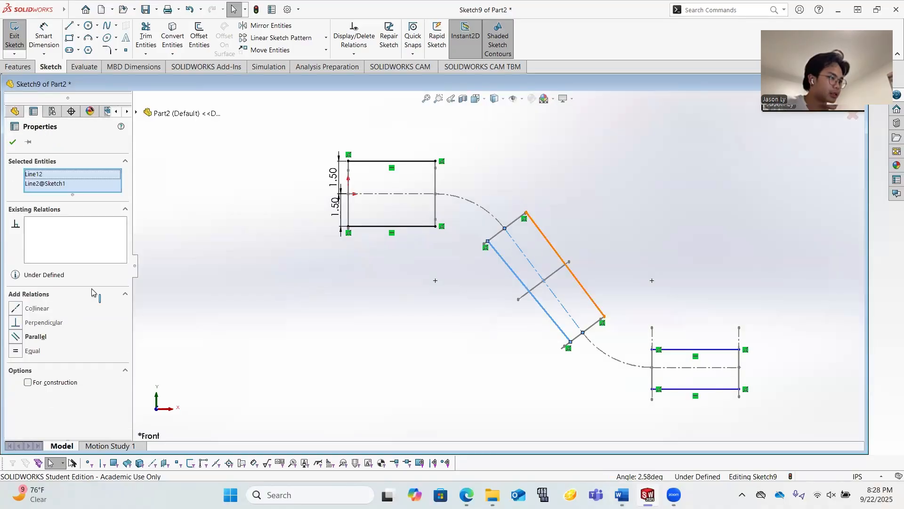
{"action": "left_click", "coordinate": [31, 331]}
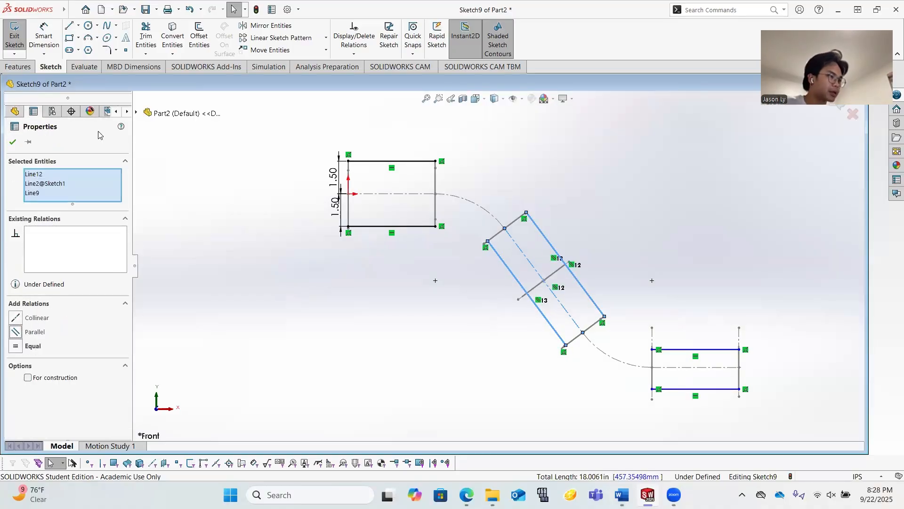
{"action": "left_click", "coordinate": [19, 142]}
Dimension the upper slanted line 1.25 in from the slanted centerline.
{"action": "scroll", "coordinate": [653, 320], "scroll_direction": "down", "scroll_amount": 2}
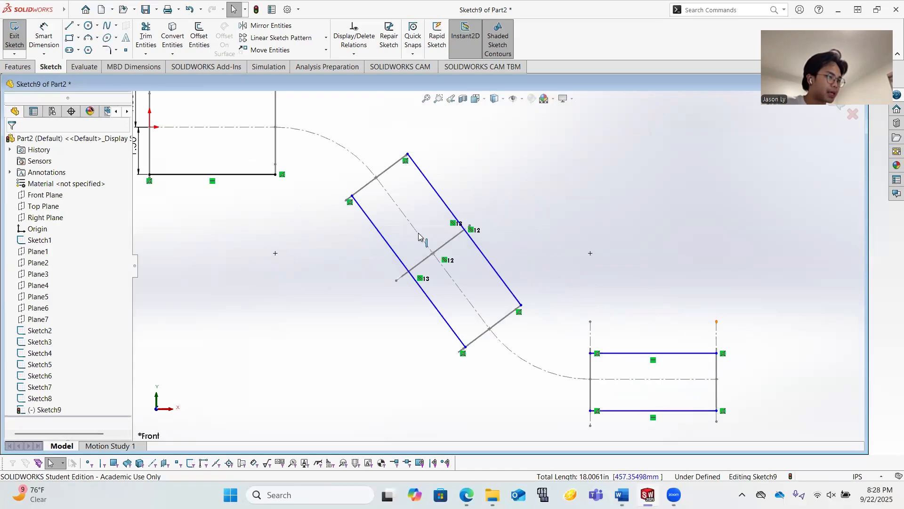
{"action": "left_click", "coordinate": [44, 36]}
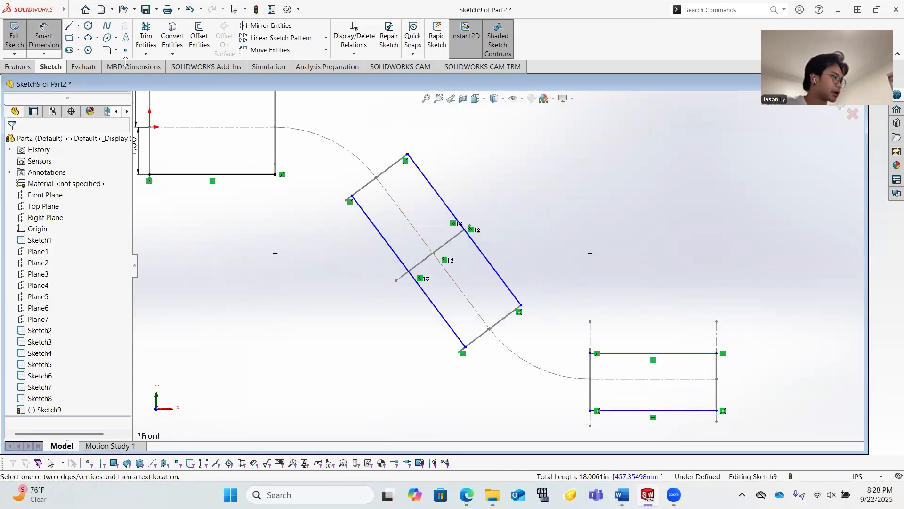
{"action": "left_click", "coordinate": [412, 225]}
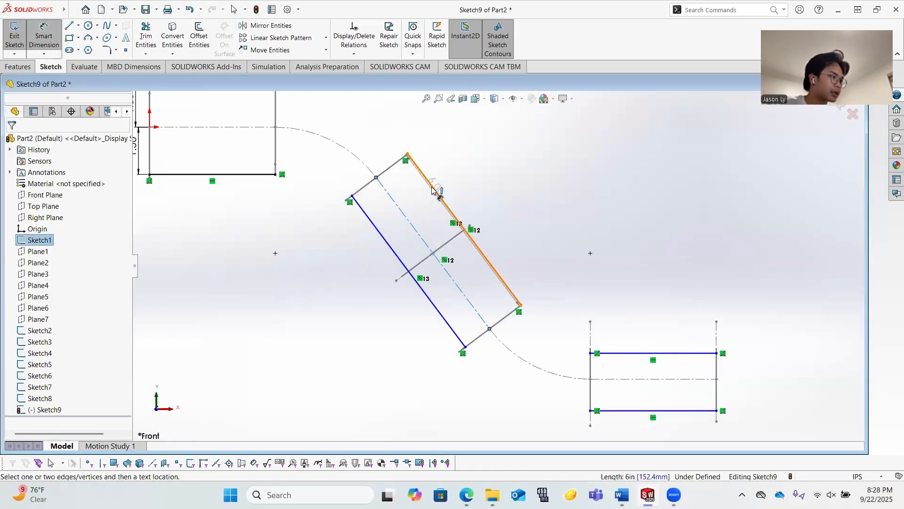
{"action": "left_click", "coordinate": [433, 188]}
{"action": "left_click", "coordinate": [410, 133]}
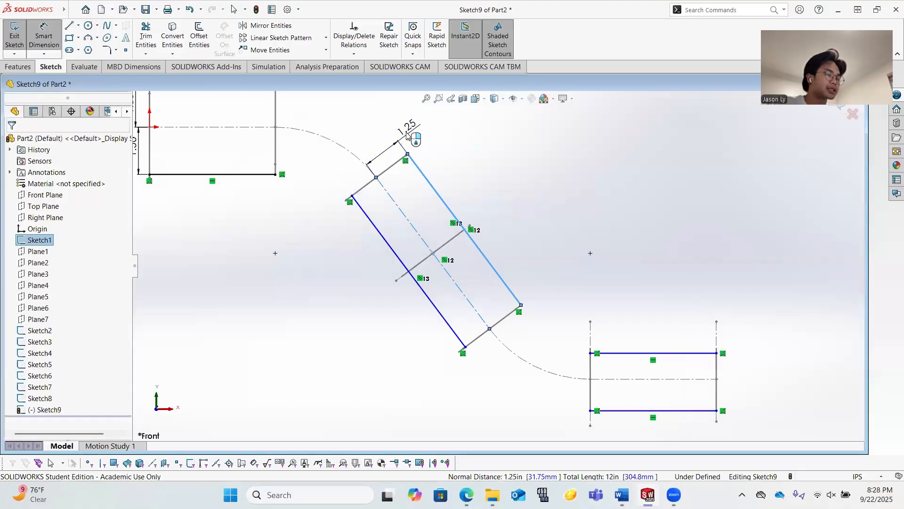
{"action": "type", "text": ".125"}
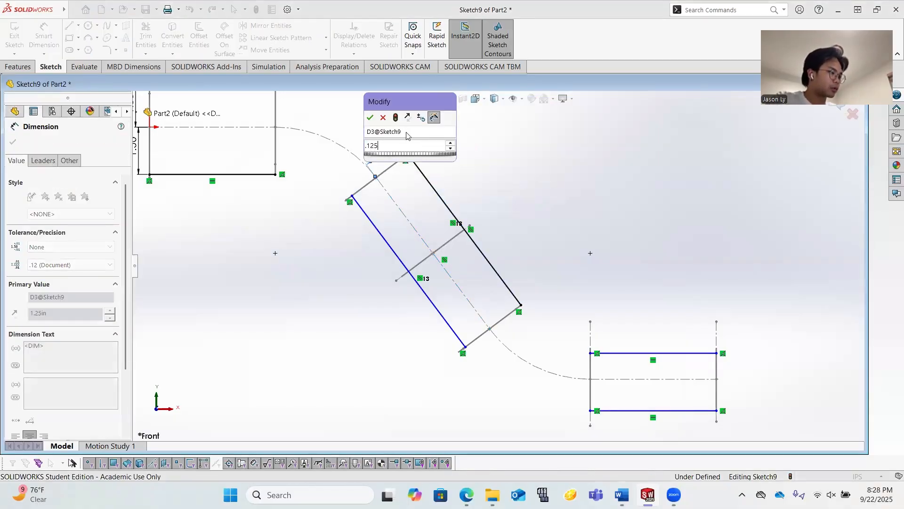
{"action": "key", "text": "Return"}
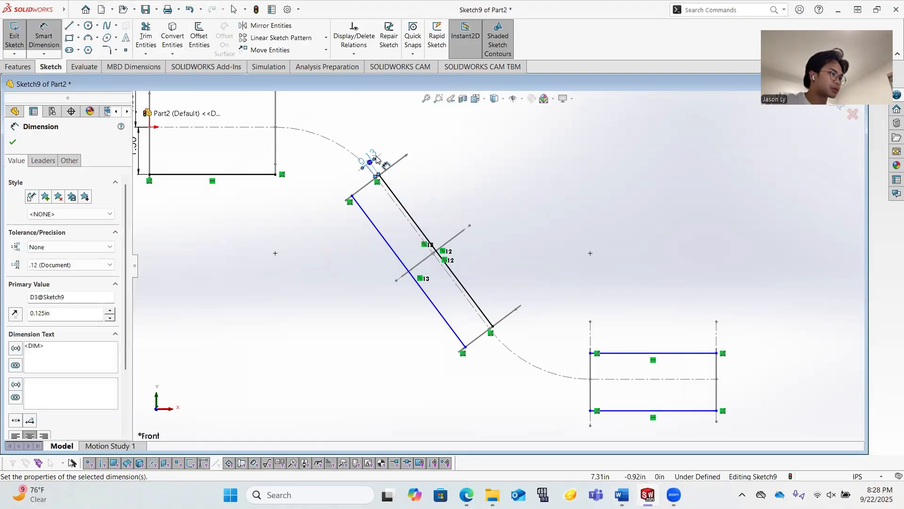
{"action": "double_click", "coordinate": [375, 155]}
{"action": "type", "text": "1.25"}
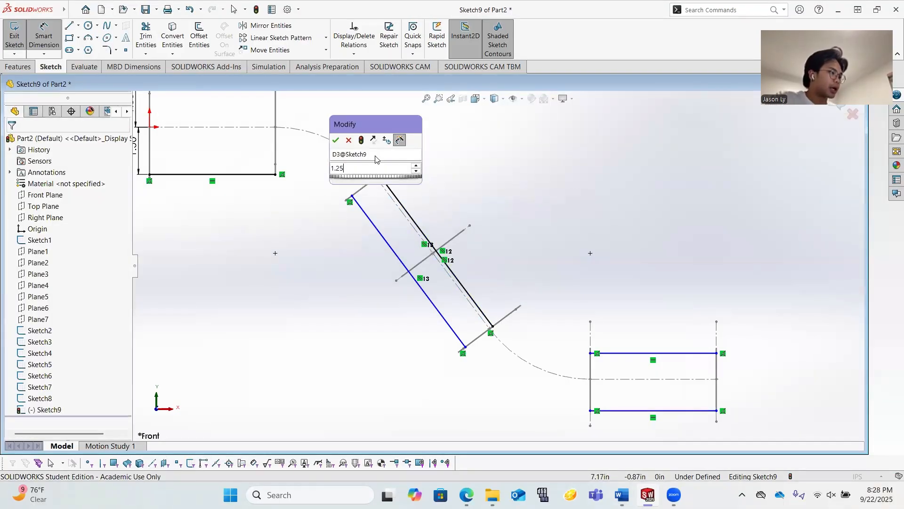
{"action": "key", "text": "Return"}
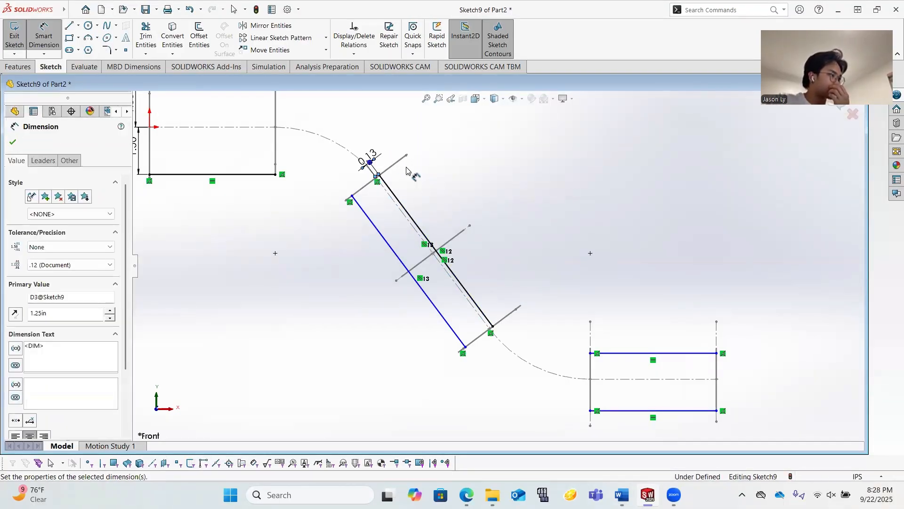
Dimension the lower slanted line 1.25 in from the upper endpoint of the slanted centerline.
{"action": "left_click", "coordinate": [365, 211]}
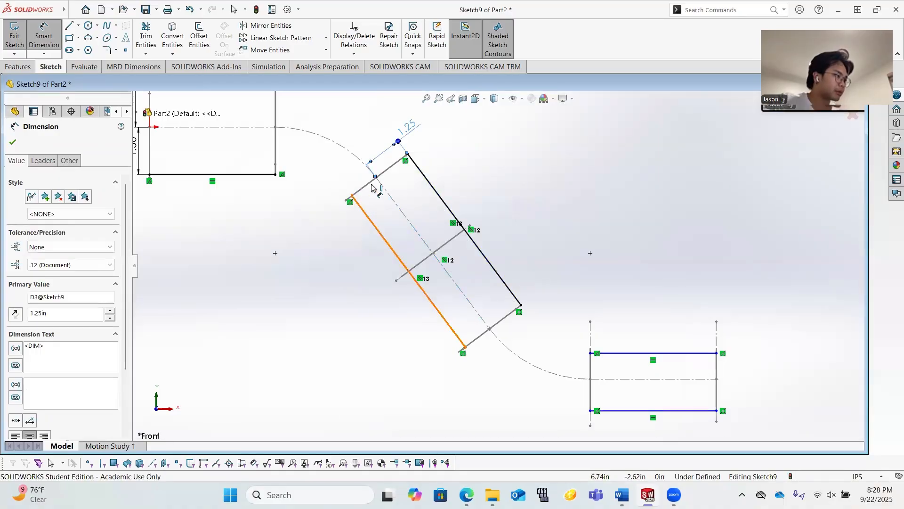
{"action": "left_click", "coordinate": [376, 177]}
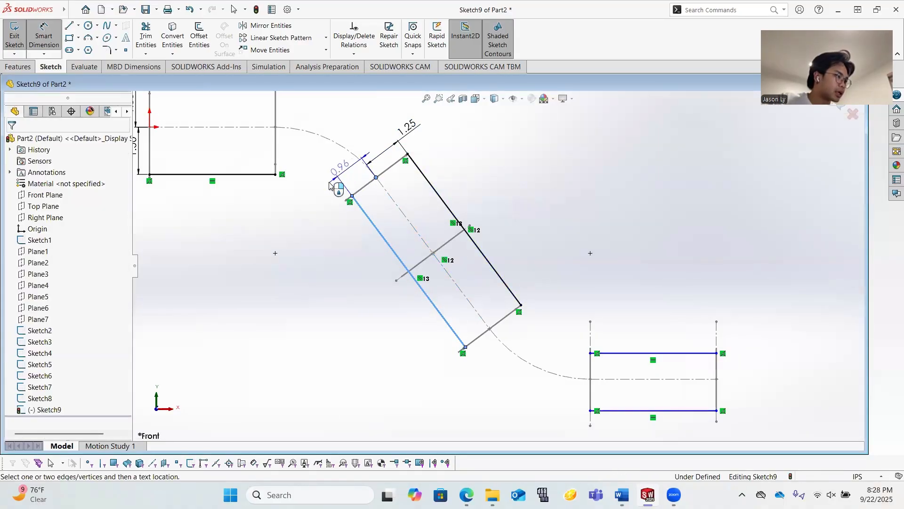
{"action": "left_click", "coordinate": [312, 202]}
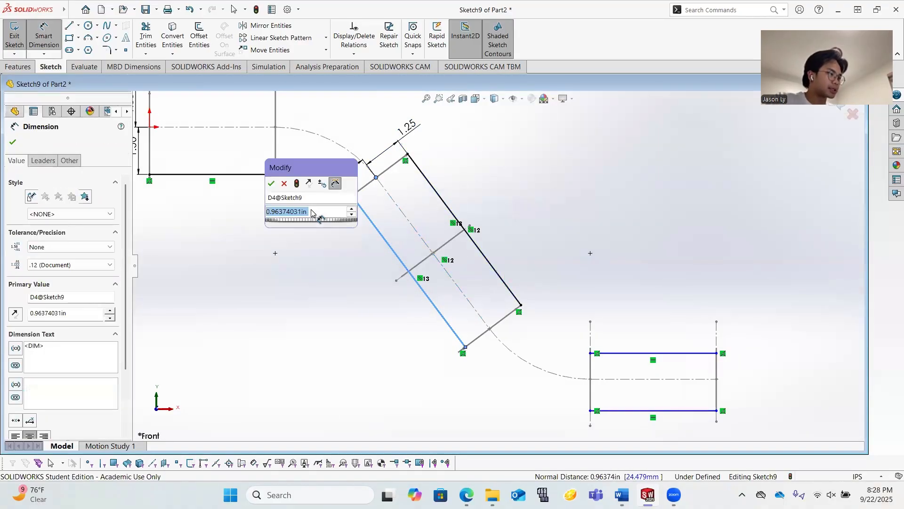
{"action": "type", "text": "1.25"}
{"action": "key", "text": "Return"}
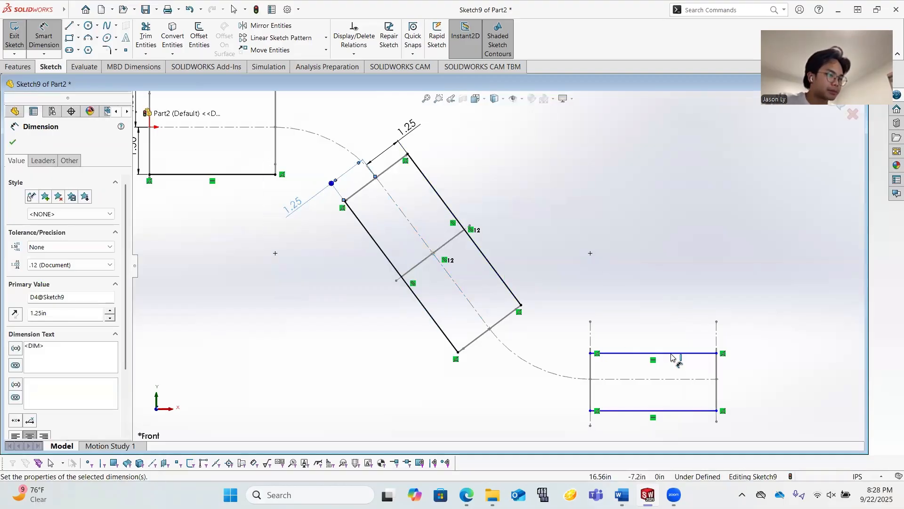
Dimension the upper line of the small end section 1.00 in from the horizontal centerline.
{"action": "left_click", "coordinate": [682, 353]}
{"action": "left_click", "coordinate": [703, 379]}
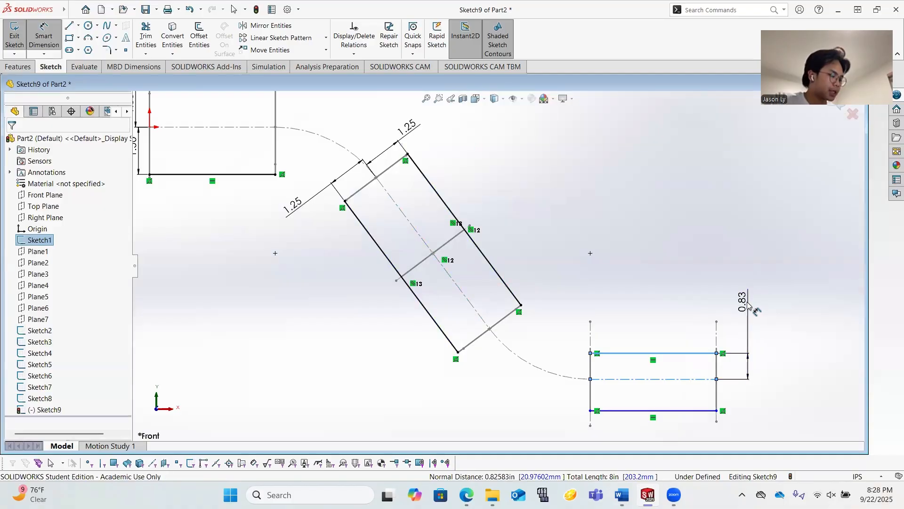
{"action": "left_click", "coordinate": [749, 305]}
{"action": "type", "text": "1."}
{"action": "key", "text": "Return"}
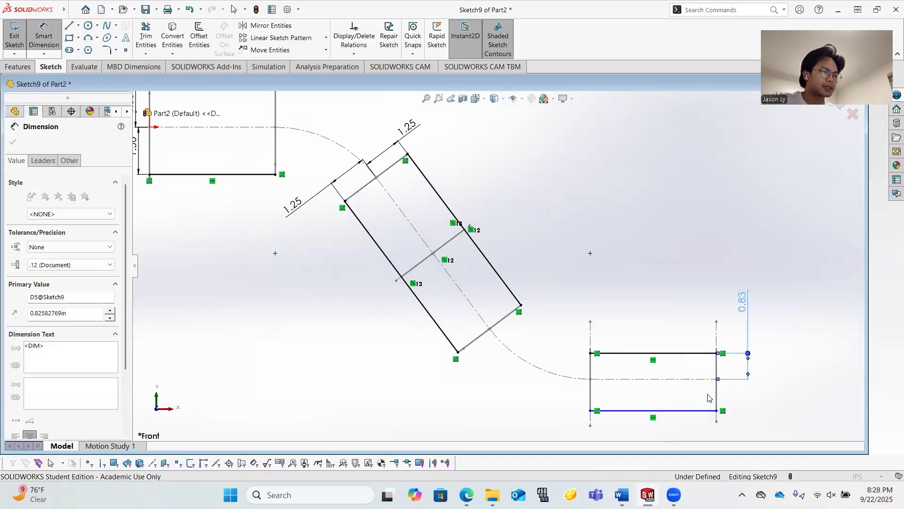
Dimension the lower line of the small end section 1.00 in from the horizontal centerline.
{"action": "left_click", "coordinate": [702, 379]}
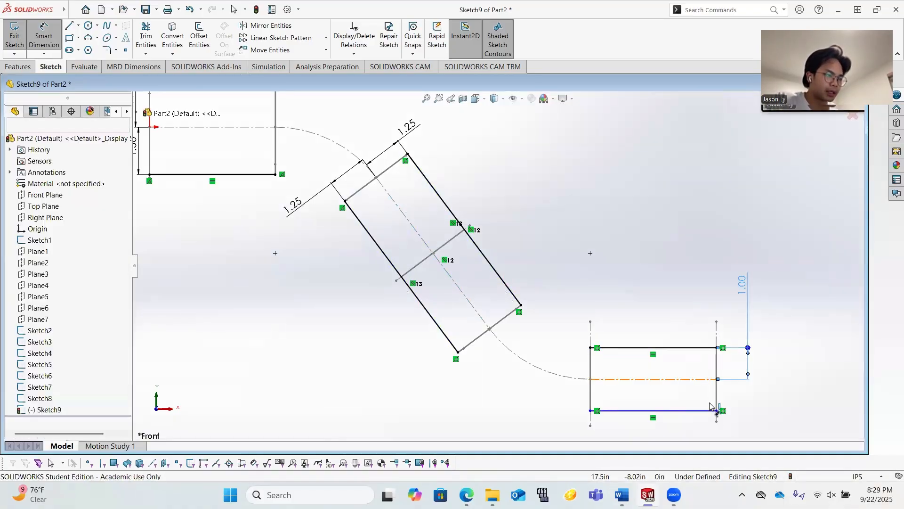
{"action": "left_click", "coordinate": [711, 410]}
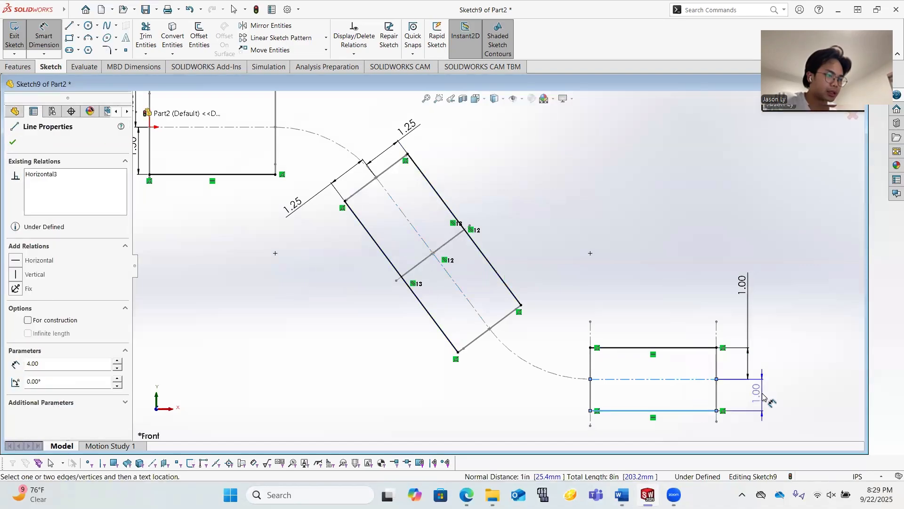
{"action": "left_click", "coordinate": [764, 398]}
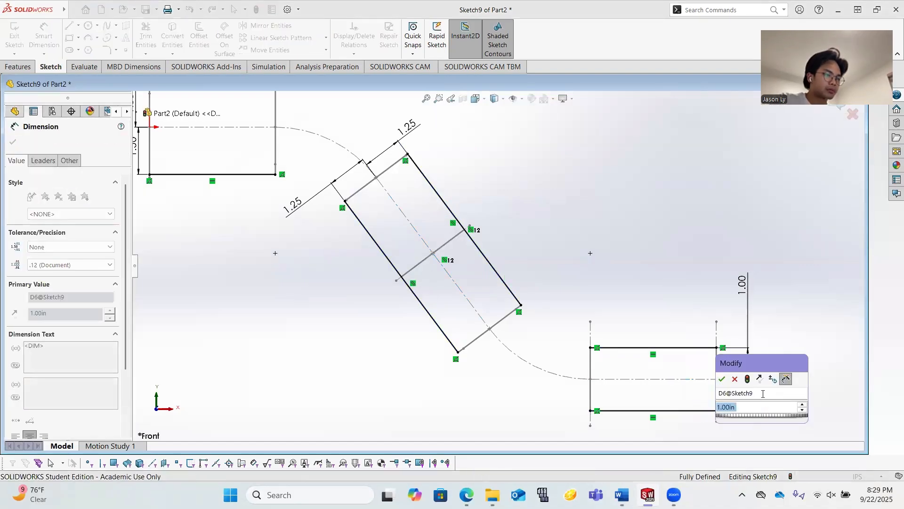
{"action": "key", "text": "Return"}
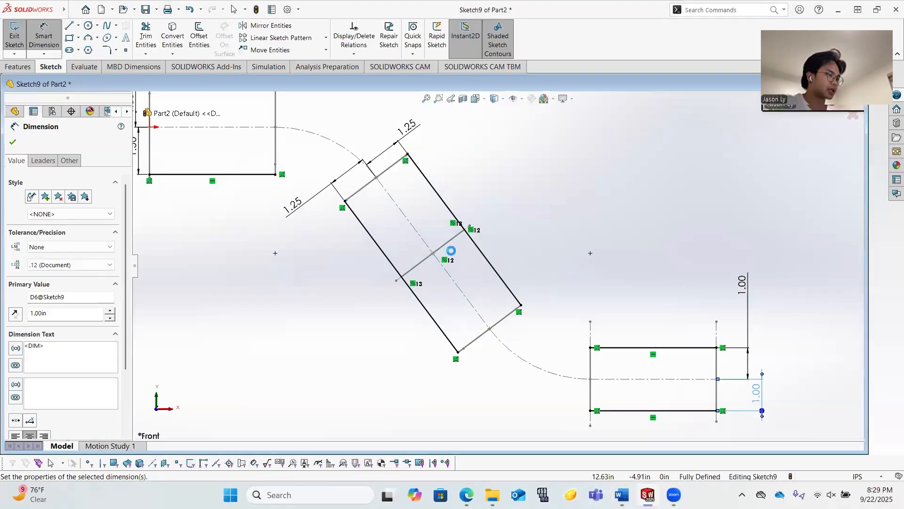
{"action": "scroll", "coordinate": [400, 203], "scroll_direction": "up", "scroll_amount": 4}
{"action": "scroll", "coordinate": [424, 200], "scroll_direction": "down", "scroll_amount": 3}
{"action": "key", "text": "Escape"}
{"action": "scroll", "coordinate": [604, 351], "scroll_direction": "up", "scroll_amount": 2}
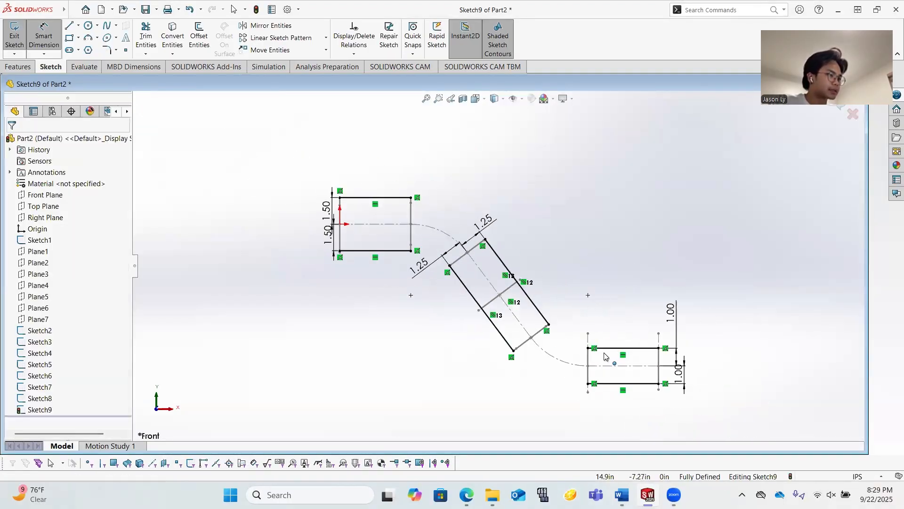
{"action": "key", "text": "Escape"}
Sketch outer and inner three-point arcs joining the large end section's lines to the slanted section's lines at the upper bend.
{"action": "scroll", "coordinate": [612, 363], "scroll_direction": "down", "scroll_amount": 1}
{"action": "left_click", "coordinate": [88, 38]}
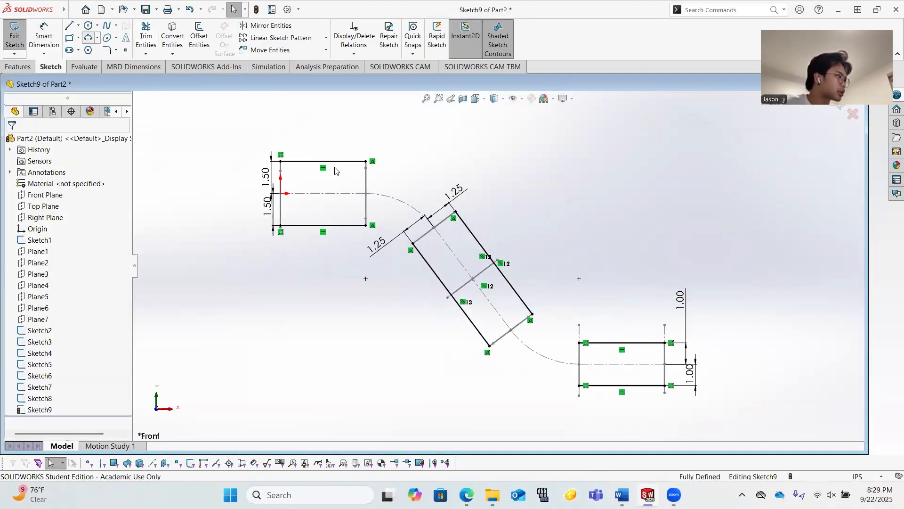
{"action": "left_click", "coordinate": [366, 161]}
{"action": "left_click", "coordinate": [455, 212]}
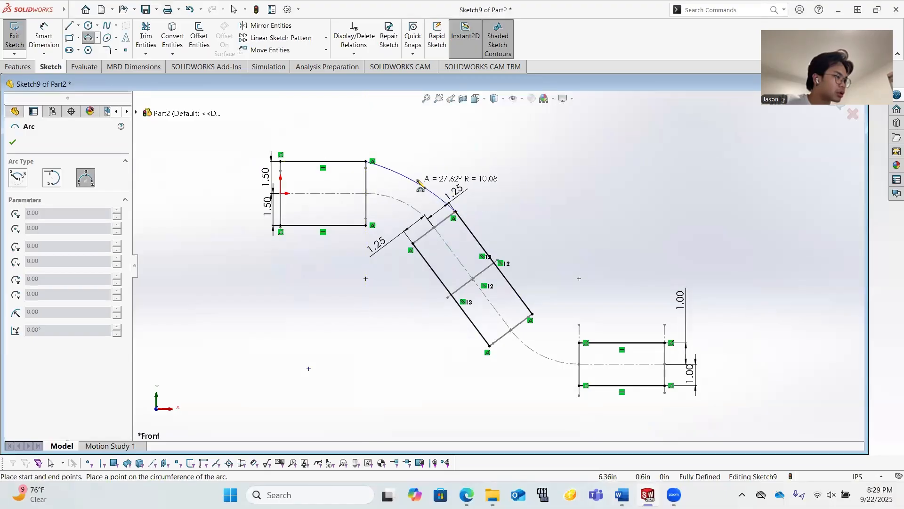
{"action": "left_click", "coordinate": [417, 175]}
{"action": "left_click", "coordinate": [367, 225]}
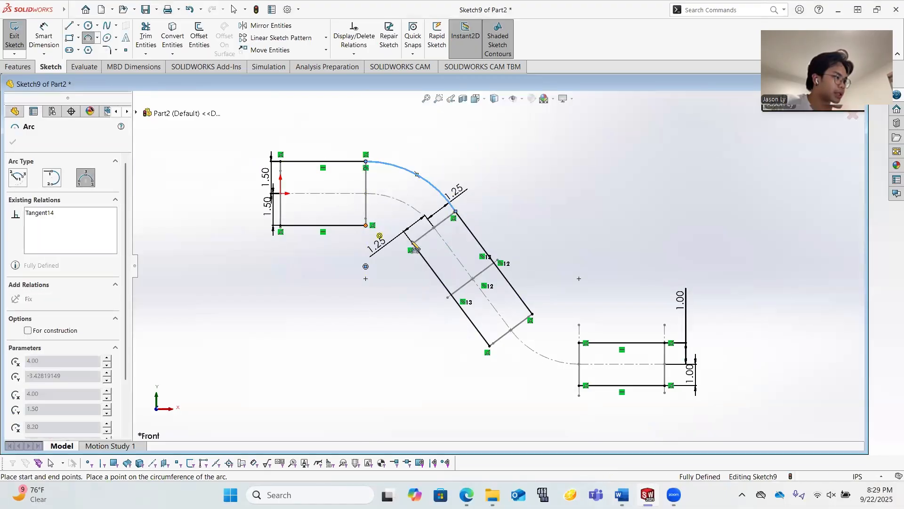
{"action": "left_click", "coordinate": [403, 231]}
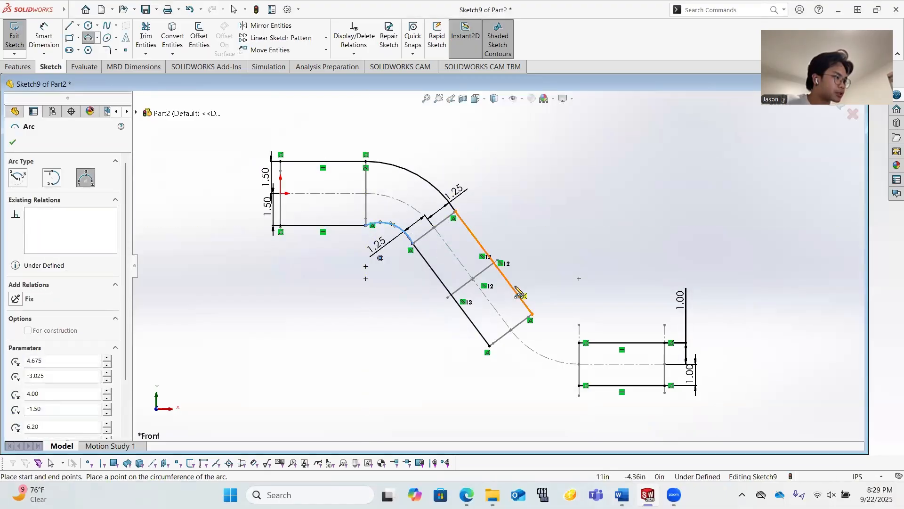
Sketch inner and outer three-point arcs joining the slanted section's lines to the small end section's lines at the lower bend.
{"action": "left_click", "coordinate": [532, 313]}
{"action": "left_click", "coordinate": [579, 343]}
{"action": "left_click", "coordinate": [550, 337]}
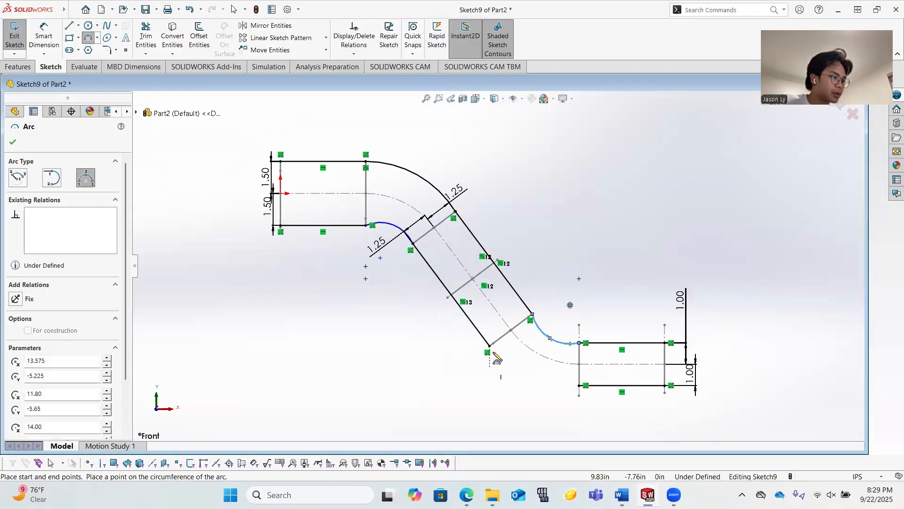
{"action": "left_click", "coordinate": [492, 345]}
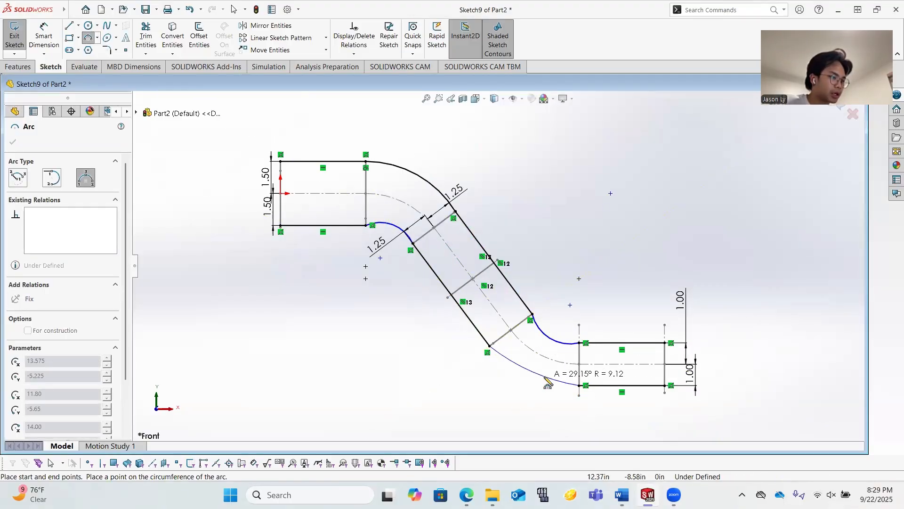
{"action": "left_click", "coordinate": [545, 384]}
{"action": "key", "text": "Escape"}
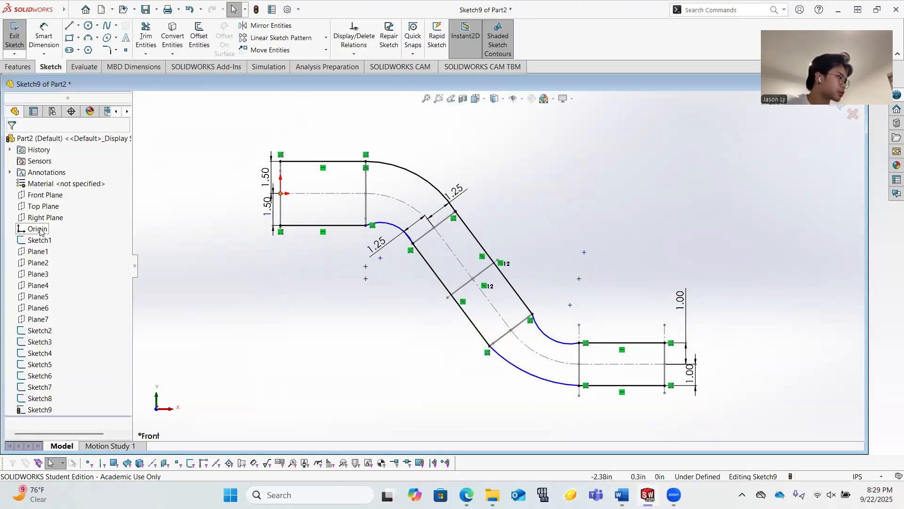
Hide Sketch1 and make the upper bend's inner arc tangent to the lower line of the large end section.
{"action": "right_click", "coordinate": [43, 241]}
{"action": "left_click", "coordinate": [53, 223]}
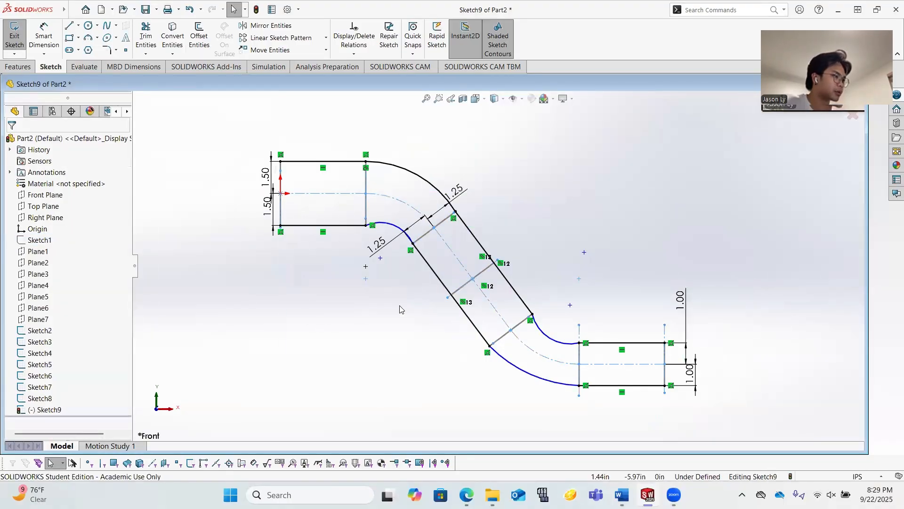
{"action": "left_click", "coordinate": [356, 231]}
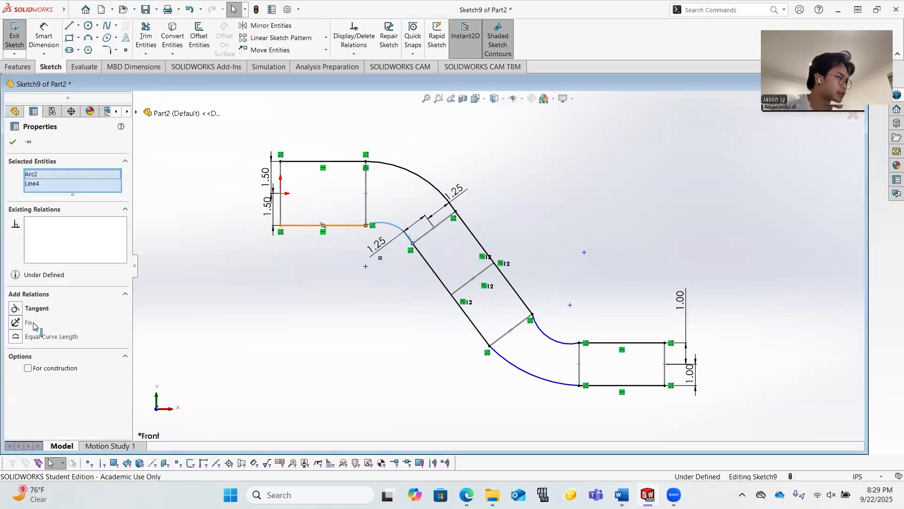
{"action": "left_click", "coordinate": [31, 313]}
{"action": "left_click", "coordinate": [372, 310]}
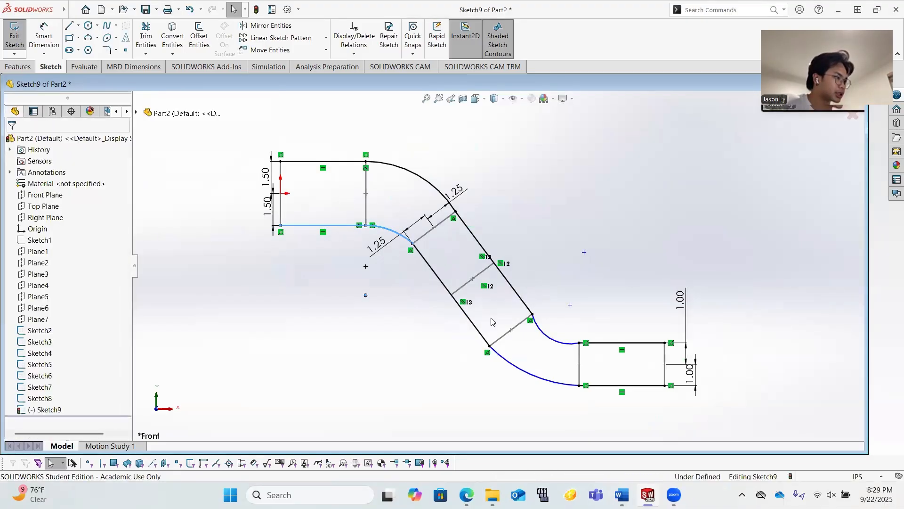
Make the lower bend's inner arc tangent to the upper slanted line.
{"action": "left_click", "coordinate": [543, 332]}
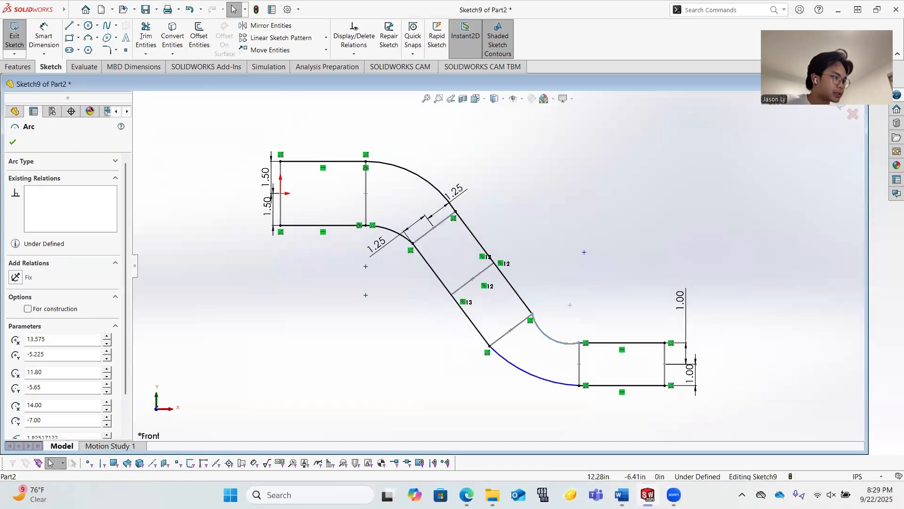
{"action": "left_click", "coordinate": [525, 305], "text": "ctrl"}
{"action": "left_click", "coordinate": [30, 308]}
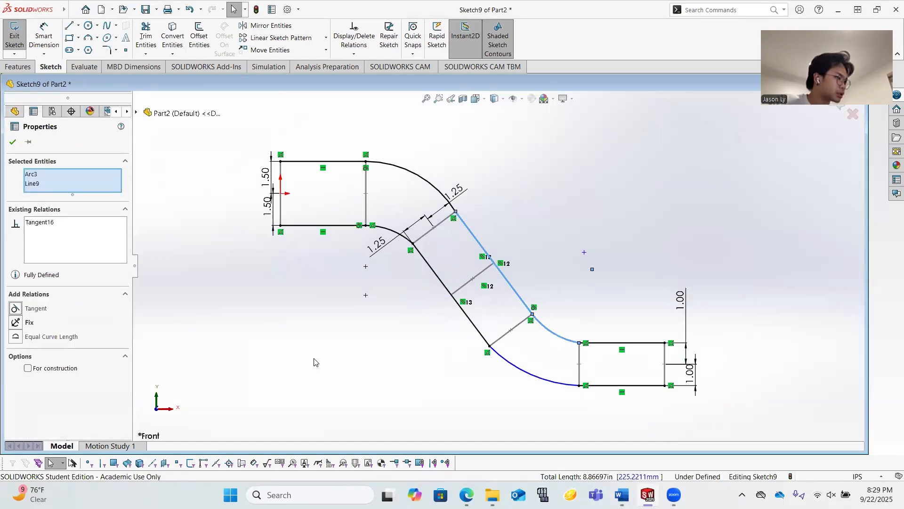
{"action": "key", "text": "Escape"}
Make the lower bend's outer arc tangent to the lower slanted line.
{"action": "left_click", "coordinate": [481, 337]}
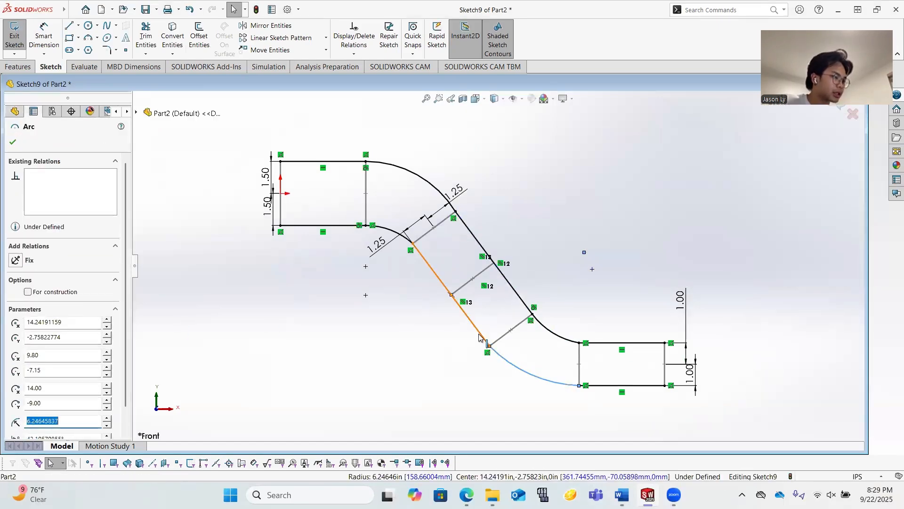
{"action": "left_click", "coordinate": [476, 336], "text": "ctrl"}
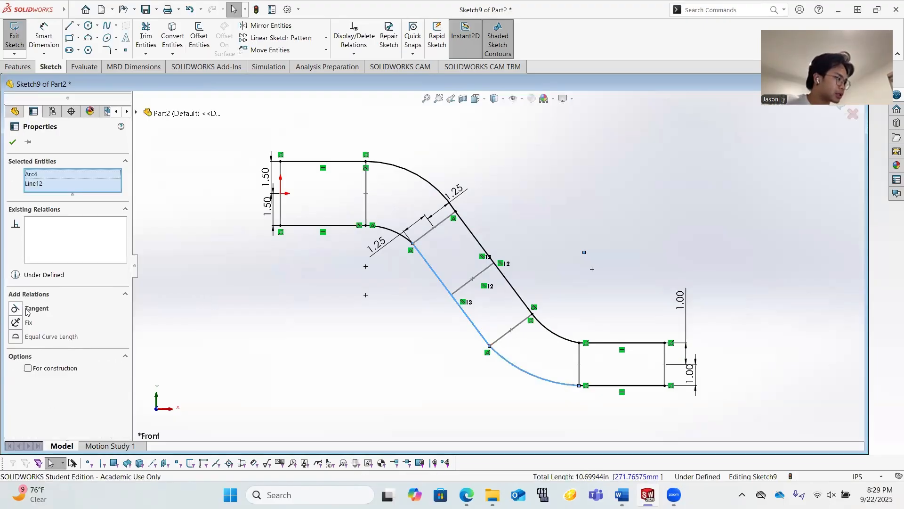
{"action": "left_click", "coordinate": [33, 308]}
{"action": "left_click", "coordinate": [10, 143]}
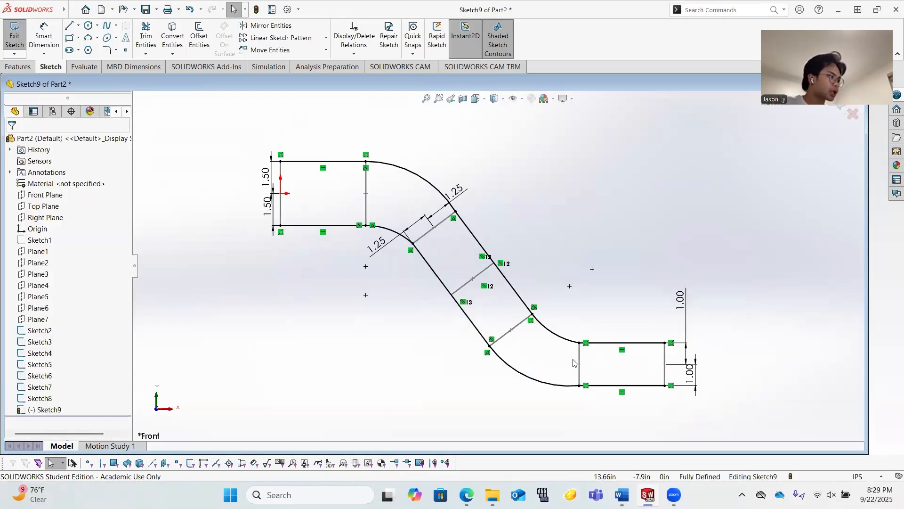
Try making the lower bend's outer arc tangent to the small end section's lower line as well, and delete that tangent relation.
{"action": "scroll", "coordinate": [589, 398], "scroll_direction": "down", "scroll_amount": 5}
{"action": "scroll", "coordinate": [554, 372], "scroll_direction": "down", "scroll_amount": 2}
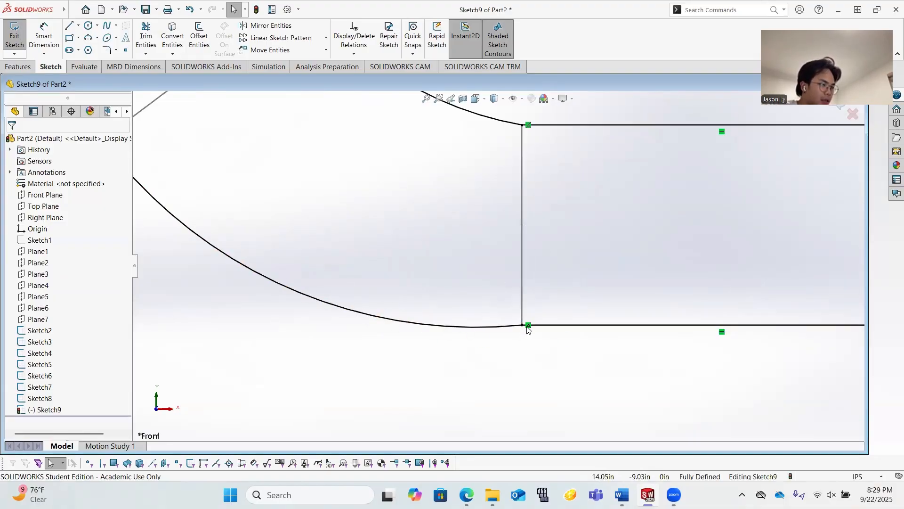
{"action": "scroll", "coordinate": [518, 300], "scroll_direction": "up", "scroll_amount": 4}
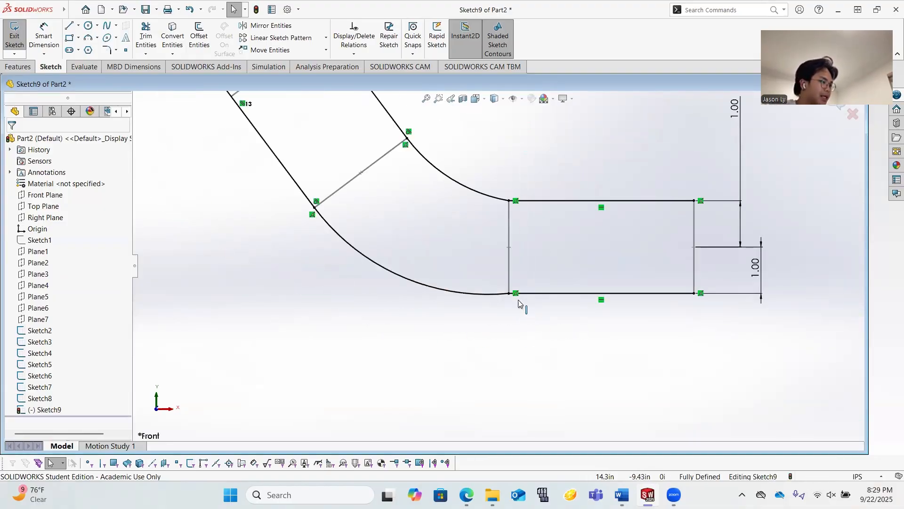
{"action": "left_click", "coordinate": [536, 294], "text": "ctrl"}
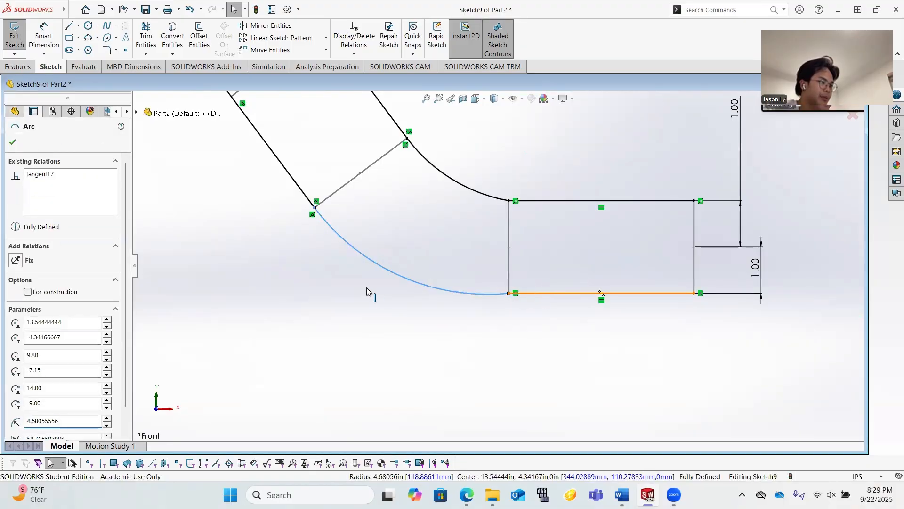
{"action": "left_click", "coordinate": [36, 308]}
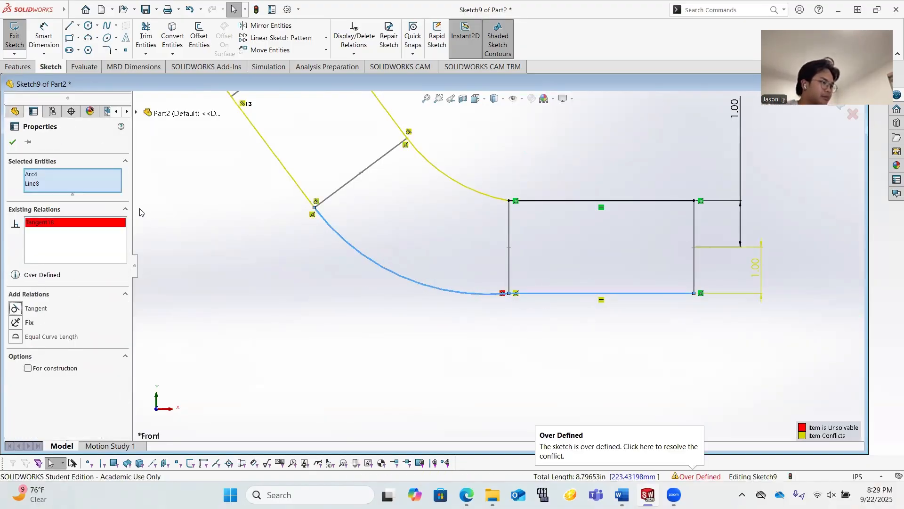
{"action": "right_click", "coordinate": [92, 222]}
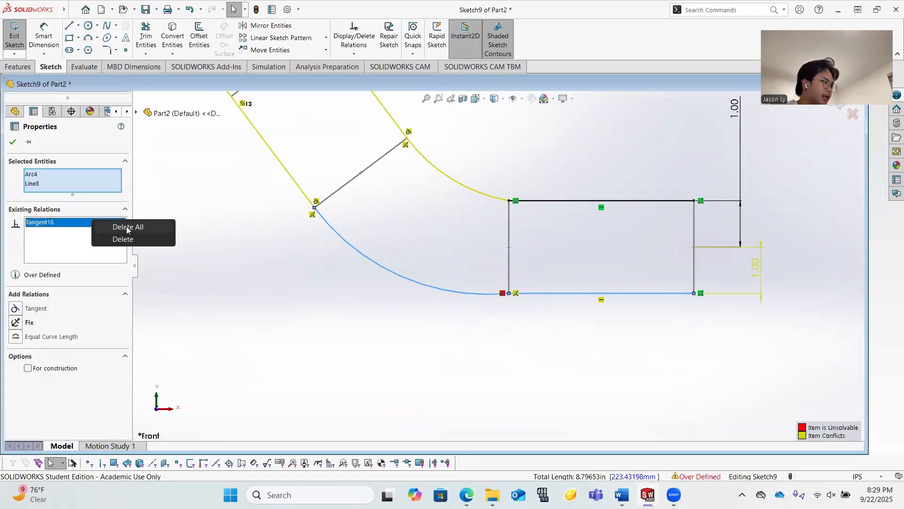
{"action": "left_click", "coordinate": [118, 236]}
{"action": "left_click", "coordinate": [572, 302]}
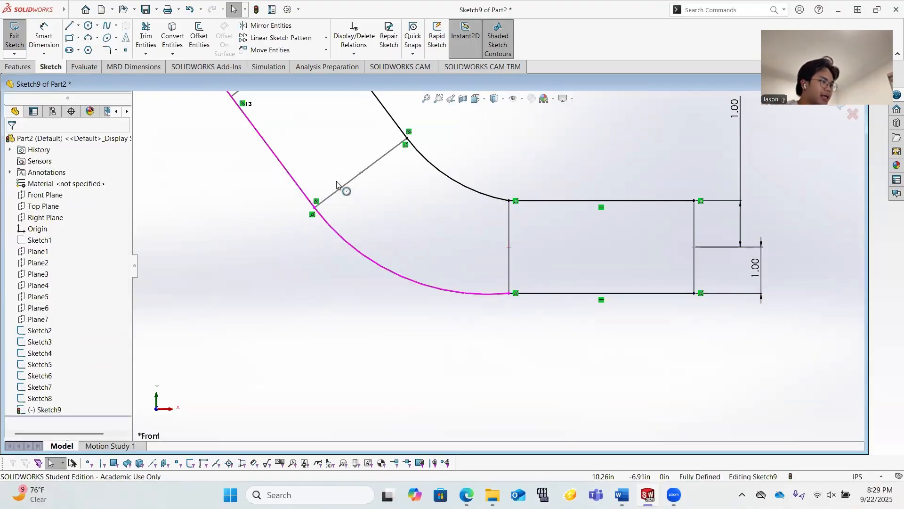
Draw a helper line from the inner lower corner of the small end section, running under the lower bend.
{"action": "scroll", "coordinate": [499, 148], "scroll_direction": "up", "scroll_amount": 4}
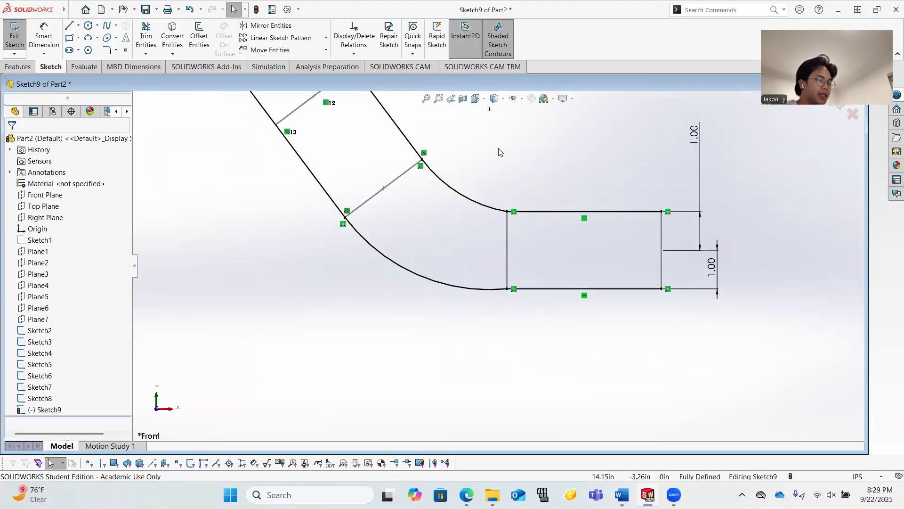
{"action": "scroll", "coordinate": [499, 148], "scroll_direction": "down", "scroll_amount": 5}
{"action": "scroll", "coordinate": [560, 393], "scroll_direction": "up", "scroll_amount": 4}
{"action": "scroll", "coordinate": [561, 396], "scroll_direction": "down", "scroll_amount": 2}
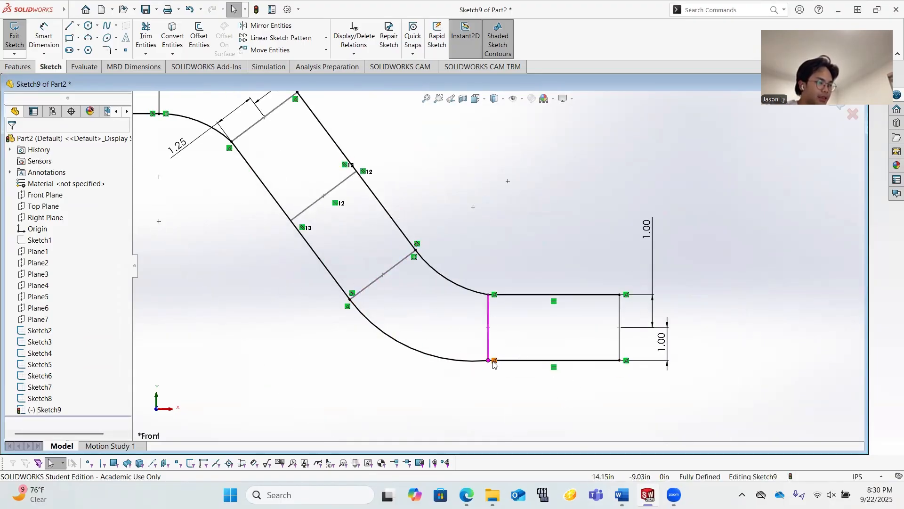
{"action": "scroll", "coordinate": [493, 364], "scroll_direction": "down", "scroll_amount": 5}
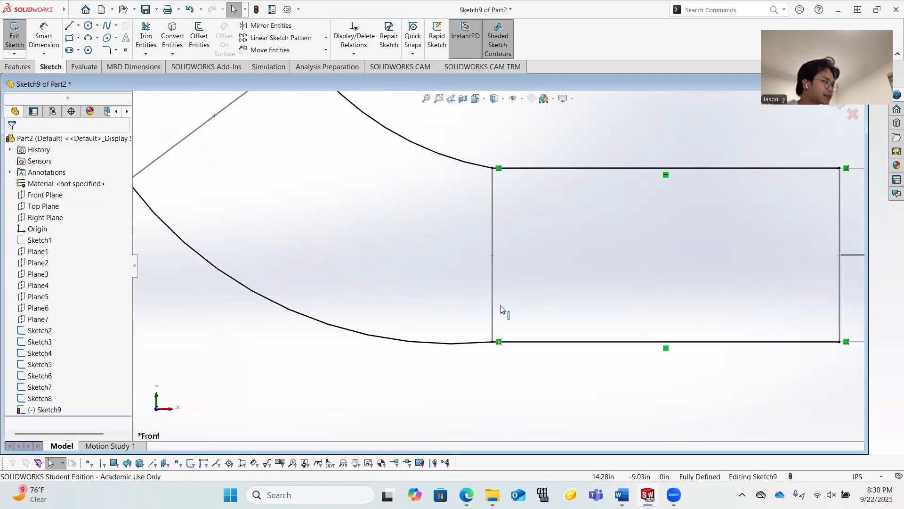
{"action": "key", "text": "l"}
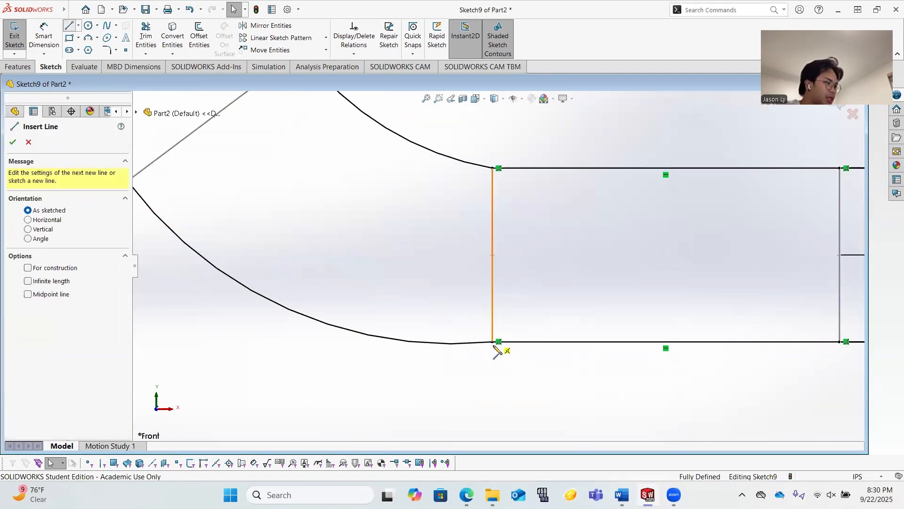
{"action": "left_click", "coordinate": [493, 341]}
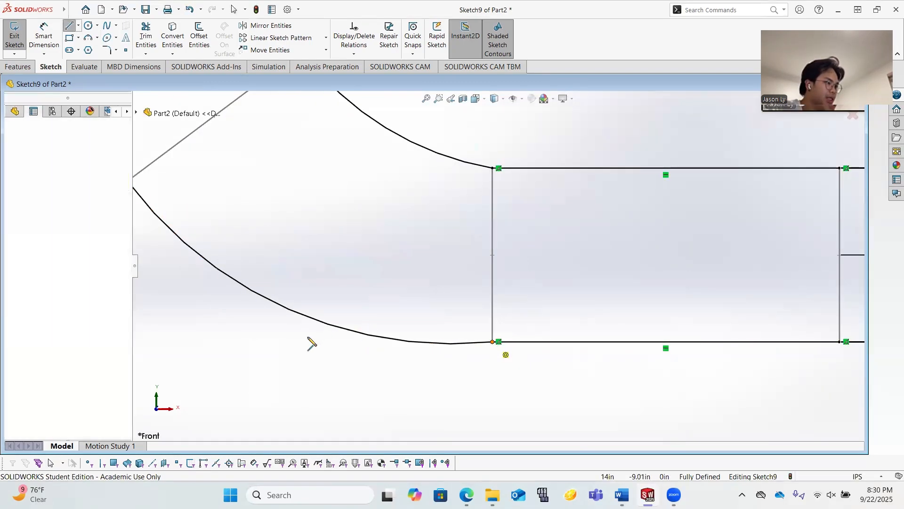
{"action": "left_click", "coordinate": [281, 337]}
{"action": "key", "text": "Escape"}
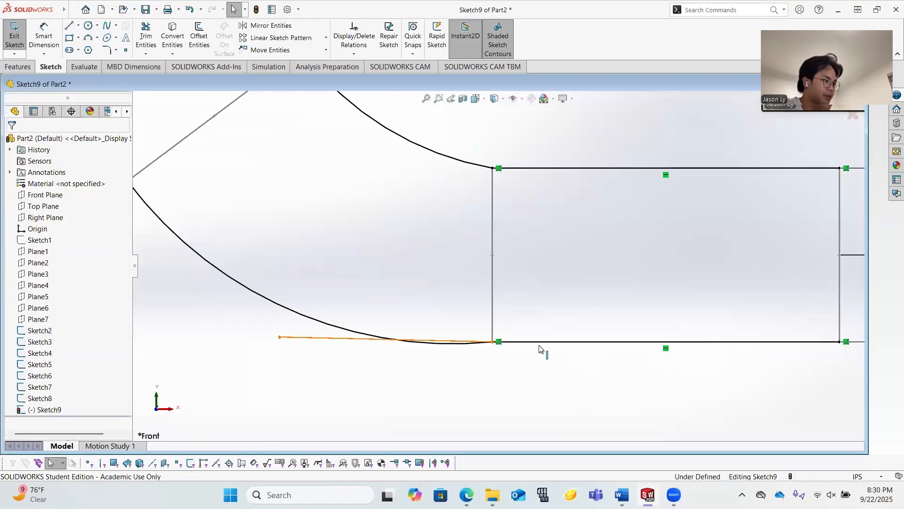
Make the helper line collinear with the small end section's lower line.
{"action": "left_click", "coordinate": [537, 342], "text": "ctrl"}
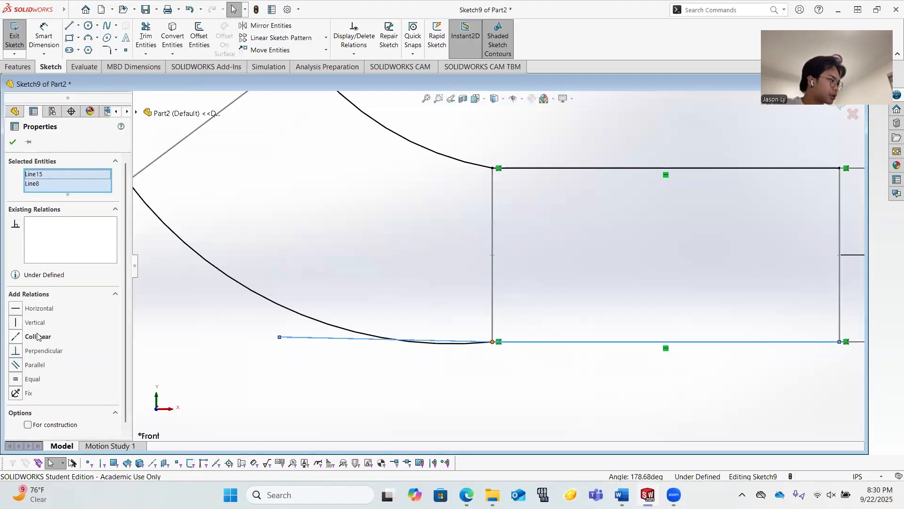
{"action": "left_click", "coordinate": [321, 363]}
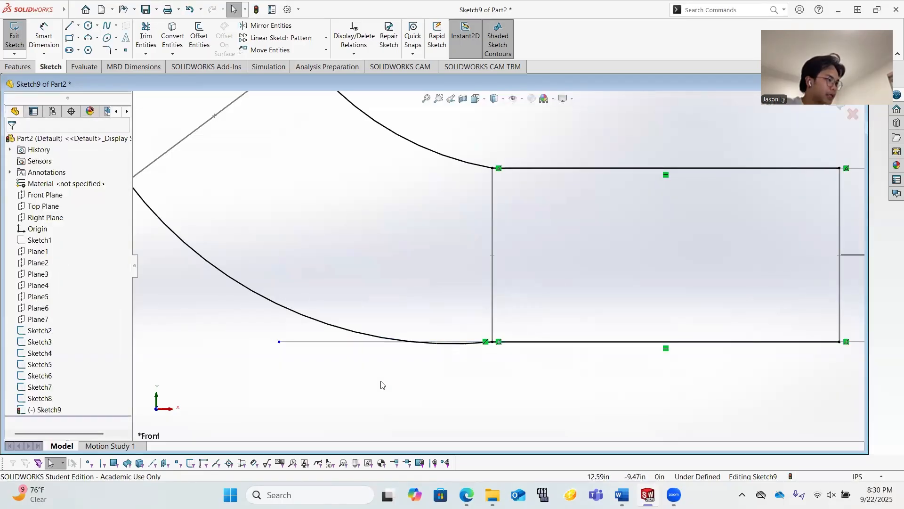
{"action": "scroll", "coordinate": [424, 358], "scroll_direction": "down", "scroll_amount": 4}
{"action": "scroll", "coordinate": [405, 284], "scroll_direction": "up", "scroll_amount": 1}
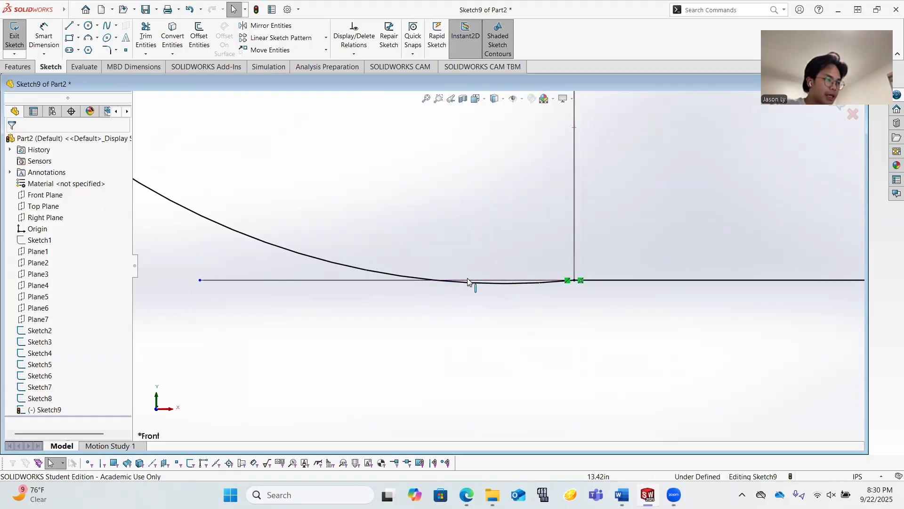
Delete the outer arc of the lower bend.
{"action": "scroll", "coordinate": [464, 279], "scroll_direction": "up", "scroll_amount": 3}
{"action": "scroll", "coordinate": [492, 249], "scroll_direction": "up", "scroll_amount": 3}
{"action": "scroll", "coordinate": [450, 287], "scroll_direction": "down", "scroll_amount": 2}
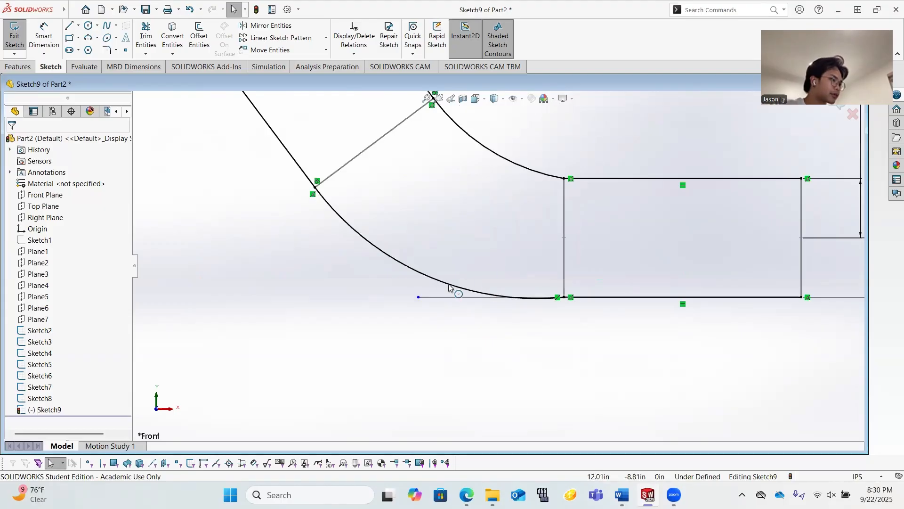
{"action": "left_click", "coordinate": [449, 286]}
{"action": "key", "text": "Delete"}
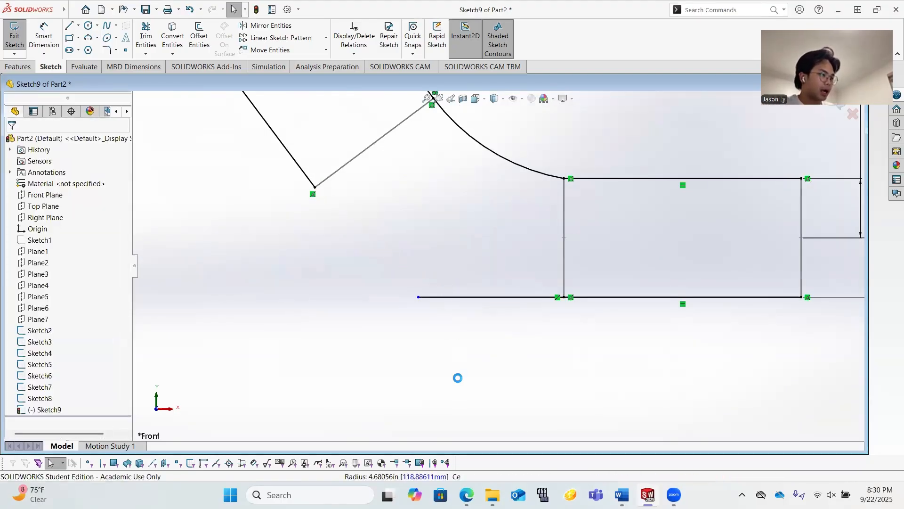
Redraw the lower bend's outer side as a 3 Point Arc of about 4.4 in radius from the lower slanted line's end, leaving its other end free.
{"action": "left_click", "coordinate": [96, 38]}
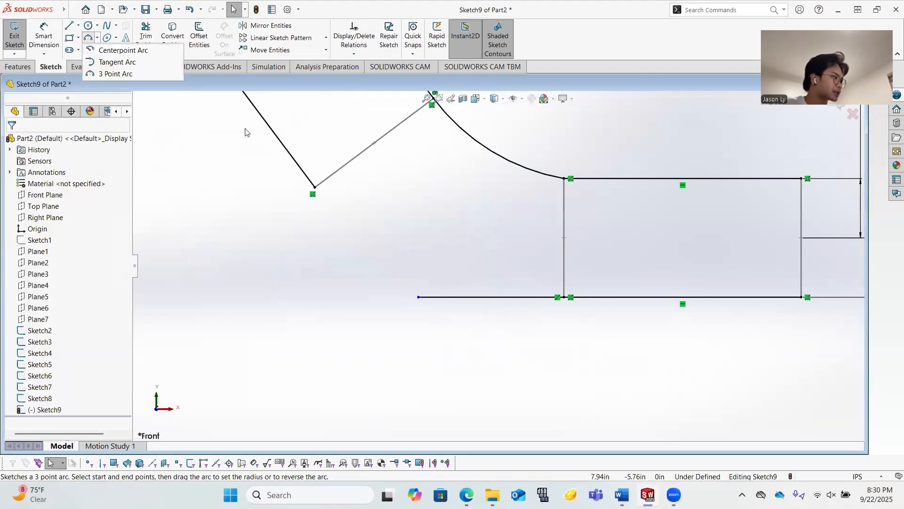
{"action": "left_click", "coordinate": [113, 74]}
{"action": "left_click", "coordinate": [315, 187]}
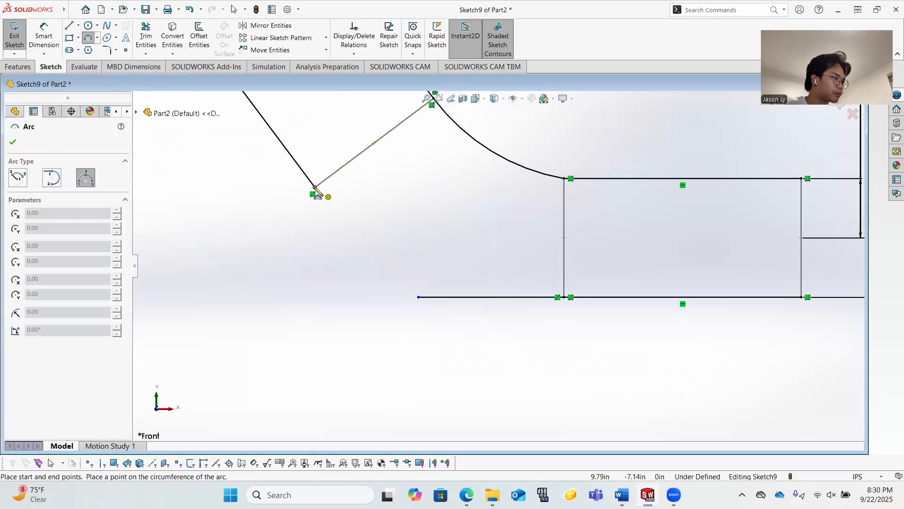
{"action": "left_click", "coordinate": [543, 283]}
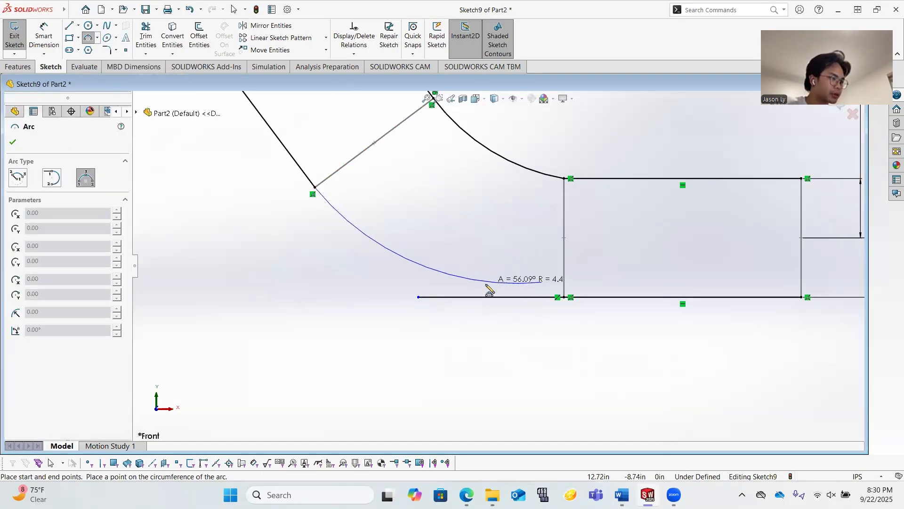
{"action": "left_click", "coordinate": [487, 285]}
{"action": "key", "text": "Escape"}
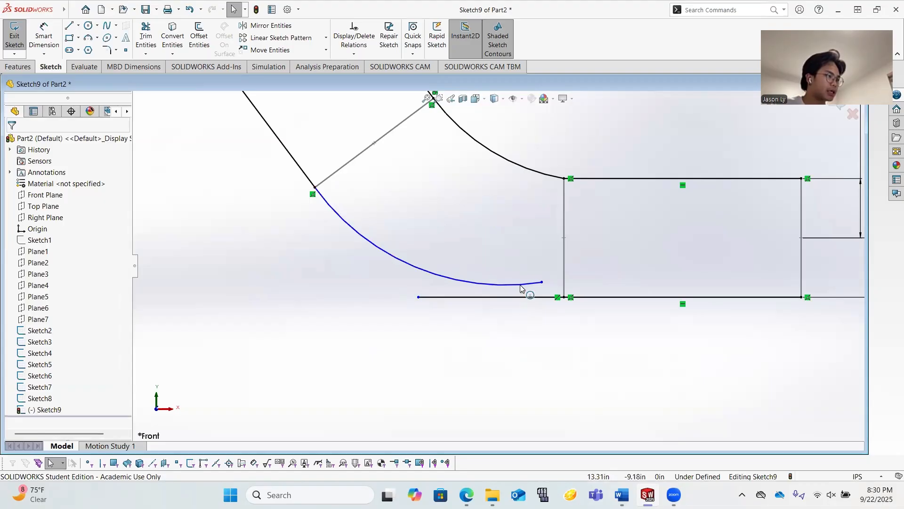
Make the new outer arc tangent to the helper line.
{"action": "left_click", "coordinate": [493, 298]}
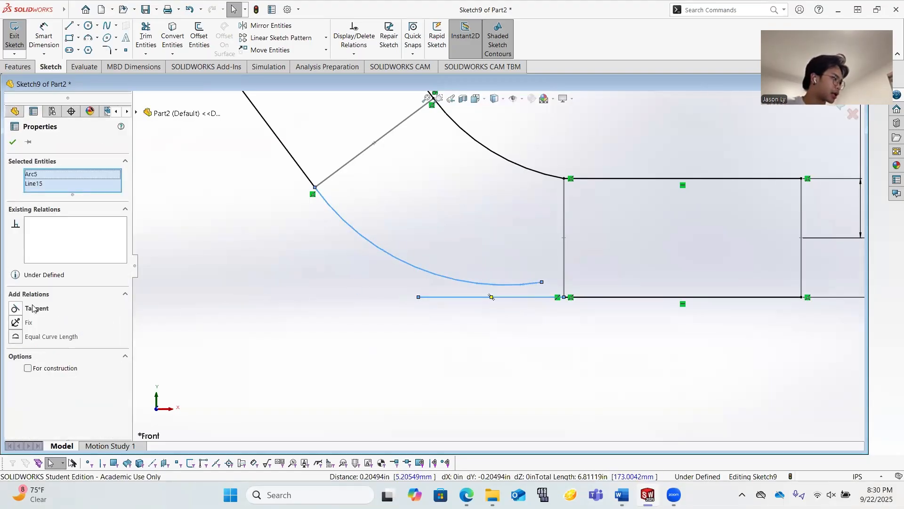
{"action": "left_click", "coordinate": [33, 308]}
{"action": "left_click", "coordinate": [13, 143]}
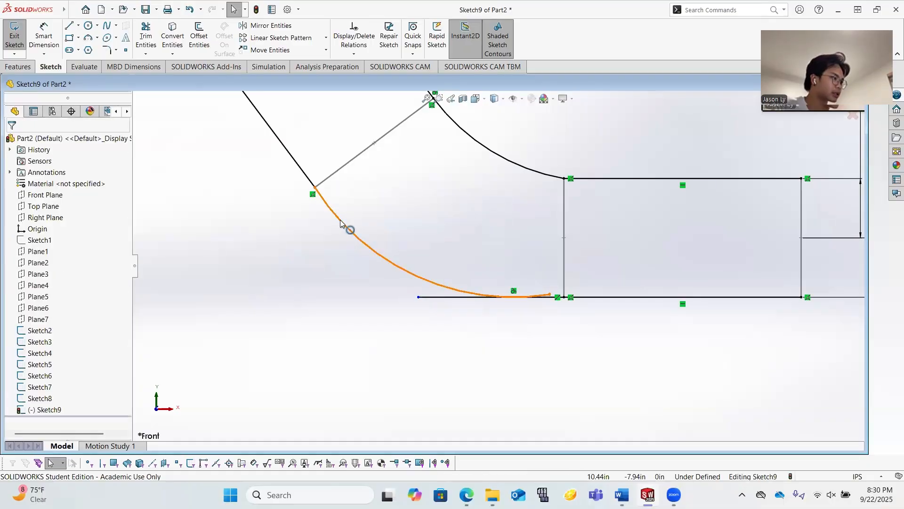
Make the new outer arc tangent to the lower slanted line.
{"action": "left_click", "coordinate": [347, 226]}
{"action": "left_click", "coordinate": [301, 173], "text": "ctrl"}
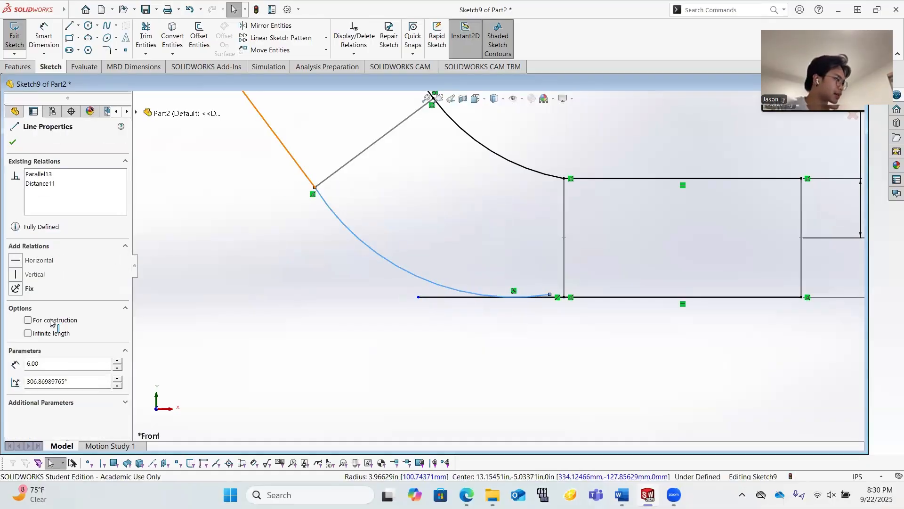
{"action": "left_click", "coordinate": [33, 308]}
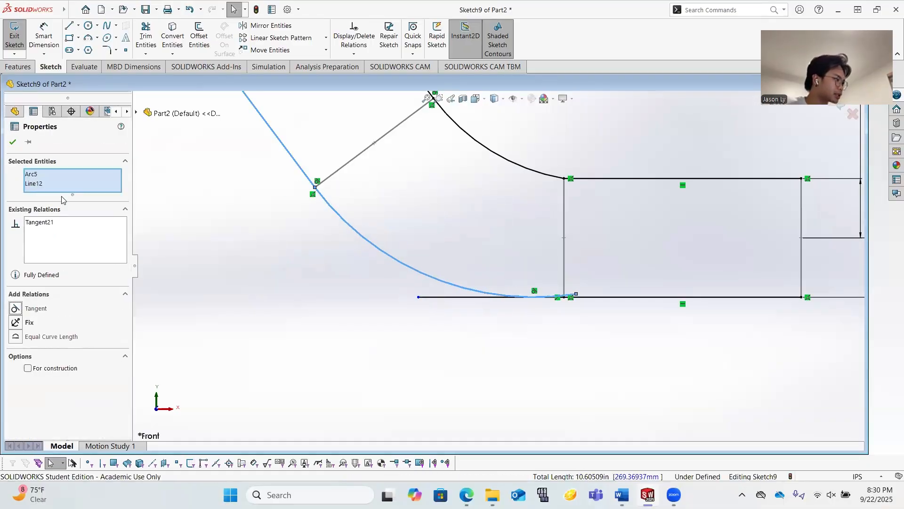
{"action": "left_click", "coordinate": [14, 142]}
Extend the outer arc's free end past the small end section's inner edge, and trim the arc and helper line back to their tangent point.
{"action": "scroll", "coordinate": [577, 299], "scroll_direction": "down", "scroll_amount": 5}
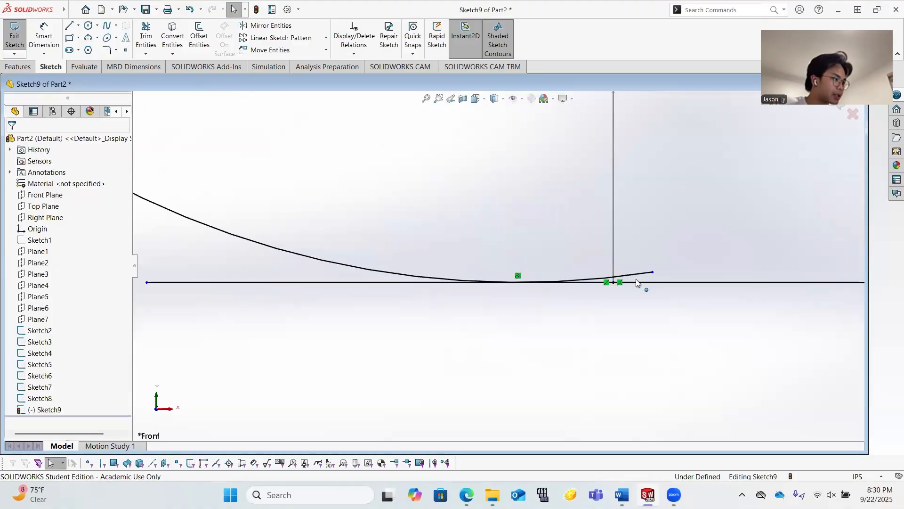
{"action": "scroll", "coordinate": [637, 282], "scroll_direction": "down", "scroll_amount": 1}
{"action": "left_click_drag", "start_coordinate": [717, 273], "coordinate": [779, 262]}
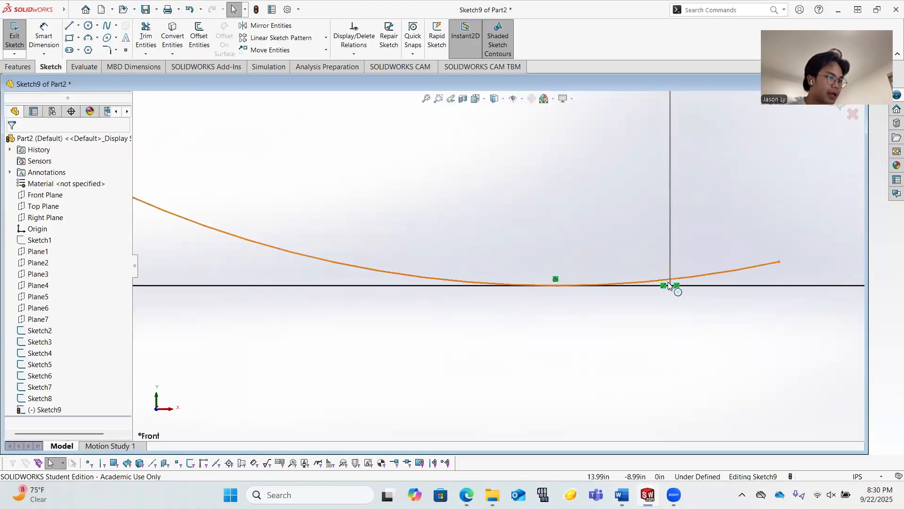
{"action": "left_click_drag", "start_coordinate": [576, 279], "coordinate": [545, 290]}
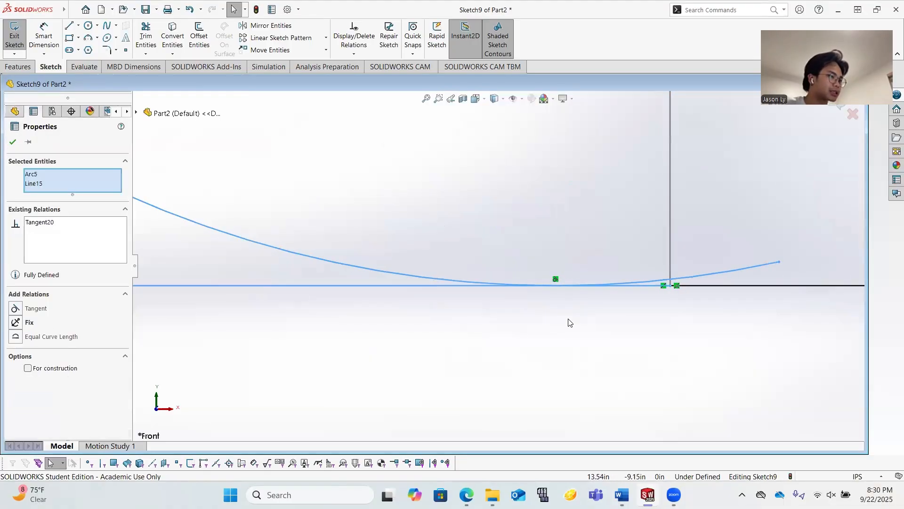
{"action": "left_click", "coordinate": [513, 335]}
{"action": "left_click", "coordinate": [145, 38]}
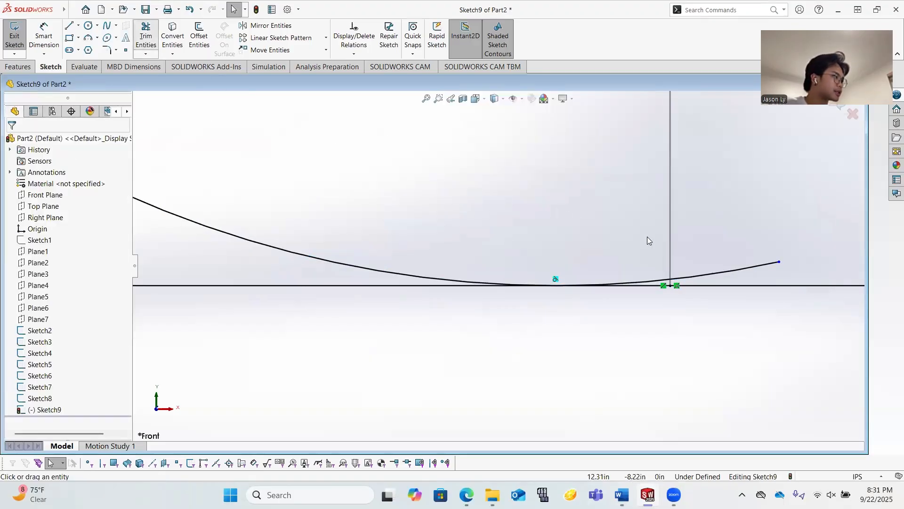
{"action": "left_click", "coordinate": [745, 270]}
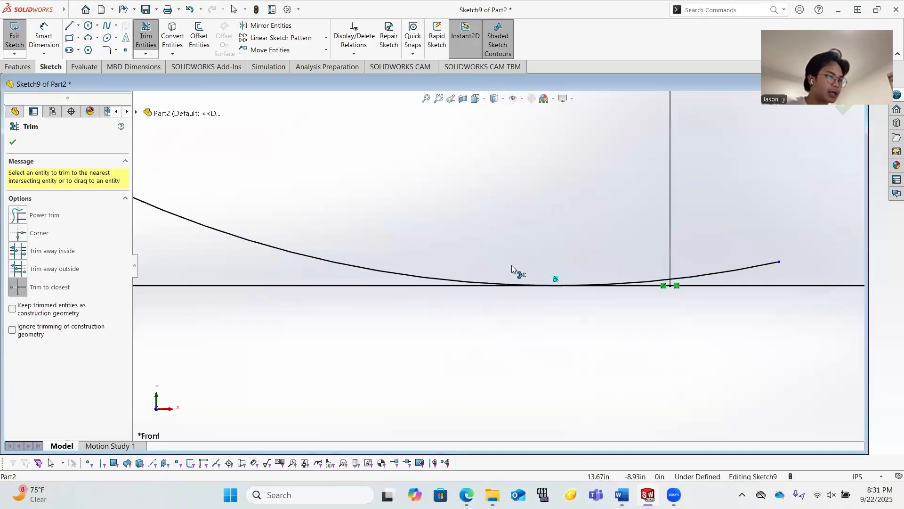
{"action": "left_click", "coordinate": [356, 285]}
{"action": "scroll", "coordinate": [471, 273], "scroll_direction": "up", "scroll_amount": 3}
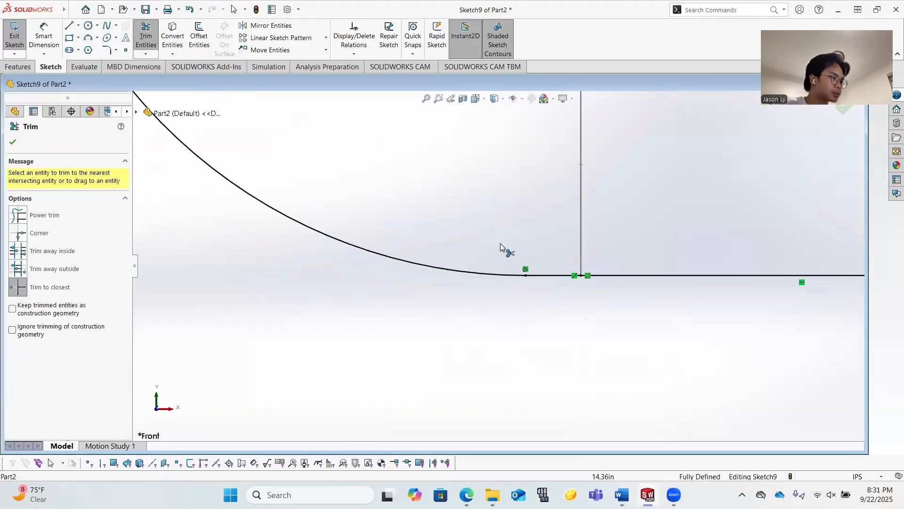
{"action": "left_click", "coordinate": [13, 143]}
Finish the pipe outline sketch and exit it.
{"action": "scroll", "coordinate": [501, 220], "scroll_direction": "up", "scroll_amount": 3}
{"action": "scroll", "coordinate": [419, 176], "scroll_direction": "down", "scroll_amount": 2}
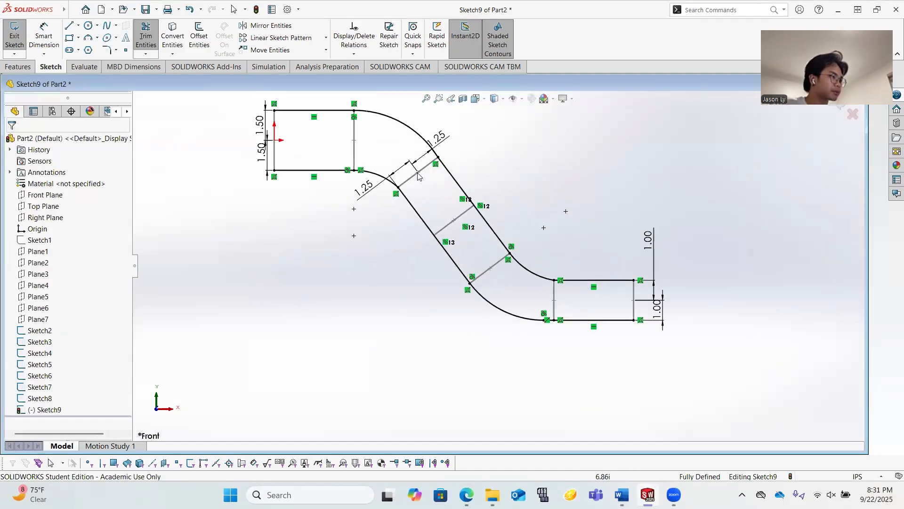
{"action": "key", "text": "Escape"}
{"action": "scroll", "coordinate": [419, 175], "scroll_direction": "up", "scroll_amount": 2}
{"action": "left_click", "coordinate": [14, 38]}
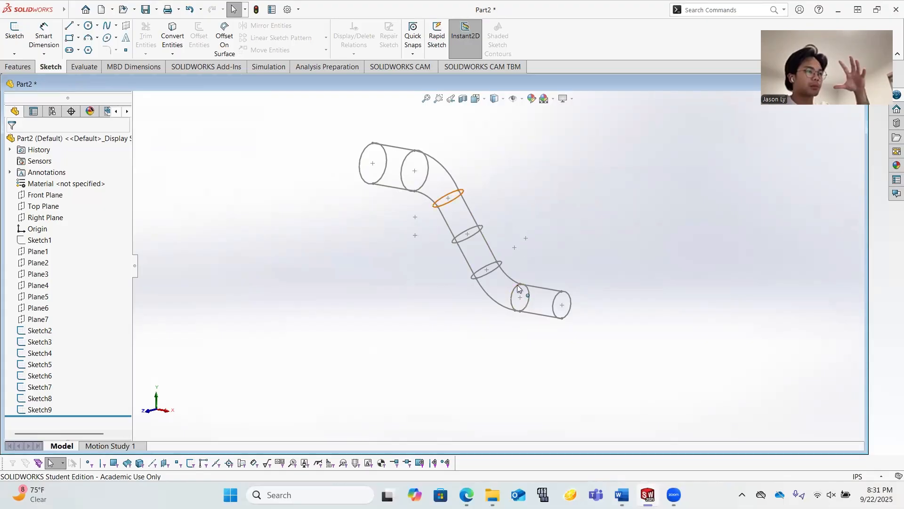
Start a Loft and pick the seven circles as profiles in order from the large end to the small end.
{"action": "left_click", "coordinate": [17, 67]}
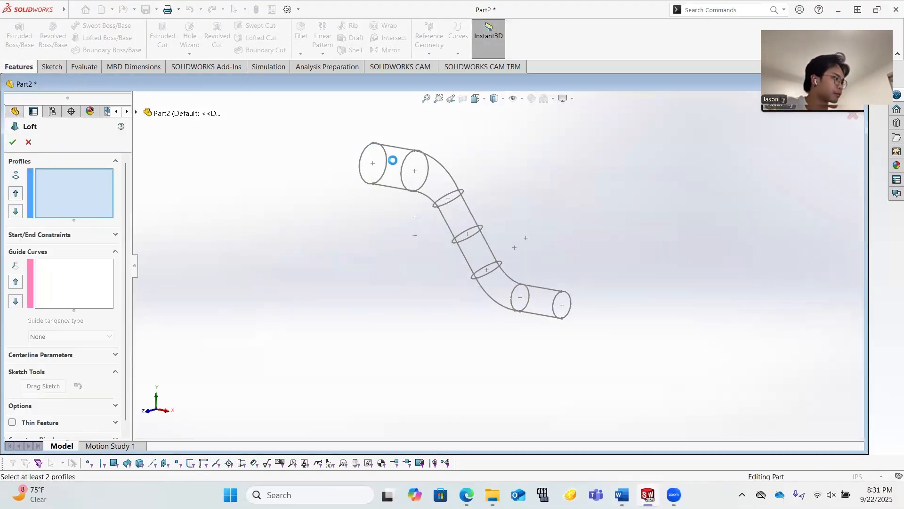
{"action": "left_click", "coordinate": [363, 151]}
{"action": "left_click", "coordinate": [406, 157]}
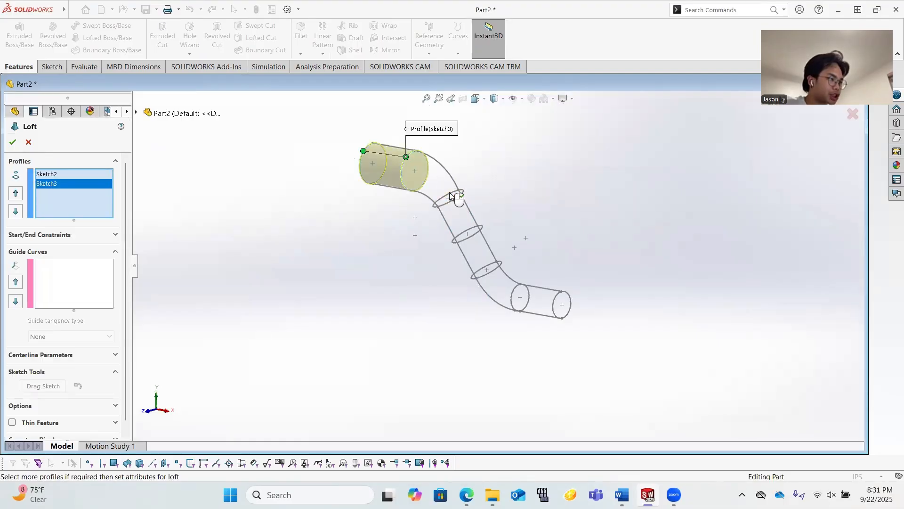
{"action": "left_click", "coordinate": [449, 197]}
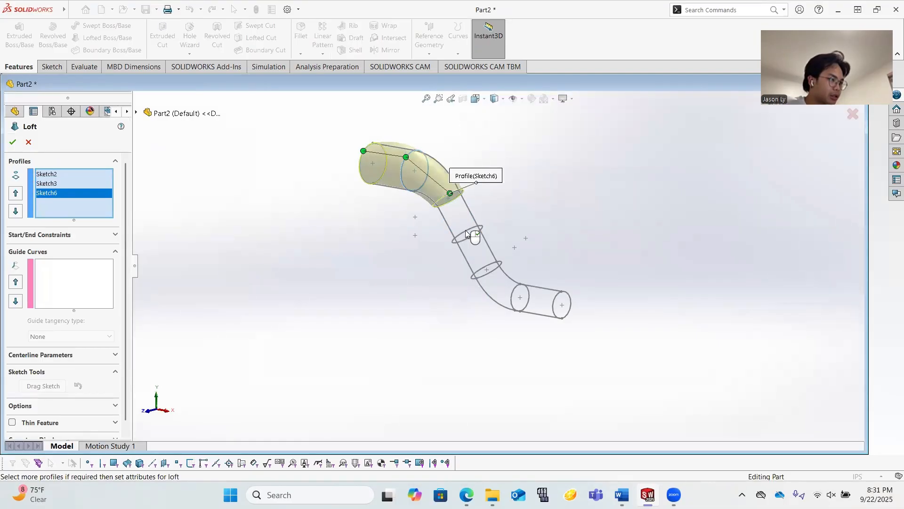
{"action": "left_click", "coordinate": [467, 231]}
{"action": "left_click", "coordinate": [487, 266]}
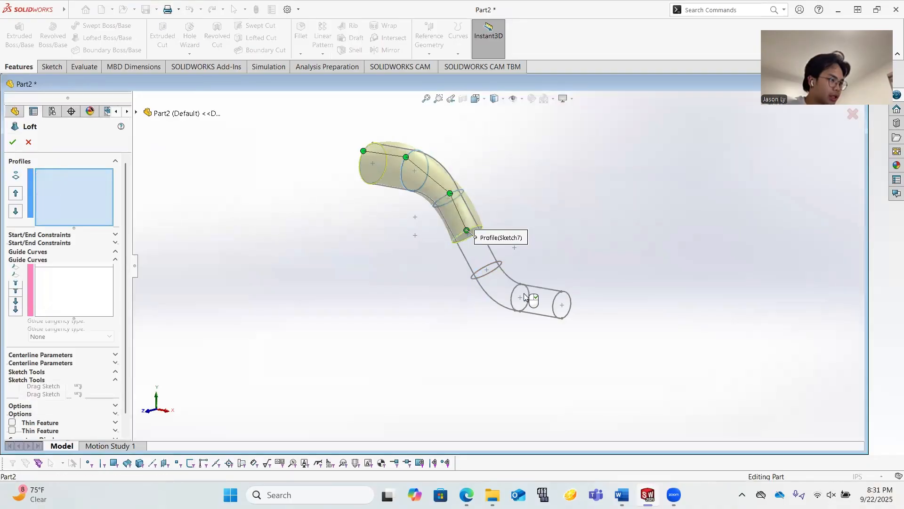
{"action": "left_click", "coordinate": [518, 294]}
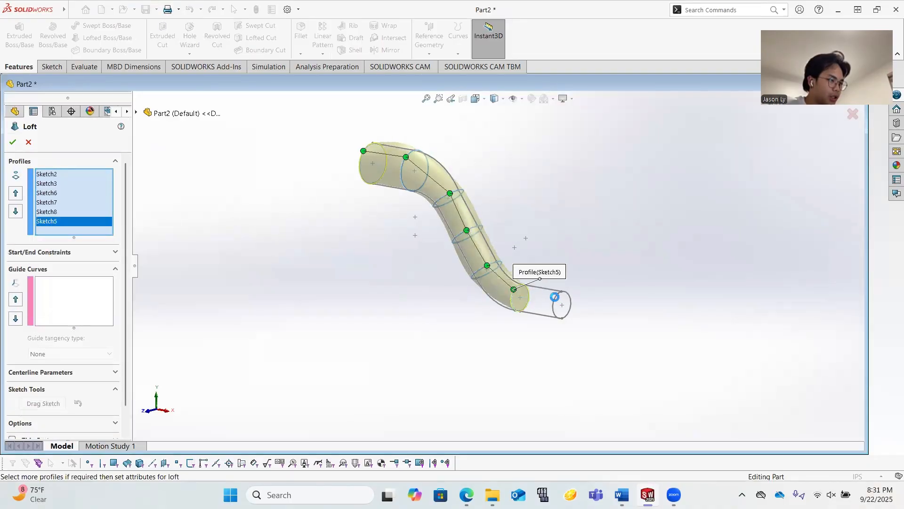
{"action": "left_click", "coordinate": [554, 297]}
Add the outline's upper chain as an open-loop guide curve for the loft.
{"action": "scroll", "coordinate": [523, 243], "scroll_direction": "down", "scroll_amount": 2}
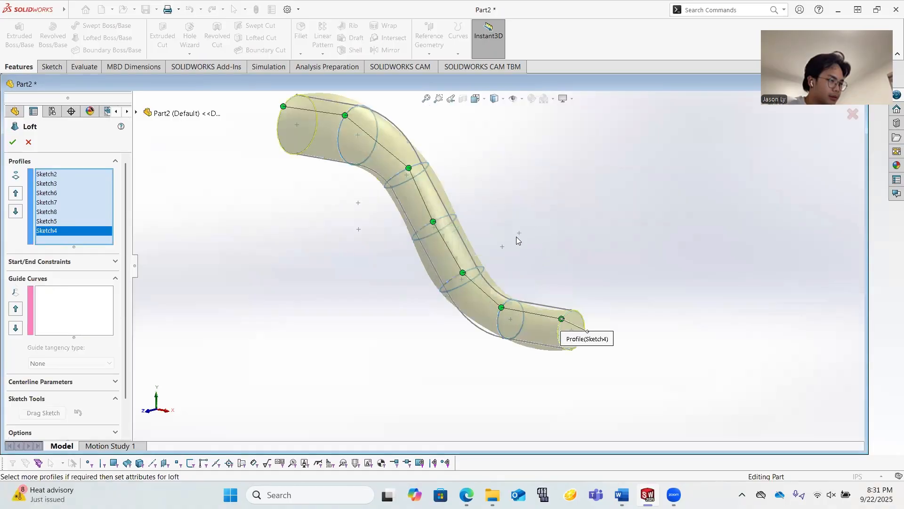
{"action": "scroll", "coordinate": [475, 250], "scroll_direction": "up", "scroll_amount": 2}
{"action": "left_click", "coordinate": [79, 300]}
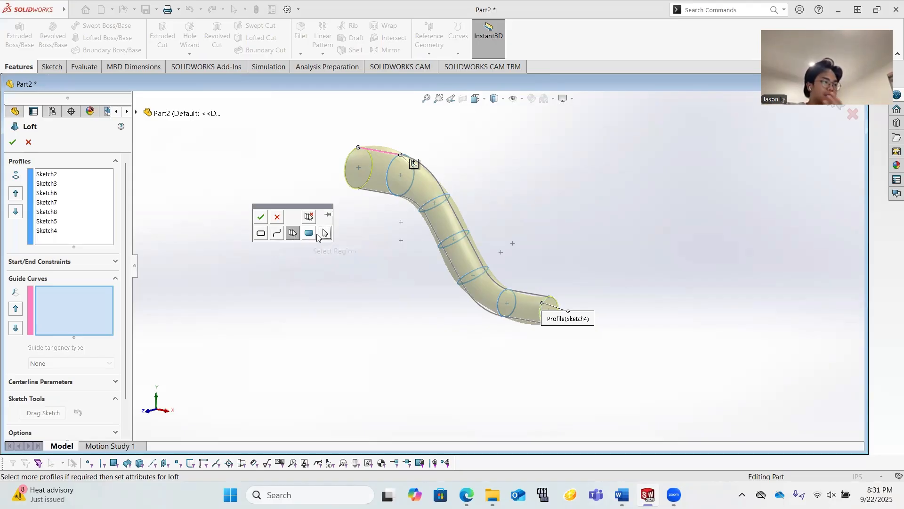
{"action": "left_click", "coordinate": [277, 233]}
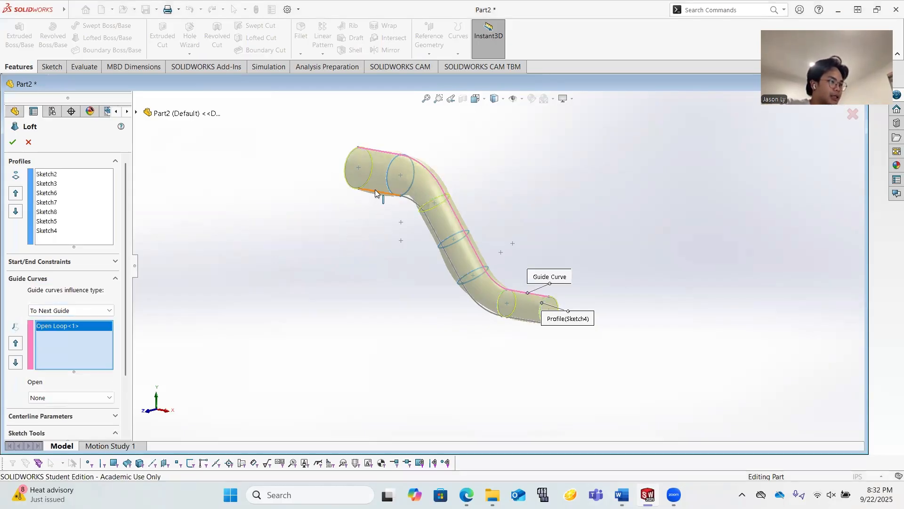
Add the outline's lower chain as a second open-loop guide curve and turn the loft into a thin feature.
{"action": "left_click", "coordinate": [401, 149]}
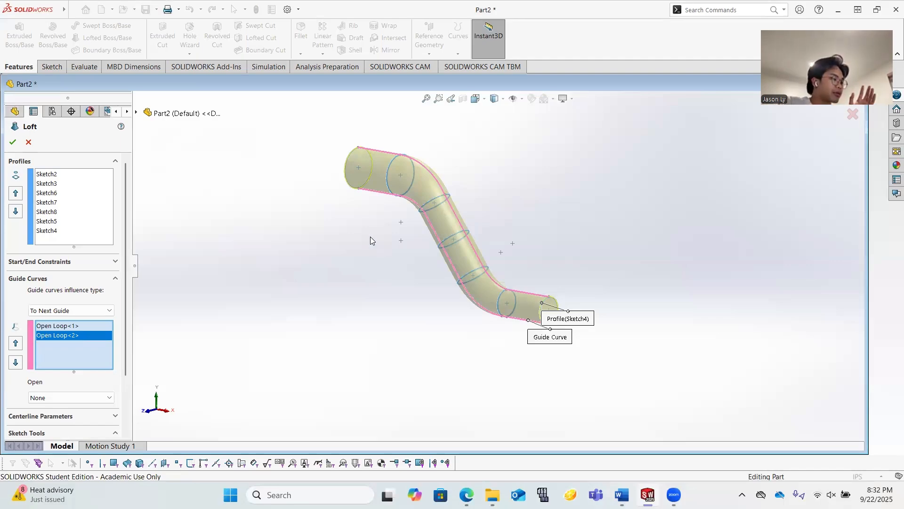
{"action": "scroll", "coordinate": [65, 280], "scroll_direction": "down", "scroll_amount": 3}
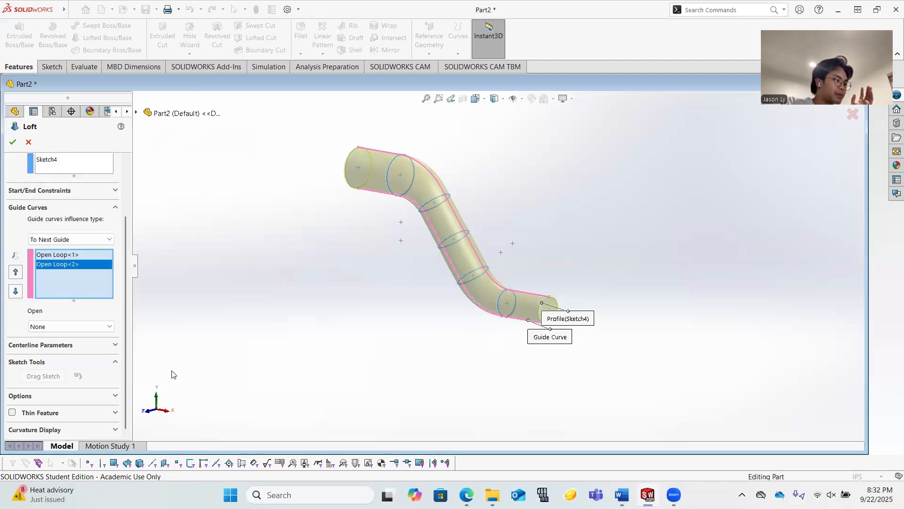
{"action": "left_click", "coordinate": [12, 412]}
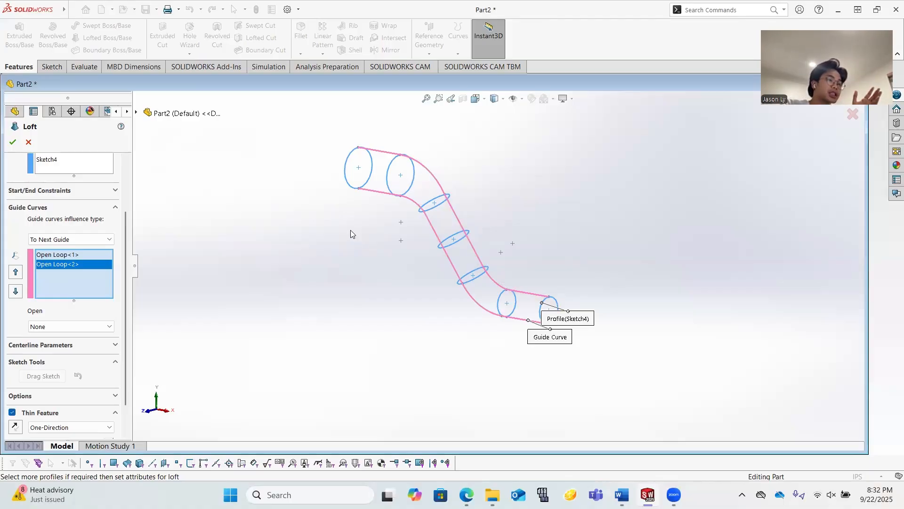
{"action": "scroll", "coordinate": [73, 356], "scroll_direction": "down", "scroll_amount": 2}
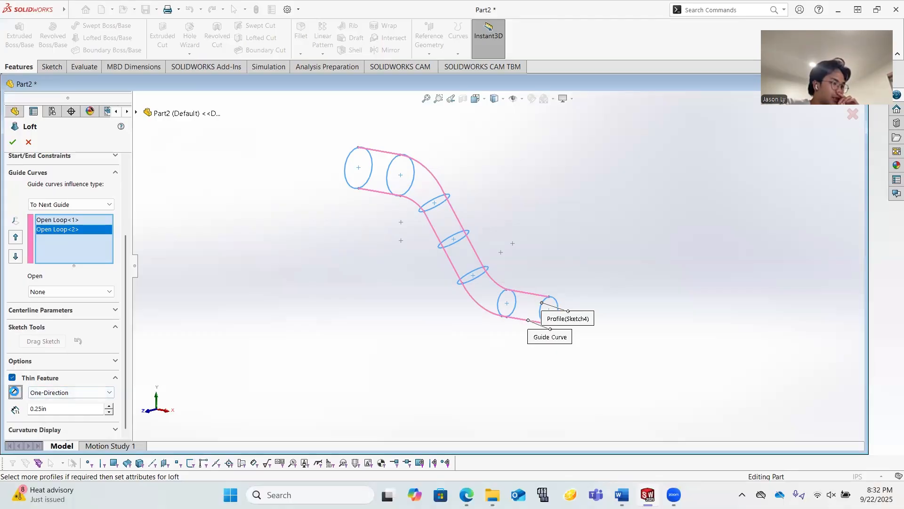
Make the 0.25 in one-direction wall thicken inward from the profiles, check it at the pipe's small end, and finish the loft.
{"action": "left_click", "coordinate": [15, 391]}
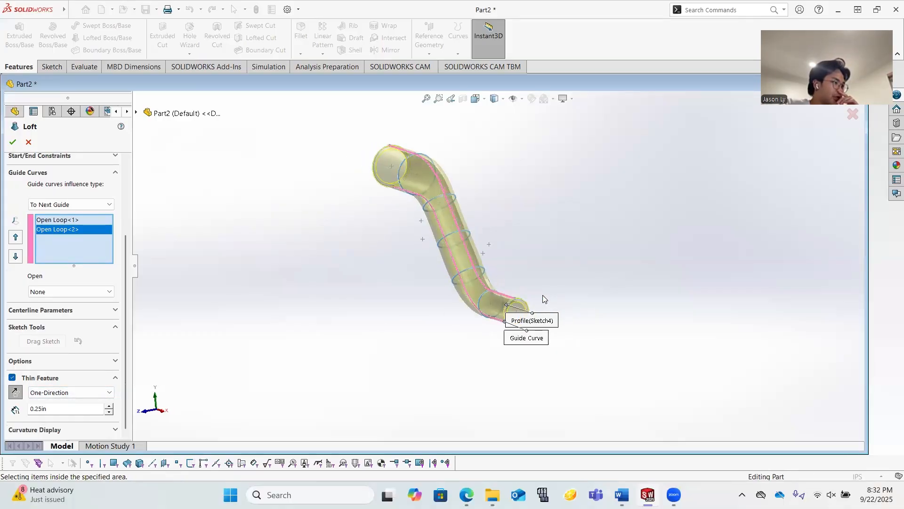
{"action": "left_click", "coordinate": [14, 392]}
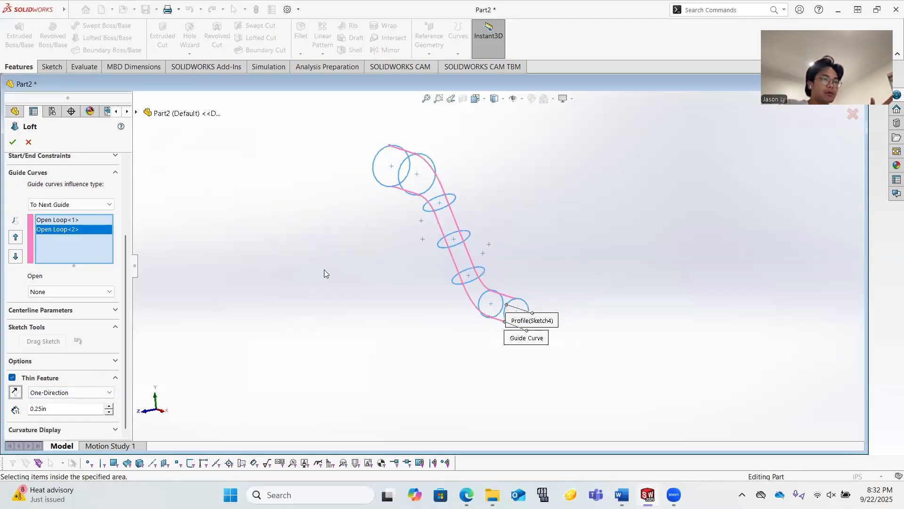
{"action": "scroll", "coordinate": [476, 273], "scroll_direction": "down", "scroll_amount": 3}
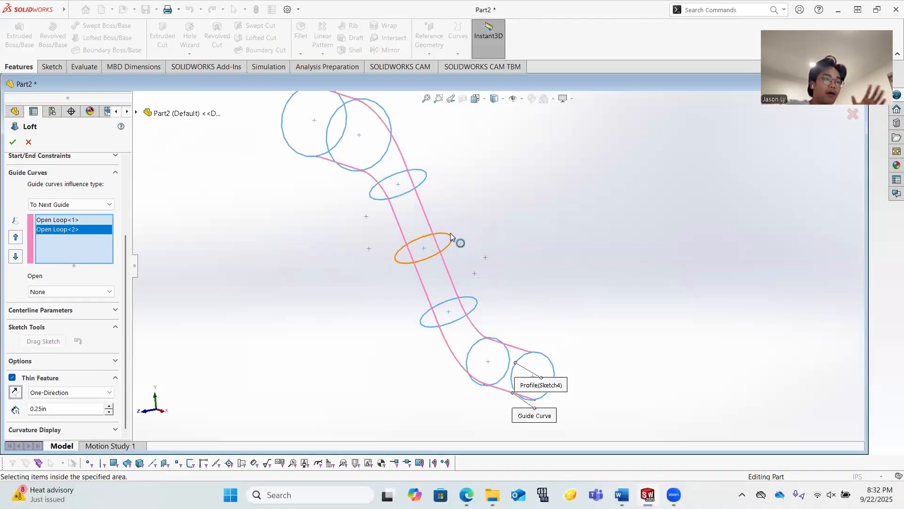
{"action": "mouse_move", "coordinate": [451, 236]}
{"action": "middle_mouse_down"}
{"action": "mouse_move", "coordinate": [465, 228]}
{"action": "mouse_move", "coordinate": [414, 155]}
{"action": "mouse_move", "coordinate": [428, 193]}
{"action": "middle_mouse_up"}
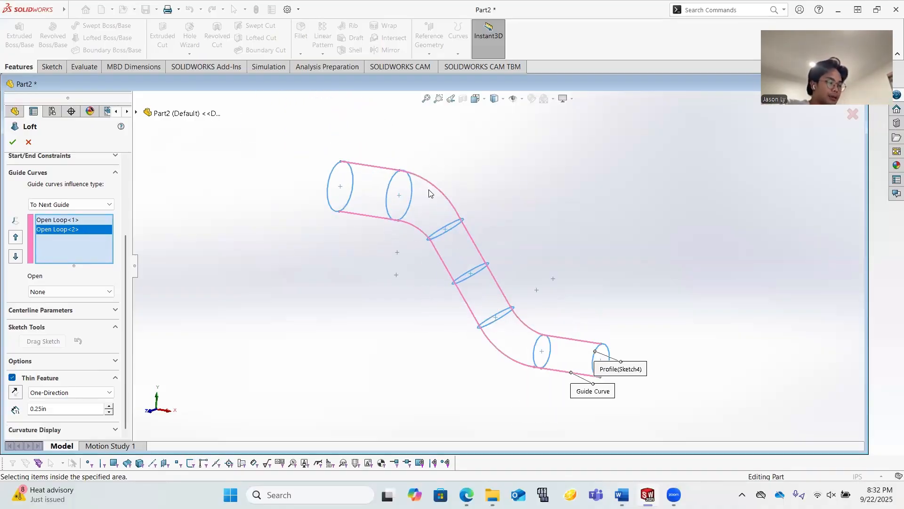
{"action": "key", "text": "space"}
{"action": "left_click", "coordinate": [458, 258]}
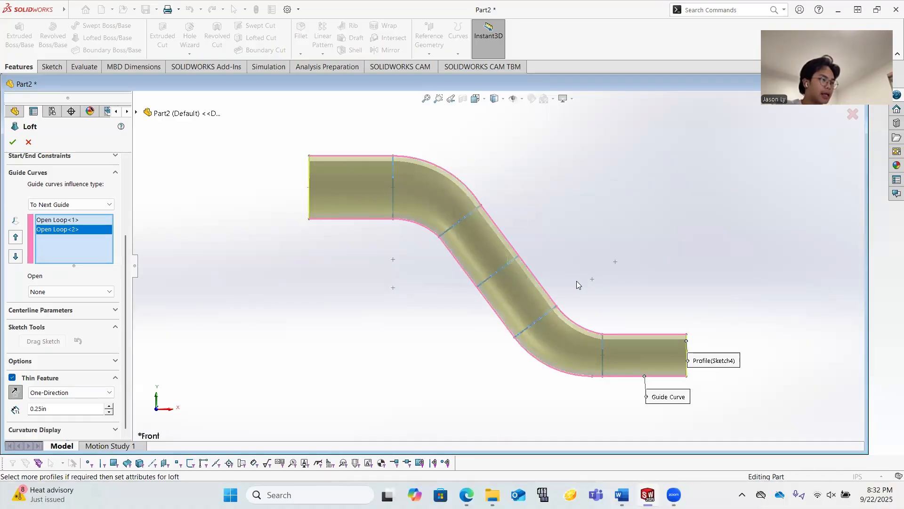
{"action": "middle_click_drag", "start_coordinate": [579, 283], "coordinate": [511, 296]}
{"action": "scroll", "coordinate": [573, 392], "scroll_direction": "down", "scroll_amount": 2}
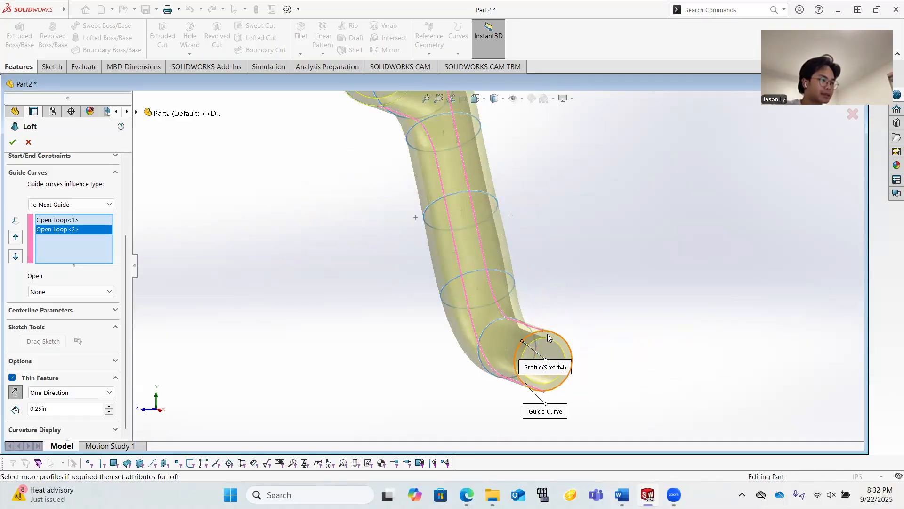
{"action": "scroll", "coordinate": [552, 335], "scroll_direction": "down", "scroll_amount": 2}
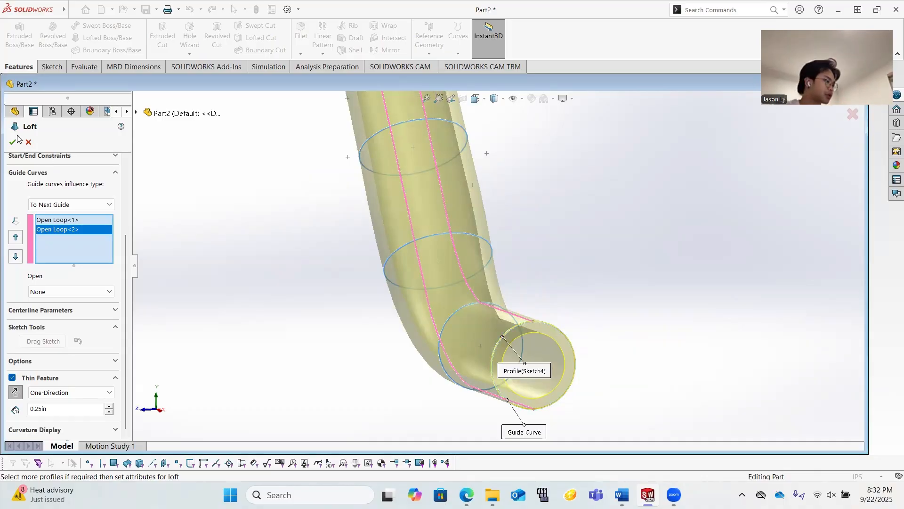
{"action": "key", "text": "Return"}
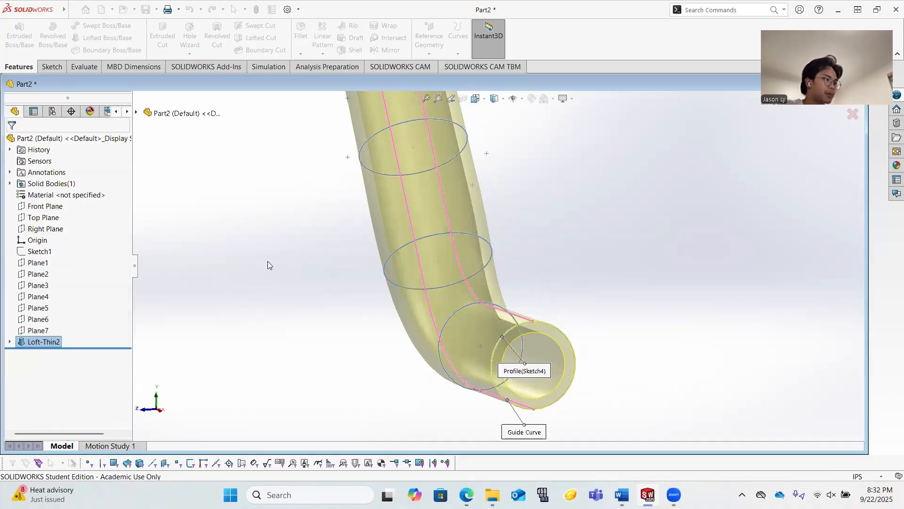
Inspect the finished pipe in isometric view with hidden lines visible, and restore the shaded-with-edges display.
{"action": "mouse_move", "coordinate": [394, 253]}
{"action": "middle_mouse_down"}
{"action": "mouse_move", "coordinate": [470, 252]}
{"action": "mouse_move", "coordinate": [448, 227]}
{"action": "mouse_move", "coordinate": [499, 245]}
{"action": "middle_mouse_up"}
{"action": "key", "text": "space"}
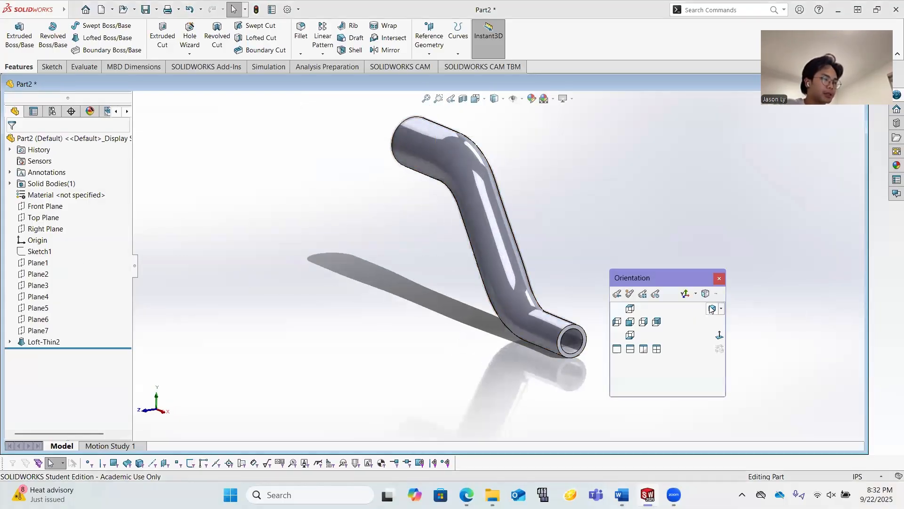
{"action": "left_click", "coordinate": [685, 299]}
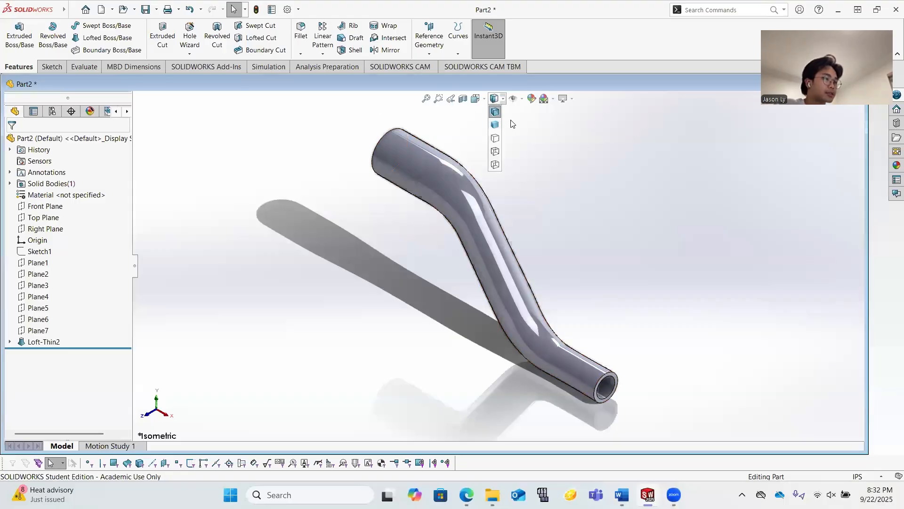
{"action": "left_click", "coordinate": [495, 152]}
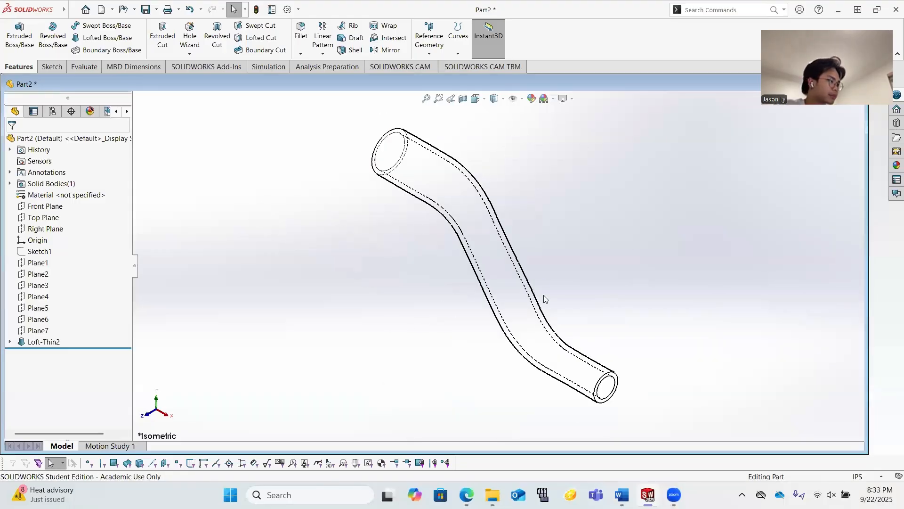
{"action": "left_click", "coordinate": [498, 111]}
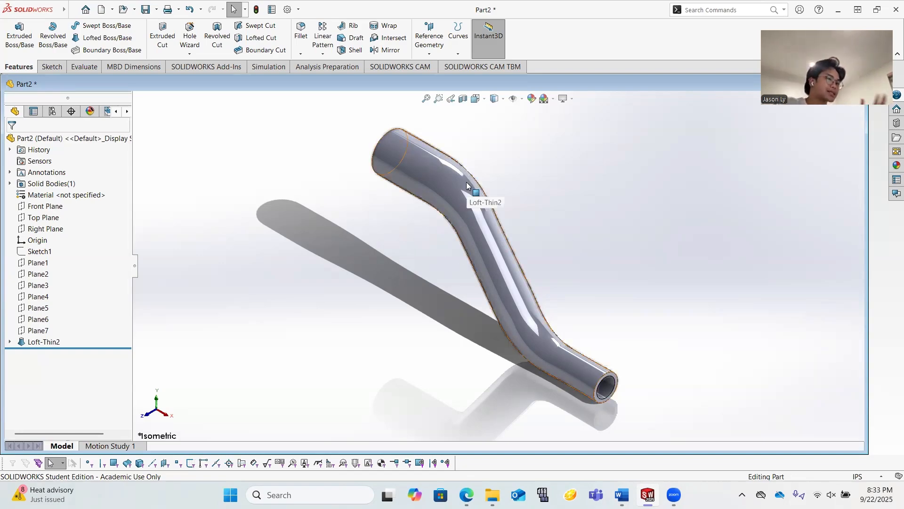
{"action": "scroll", "coordinate": [422, 224], "scroll_direction": "down", "scroll_amount": 1}
{"action": "scroll", "coordinate": [452, 230], "scroll_direction": "up", "scroll_amount": 2}
{"action": "scroll", "coordinate": [561, 235], "scroll_direction": "down", "scroll_amount": 1}
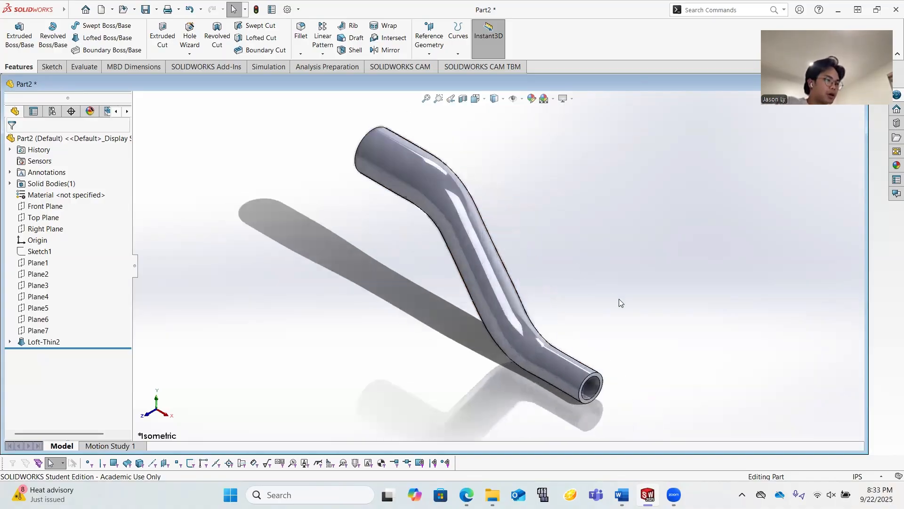
{"action": "scroll", "coordinate": [500, 279], "scroll_direction": "down", "scroll_amount": 1}
{"action": "scroll", "coordinate": [495, 267], "scroll_direction": "up", "scroll_amount": 1}
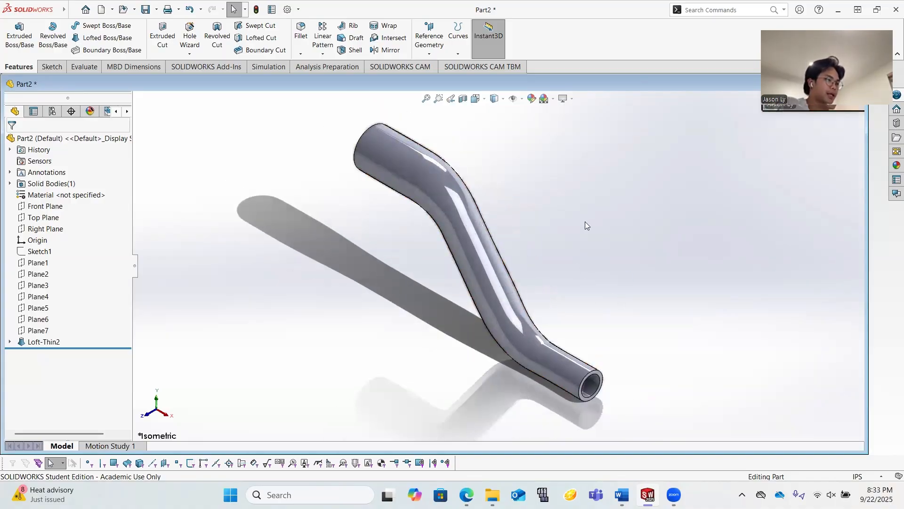